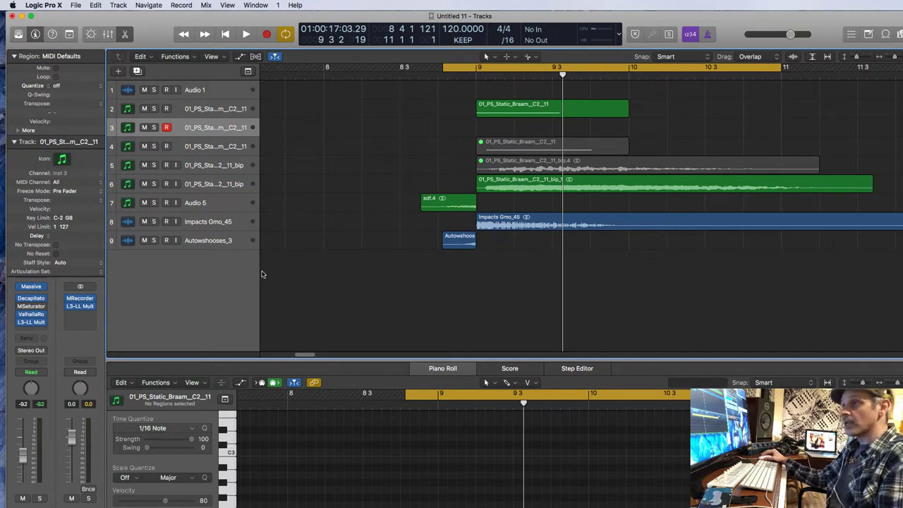
Open the Massive synth on track 3 and place its window clear of the track regions
click(31, 286)
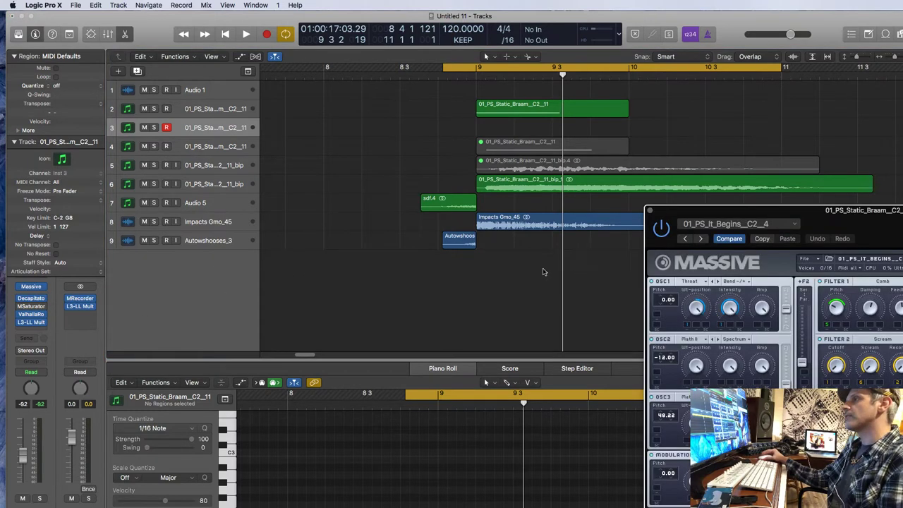
drag(776, 211, 519, 132)
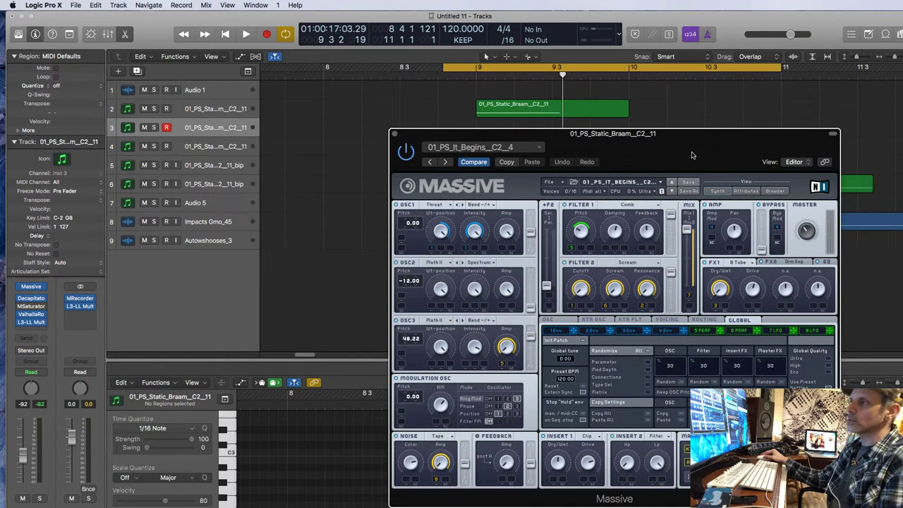
mouse_move(694, 157)
mouse_down()
mouse_move(690, 150)
mouse_move(718, 140)
mouse_move(700, 141)
mouse_up()
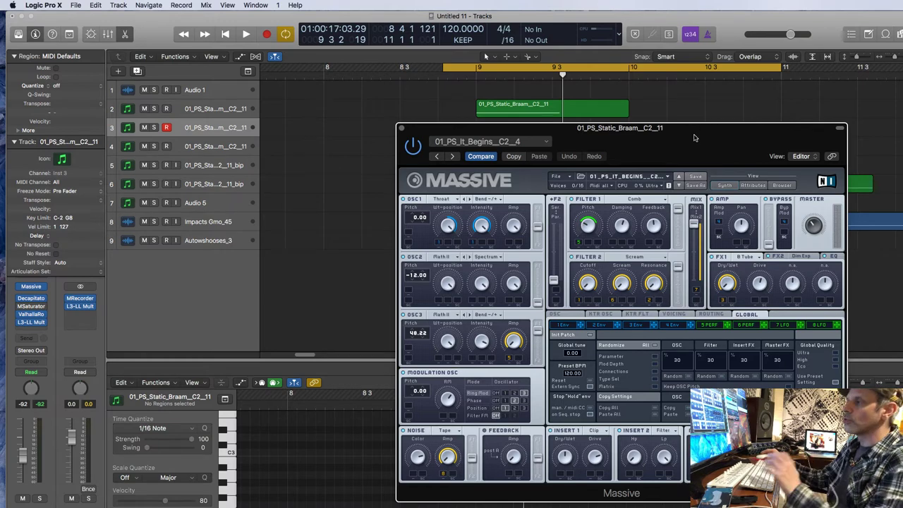
drag(693, 139, 683, 122)
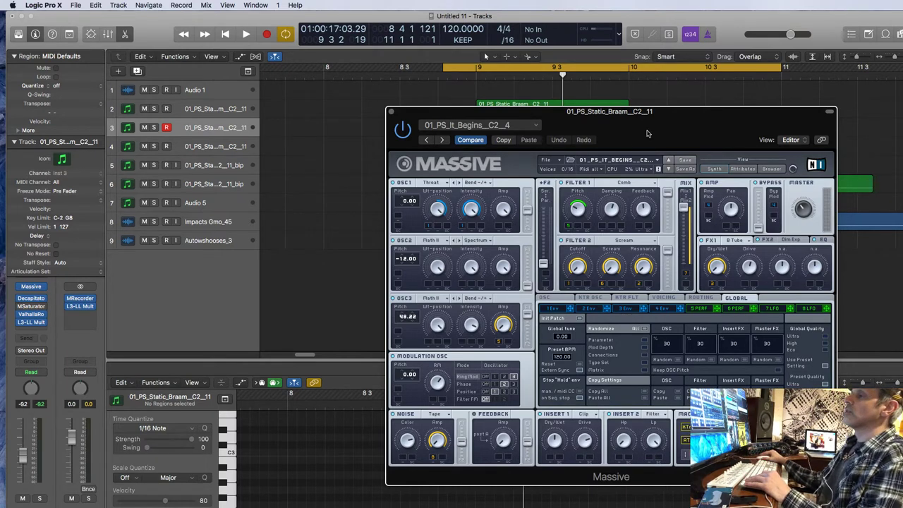
drag(663, 112, 736, 256)
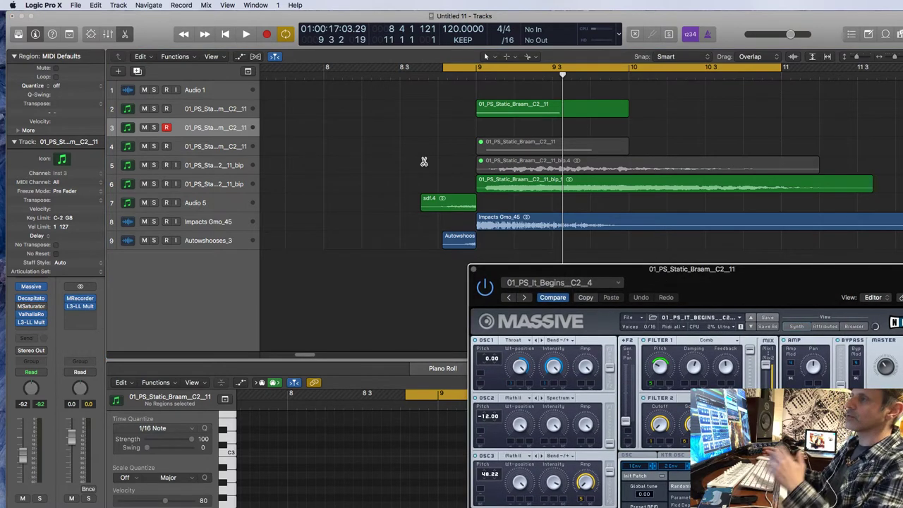
Play back a stretch of the arrangement, stop it and turn off the cycle range
key(space)
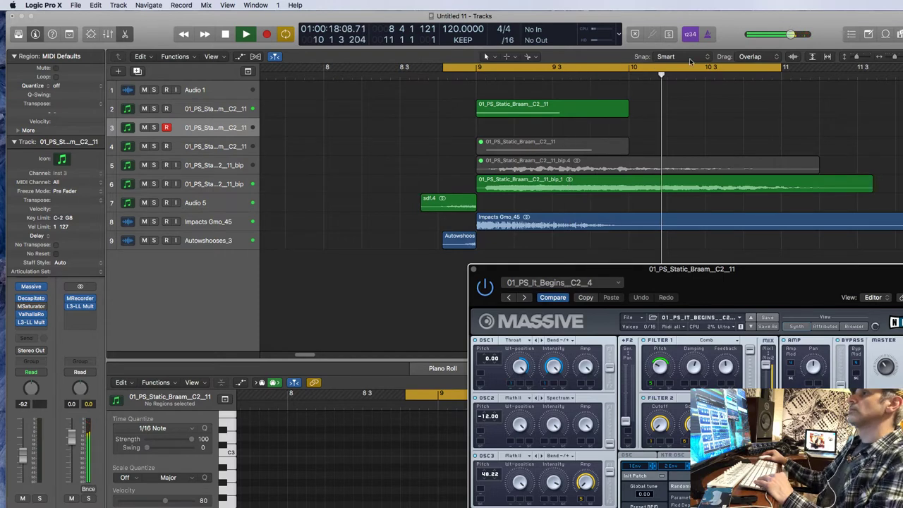
key(space)
click(446, 71)
Open the Massive synth on track 2 with the track's Decapitator, ValhallaRoom and L3-LL inserts bypassed
click(204, 113)
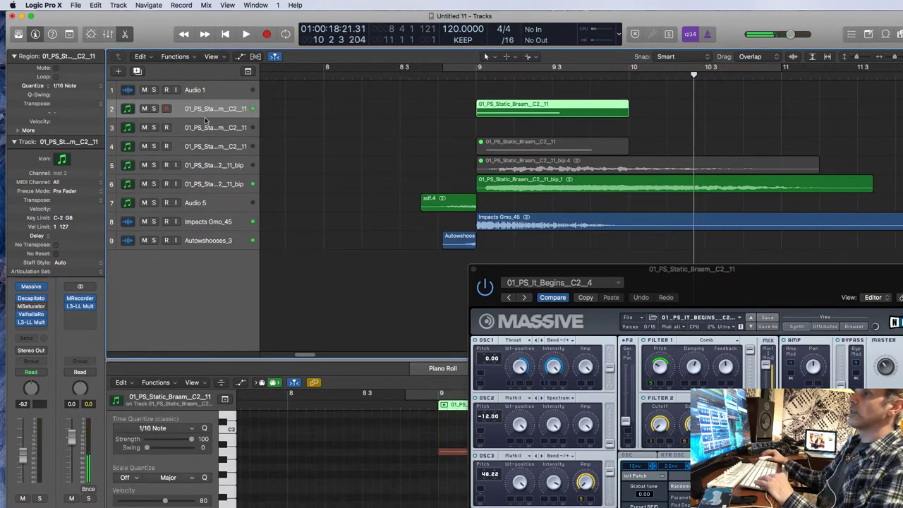
click(207, 123)
click(213, 112)
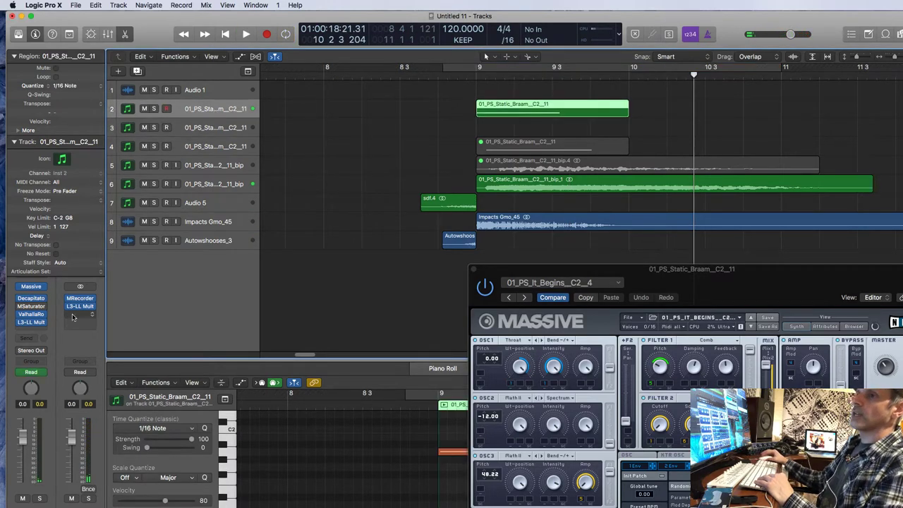
click(30, 289)
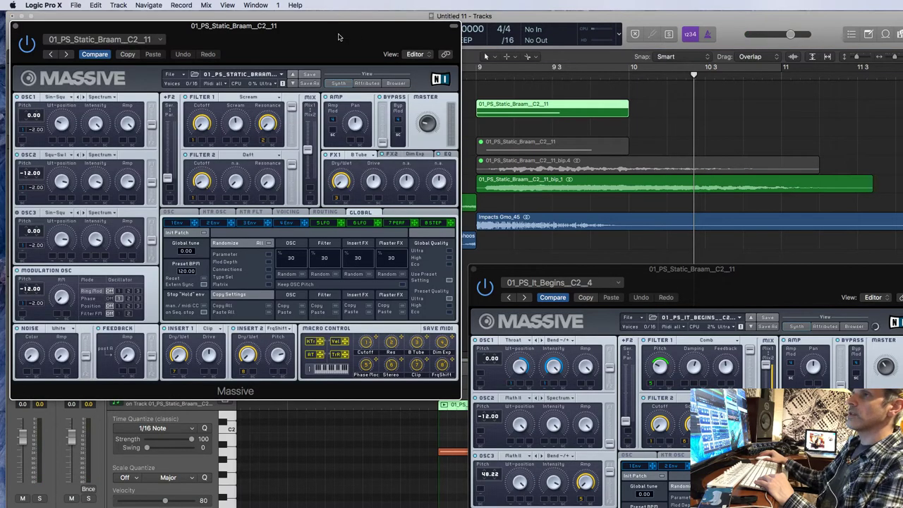
drag(340, 38, 599, 110)
Examine Massive's preset list, Browser page and Attributes page, and return to the Synth page
click(488, 149)
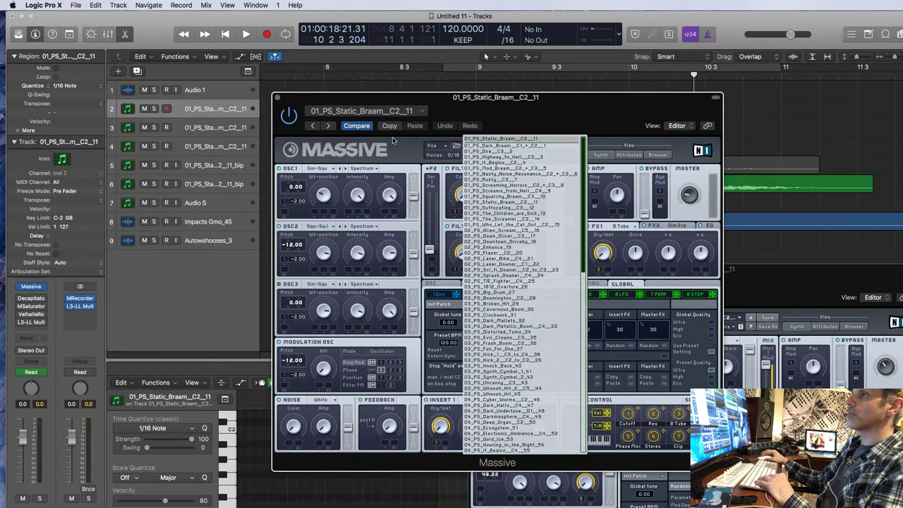
click(375, 159)
drag(527, 116, 574, 121)
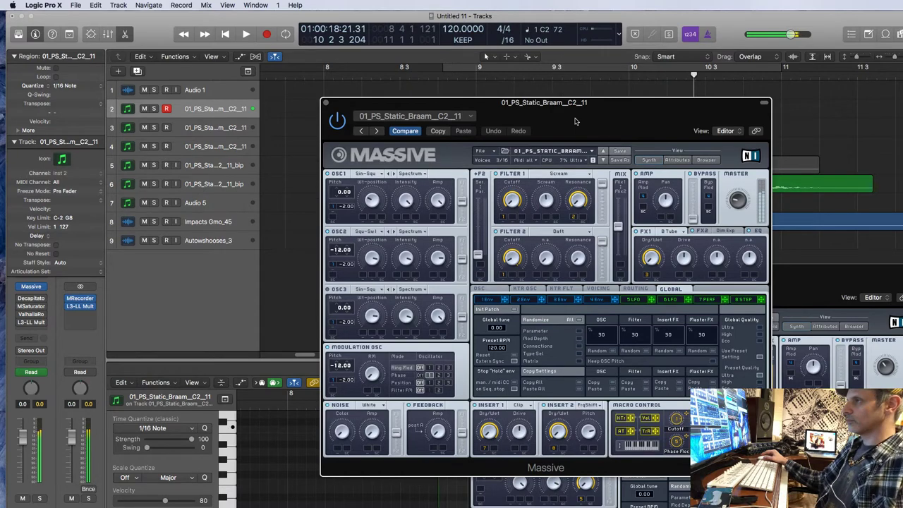
drag(598, 116, 481, 96)
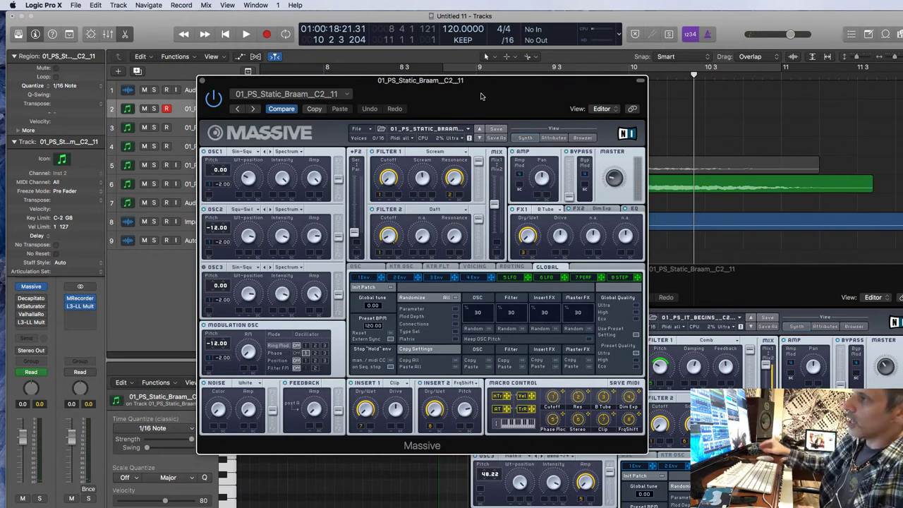
click(584, 138)
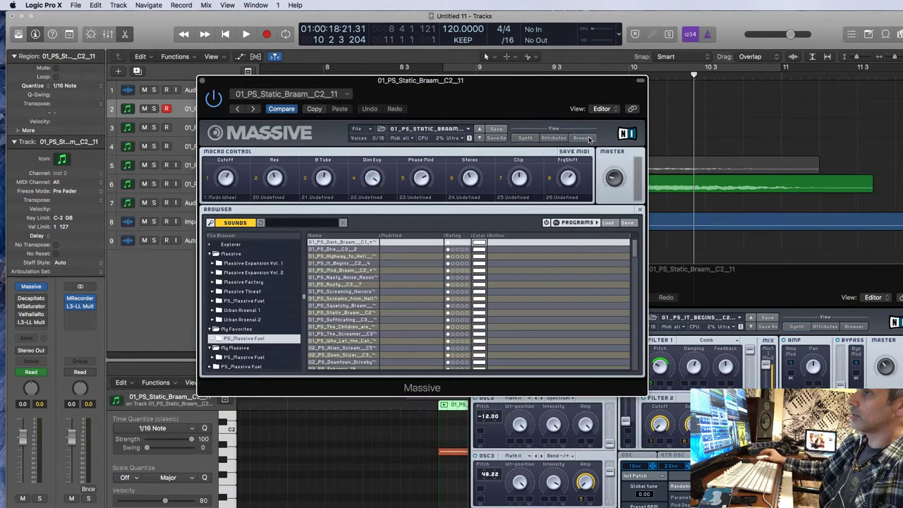
click(557, 139)
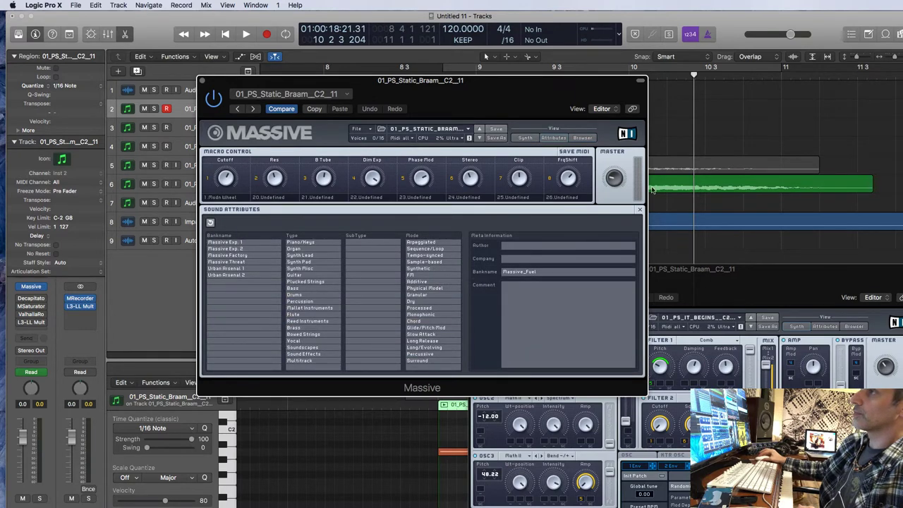
click(525, 138)
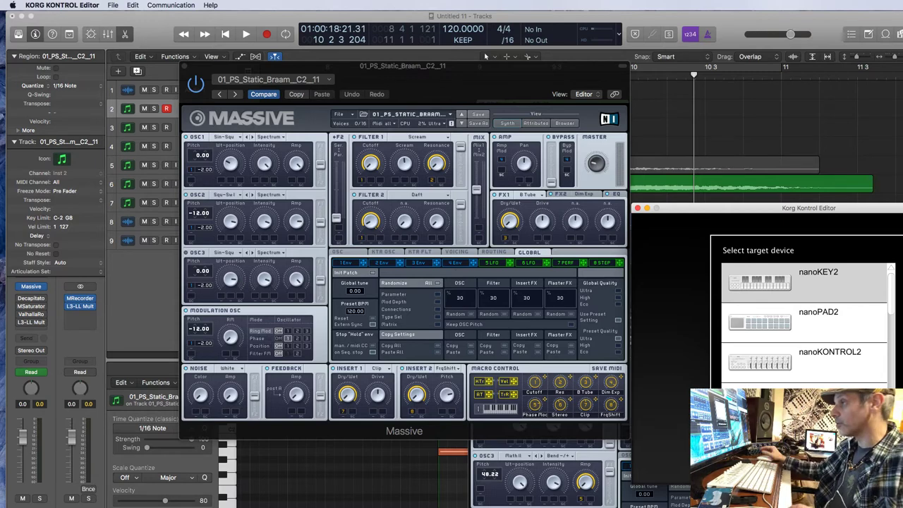
Open the nanoKONTROL2 in the KORG KONTROL Editor, examine its CC number assignments and quit the editor
double_click(805, 374)
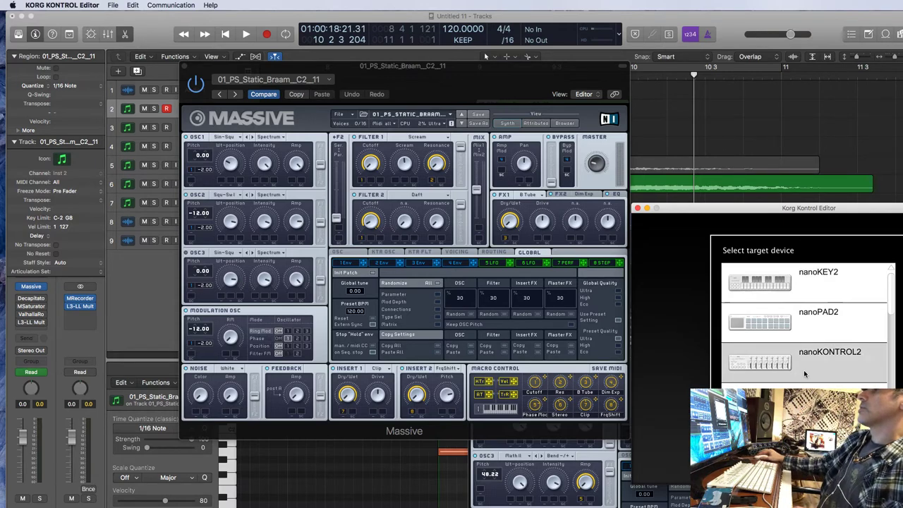
click(801, 385)
drag(771, 212, 505, 178)
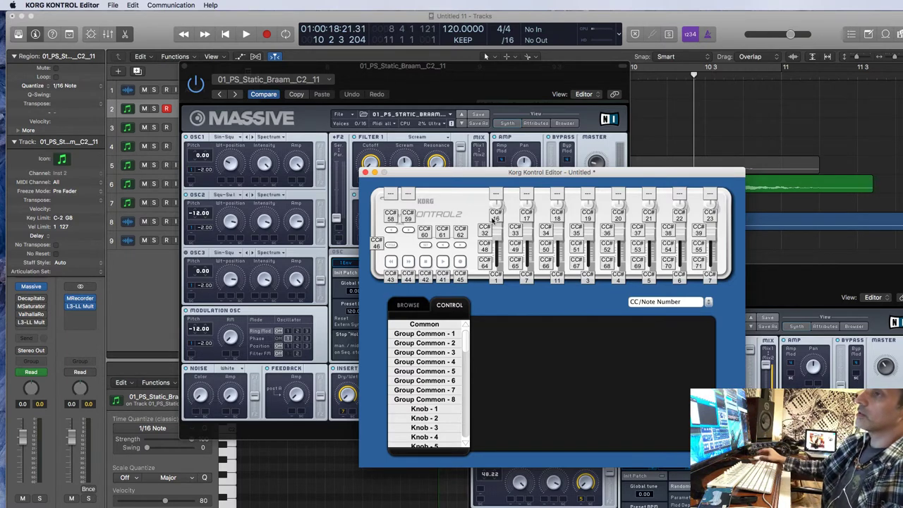
click(64, 5)
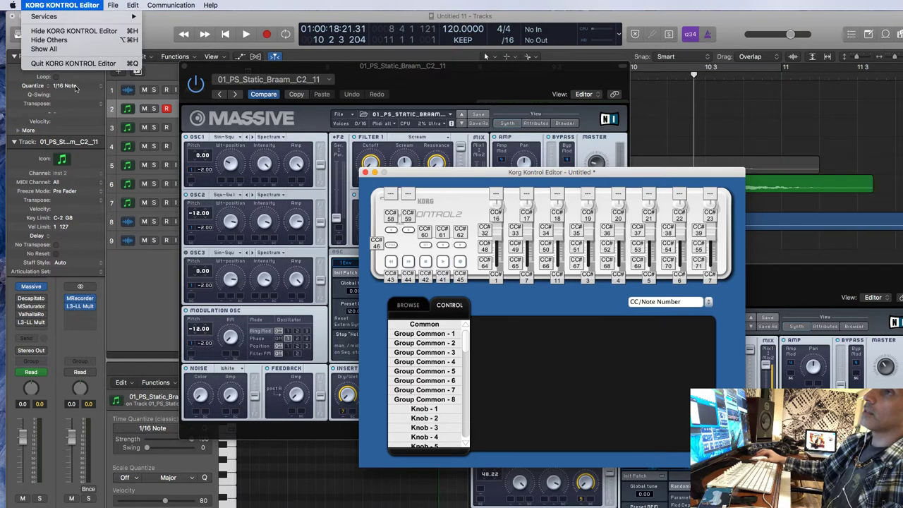
click(73, 63)
click(547, 344)
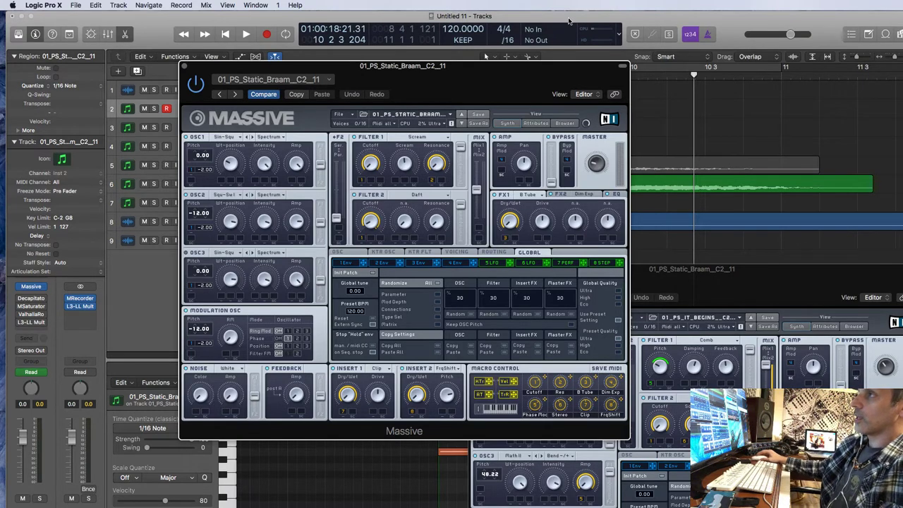
Turn on the Decapitator and ValhallaRoom inserts on track 2, checking each plug-in's settings
drag(513, 77, 538, 104)
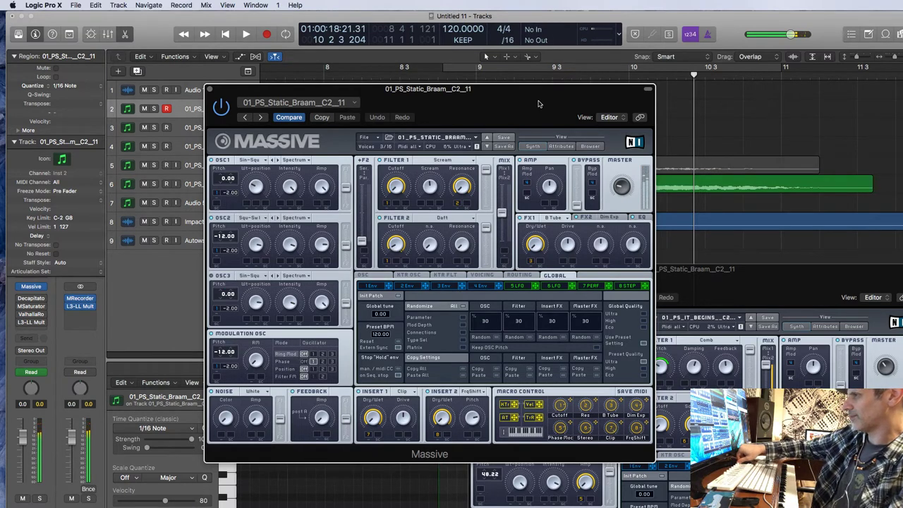
drag(534, 103, 808, 237)
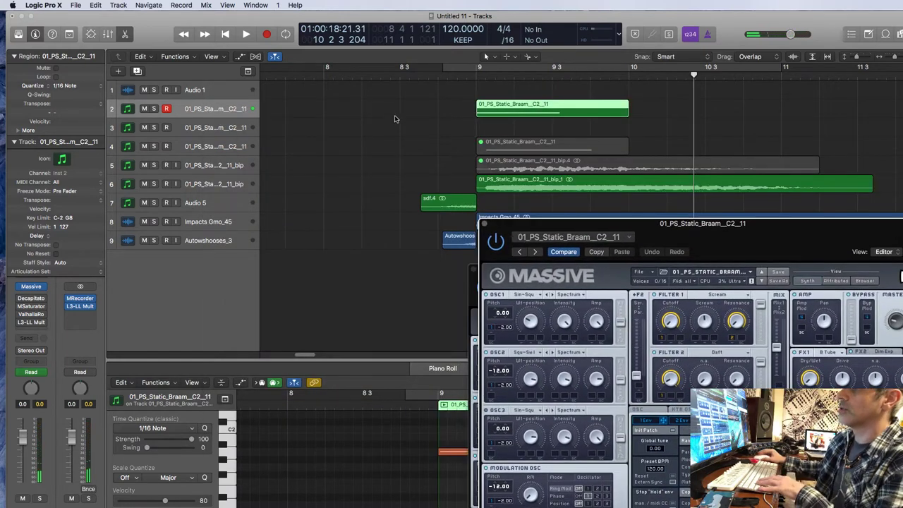
mouse_move(19, 299)
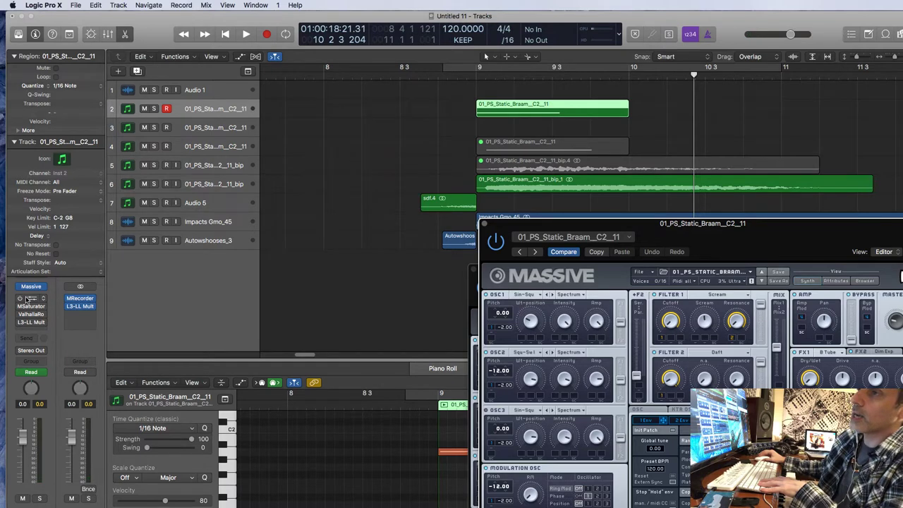
click(26, 299)
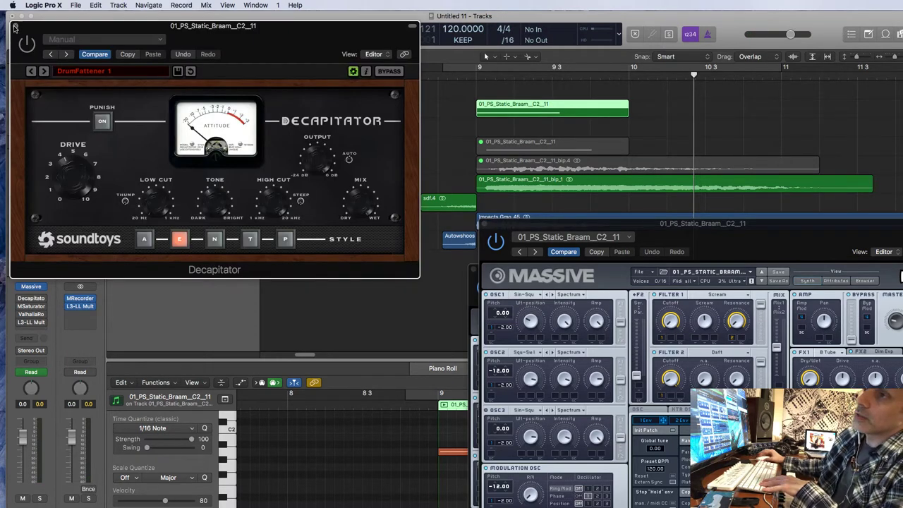
click(15, 26)
mouse_move(19, 299)
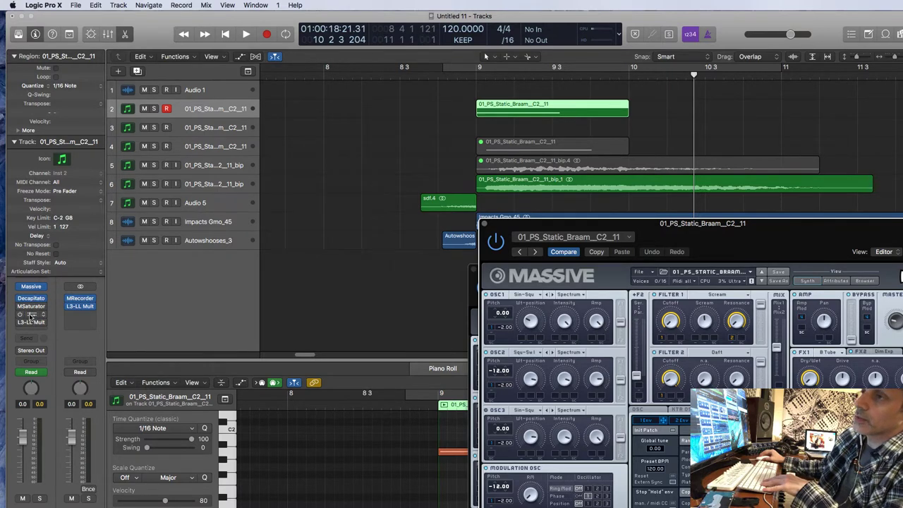
click(31, 316)
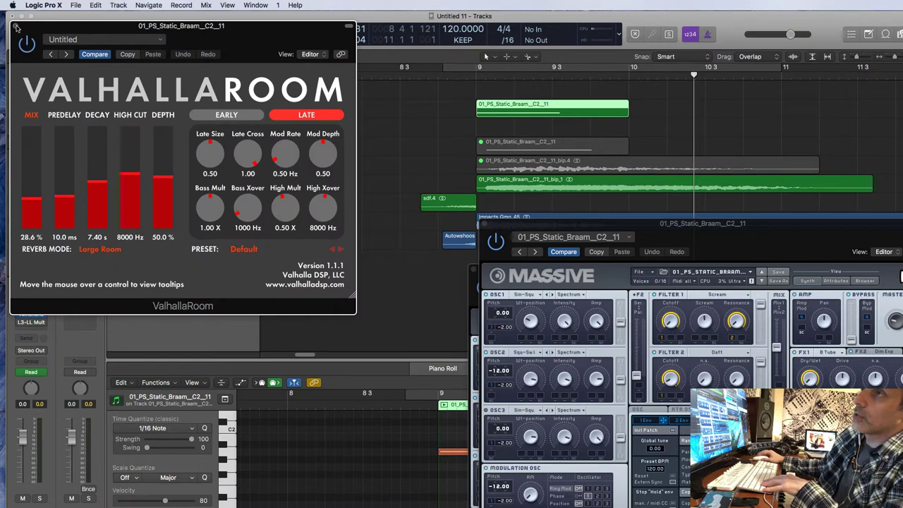
click(15, 27)
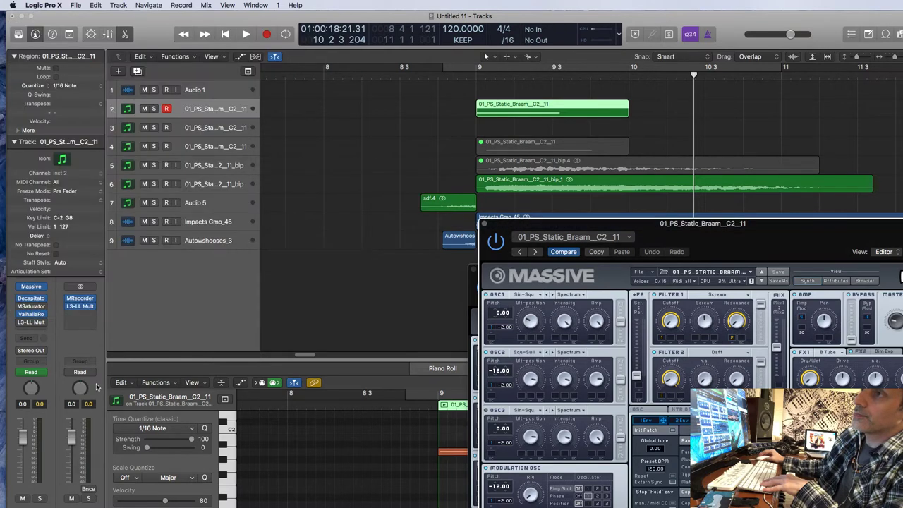
Turn on the L3-LL and MSaturator inserts on track 2, keeping the MSaturator window open
click(31, 306)
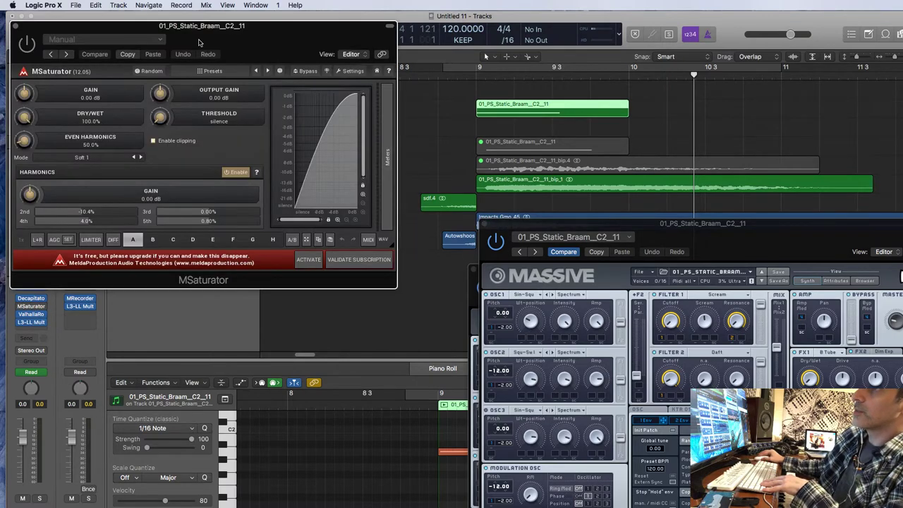
drag(198, 41, 393, 120)
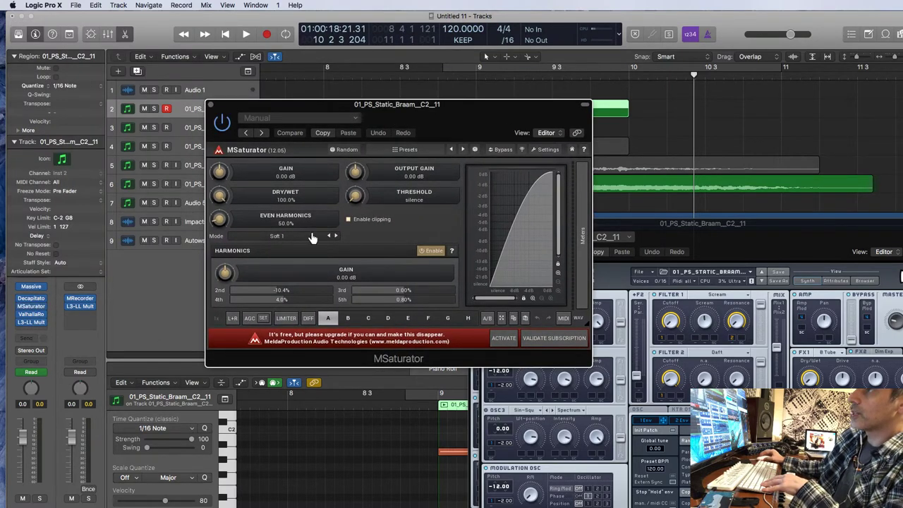
drag(436, 119, 402, 132)
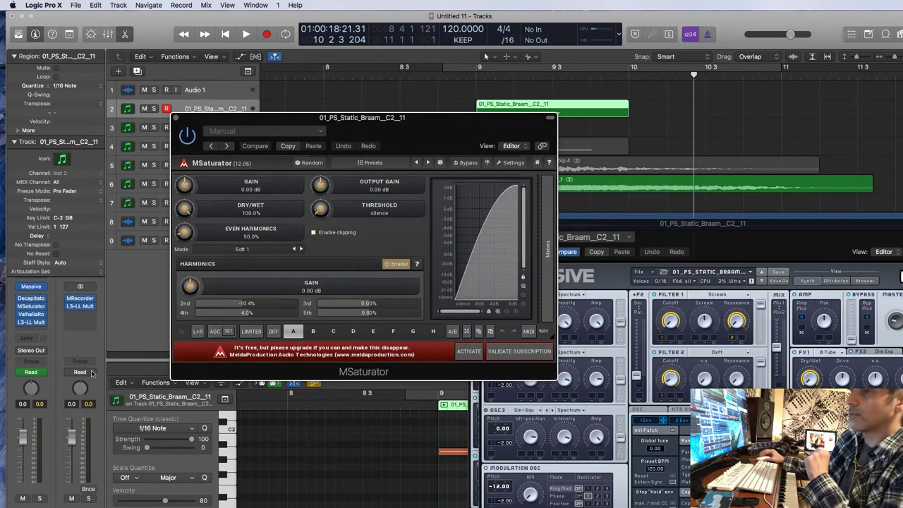
Examine the plug-in choices for the next empty insert slot on track 2
click(41, 331)
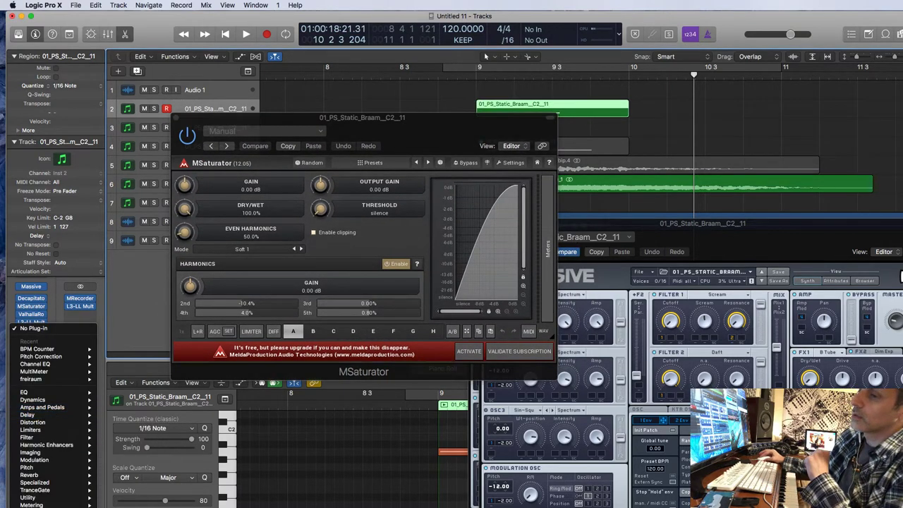
mouse_move(42, 505)
scroll(149, 254, down, 5)
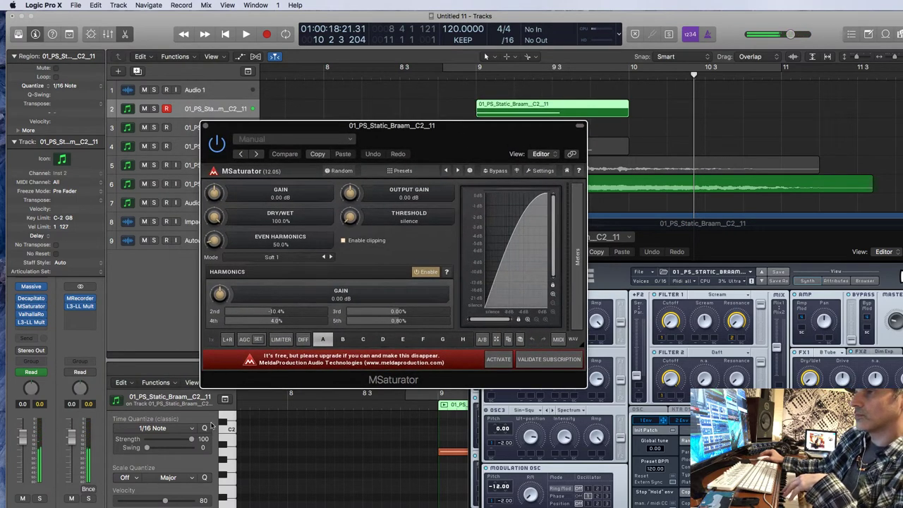
Set MSaturator's 2nd harmonic to 5.6% and its 3rd harmonic to 0.80%
scroll(275, 312, down, 5)
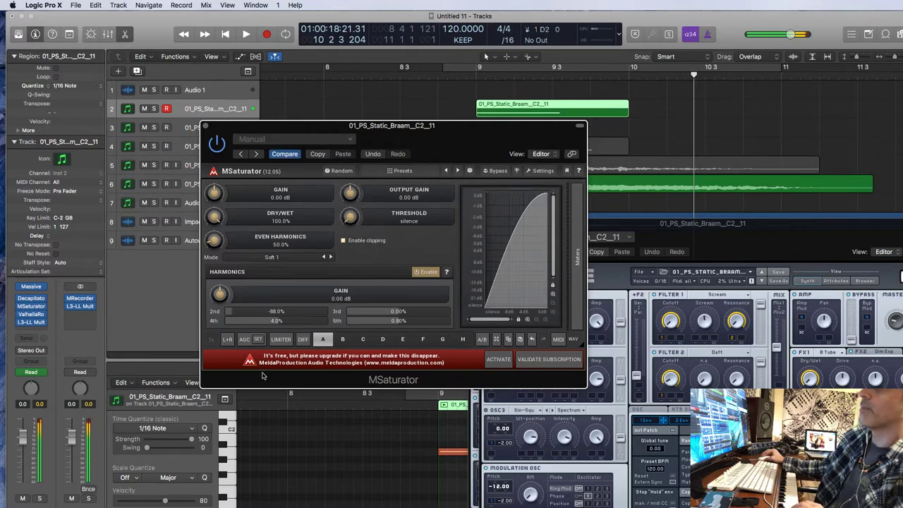
scroll(266, 311, up, 6)
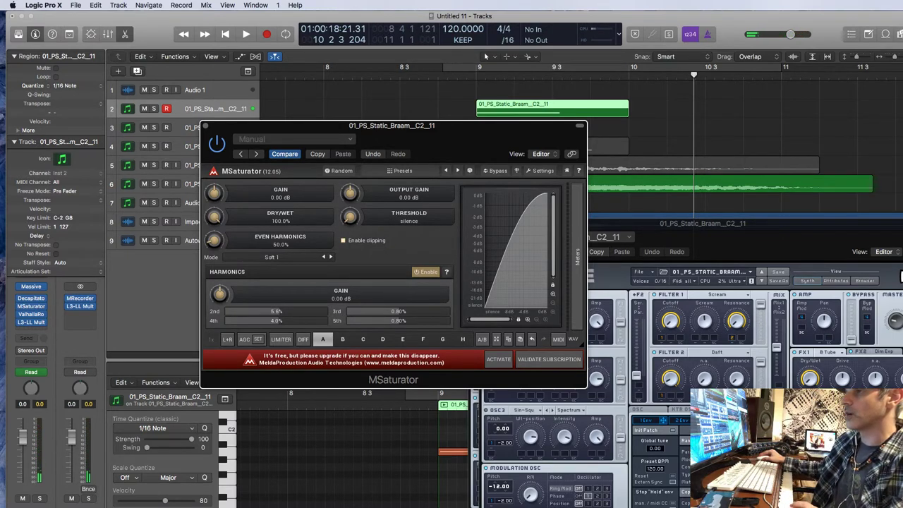
scroll(384, 311, up, 1)
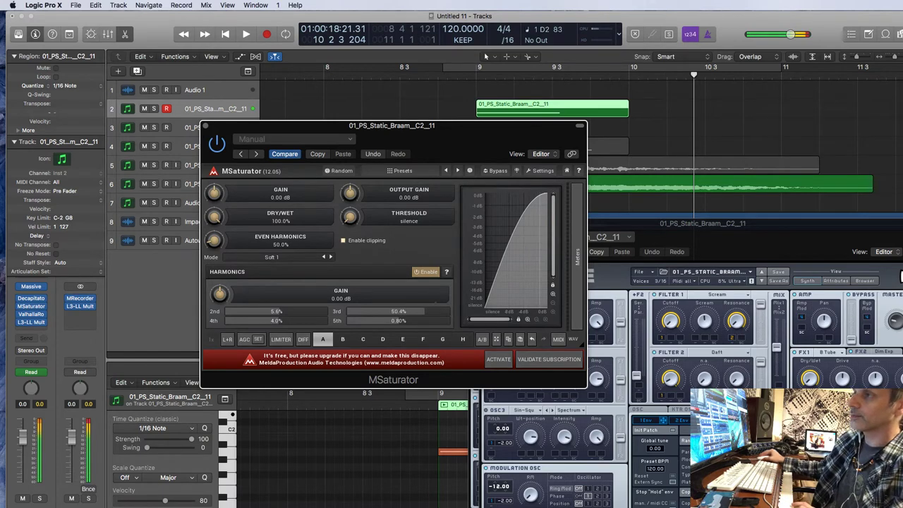
scroll(384, 311, up, 10)
scroll(384, 311, down, 10)
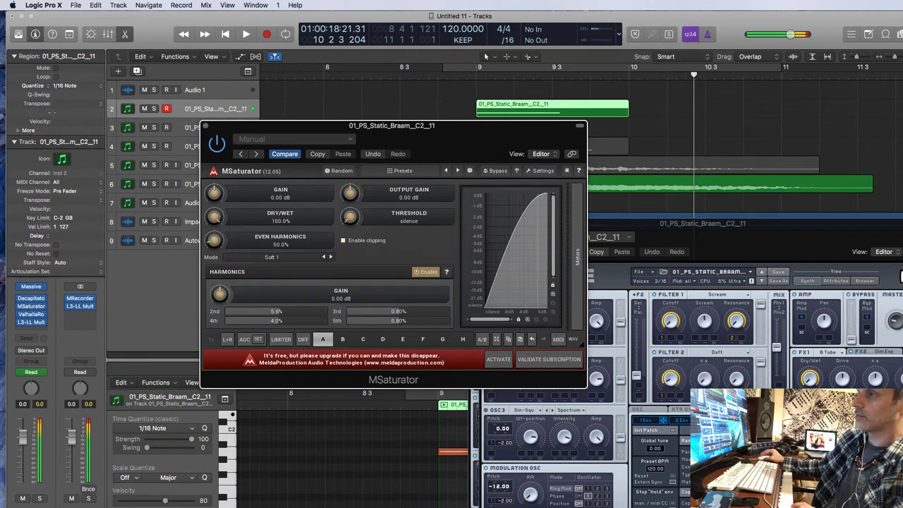
Set MSaturator's 3rd harmonic to 0.00% and its 5th harmonic to 10.4%, and close its window
scroll(385, 320, up, 5)
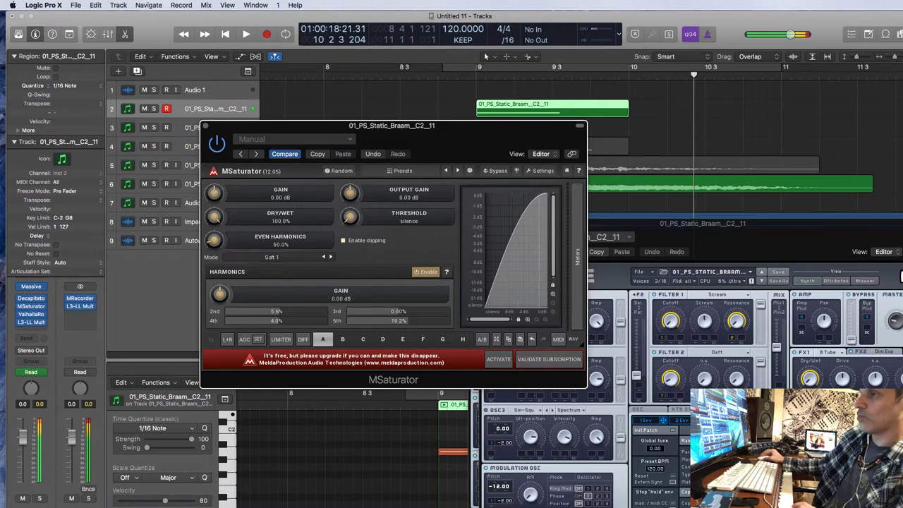
scroll(384, 320, down, 2)
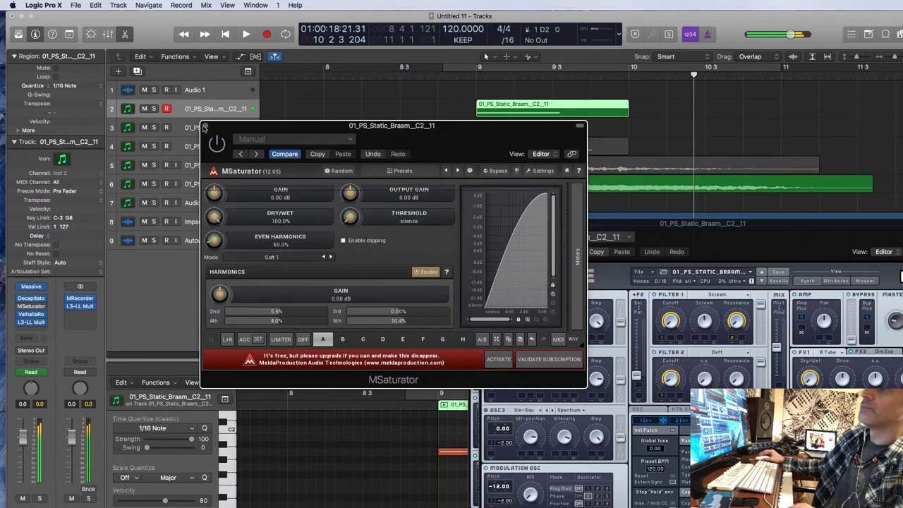
click(204, 127)
click(324, 174)
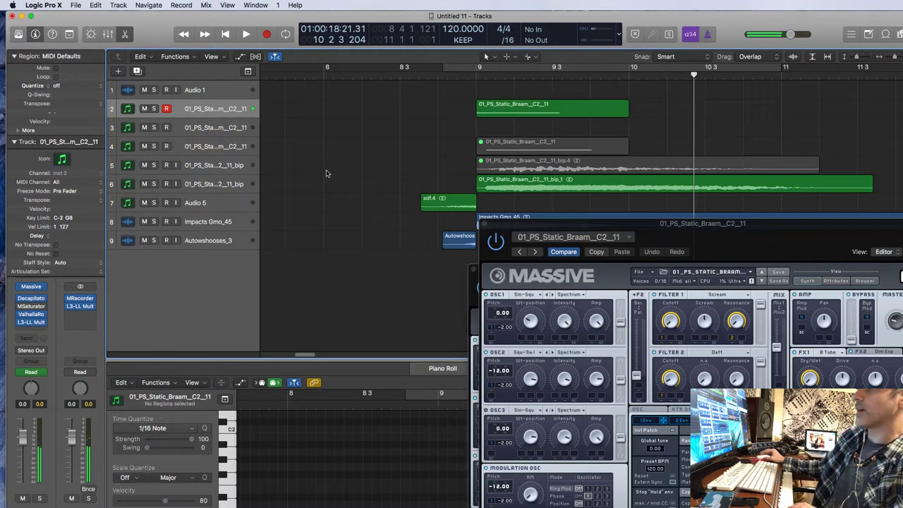
Play the arrangement, close the open Massive windows and return the playhead to bar 9
key(space)
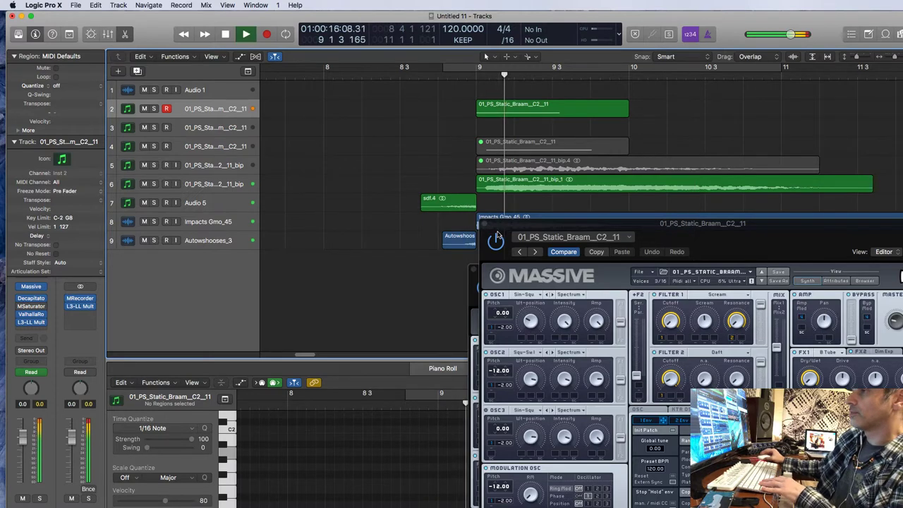
drag(501, 226, 494, 267)
key(space)
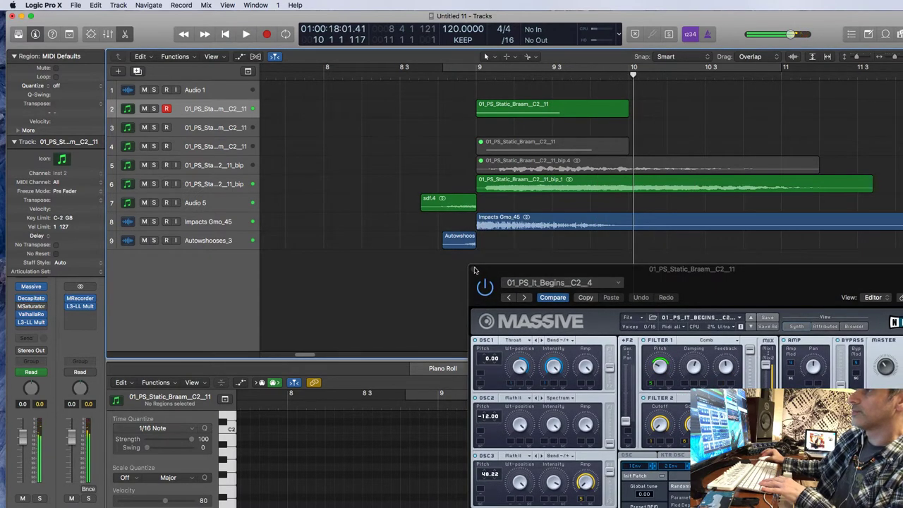
click(475, 271)
click(469, 80)
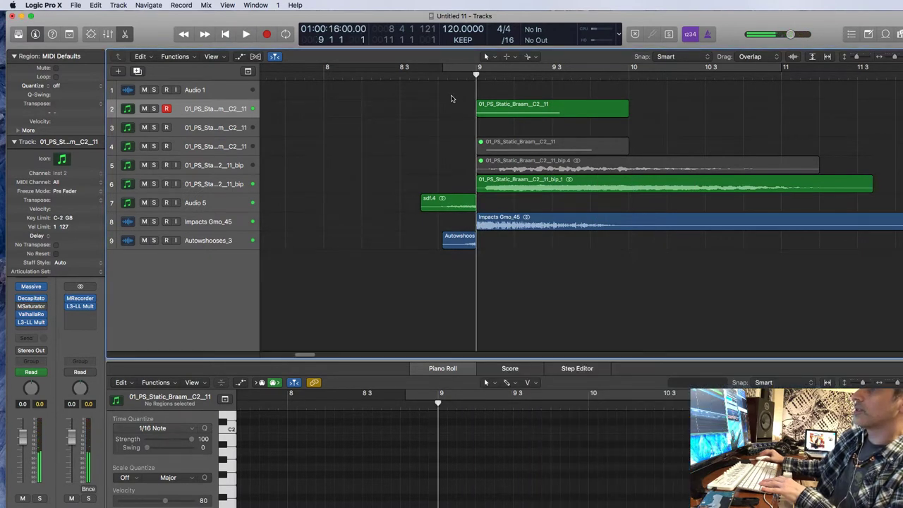
Listen to the 01_PS_Static_Braam__C2__11 region on track 2 in solo
click(497, 107)
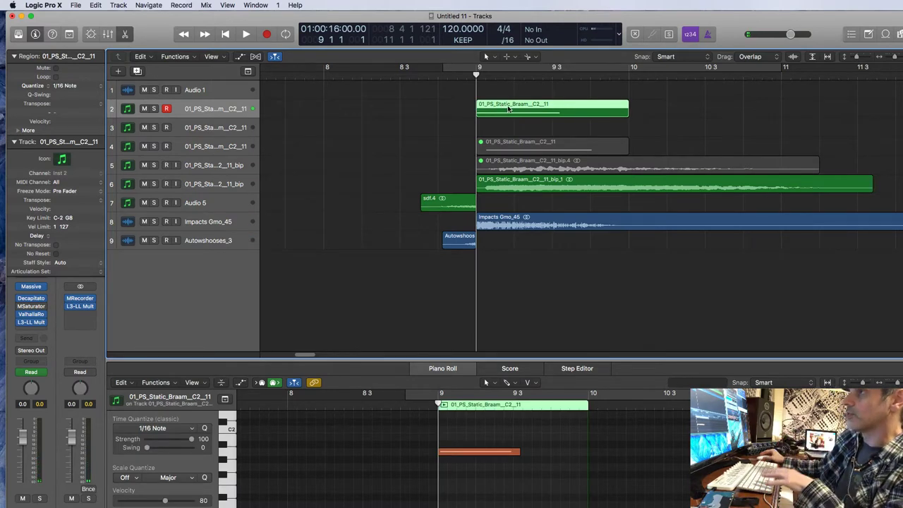
key(ctrl+s)
key(space)
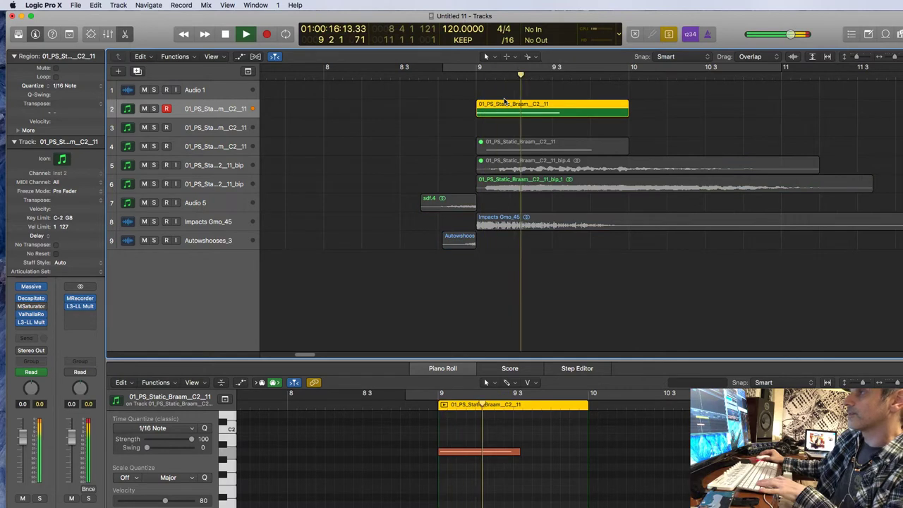
key(ctrl+s)
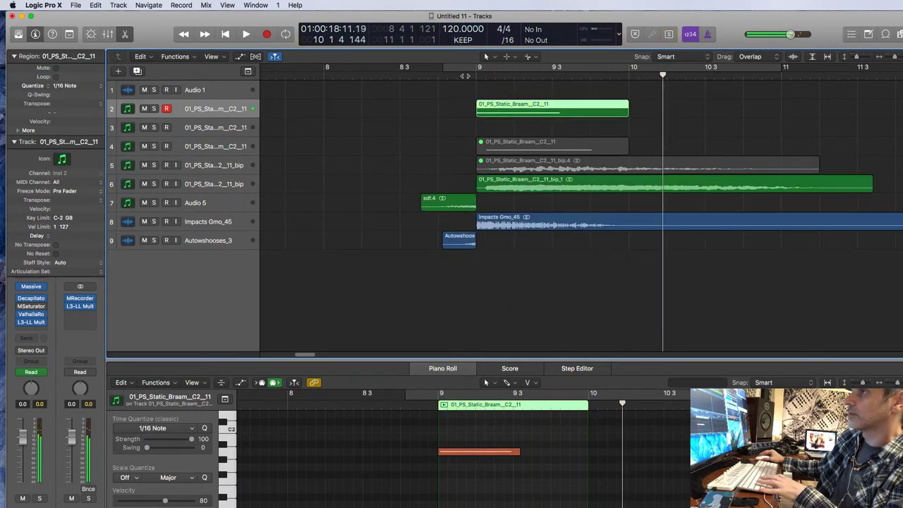
key(space)
Listen to the 01_PS_Static_Braam__C2__11_bip_1 region on track 6 in solo from just before bar 9
click(466, 76)
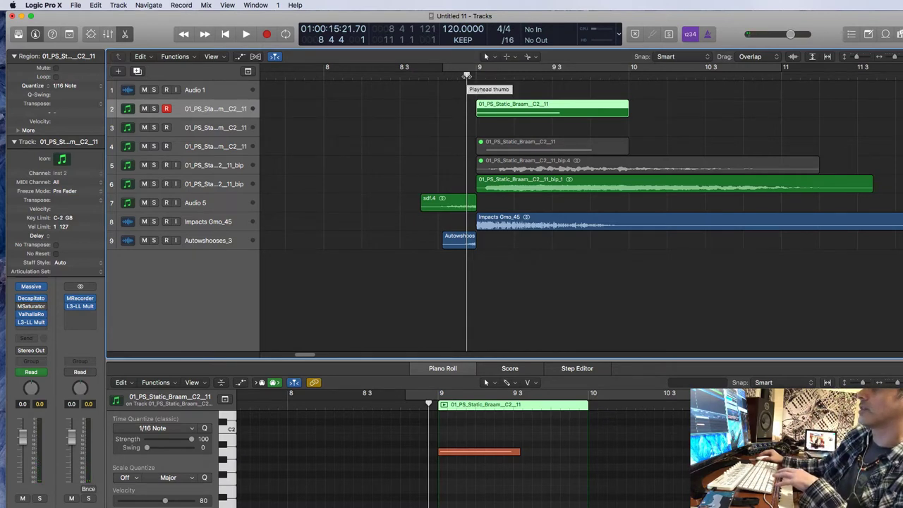
click(519, 186)
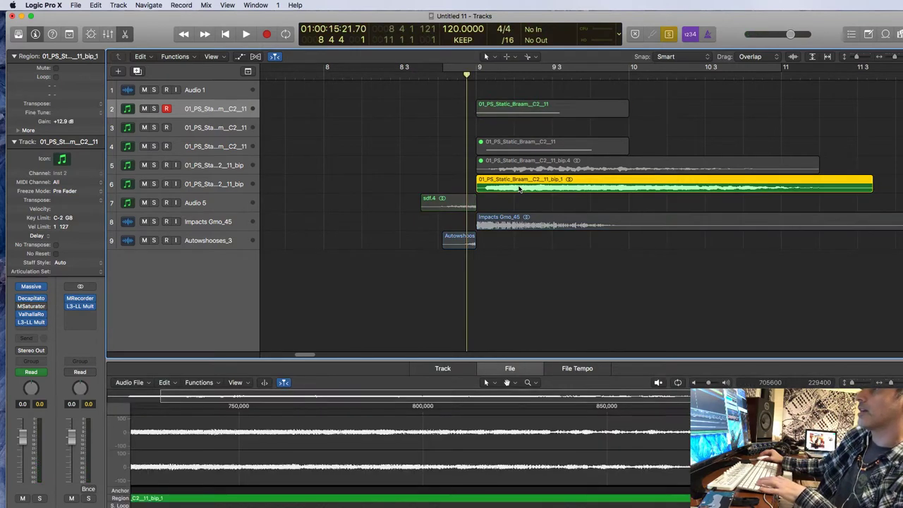
key(space)
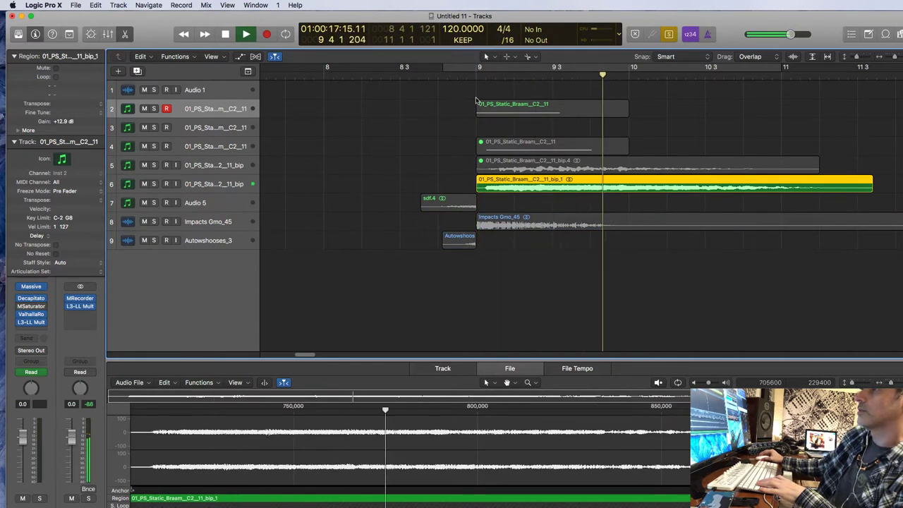
click(295, 171)
key(space)
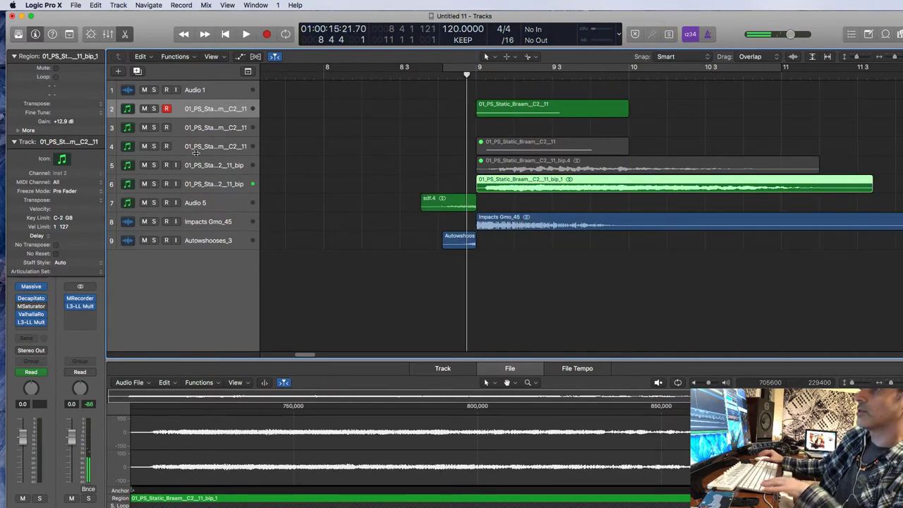
Inspect the Massive preset on track 4 and close the instrument window
click(196, 149)
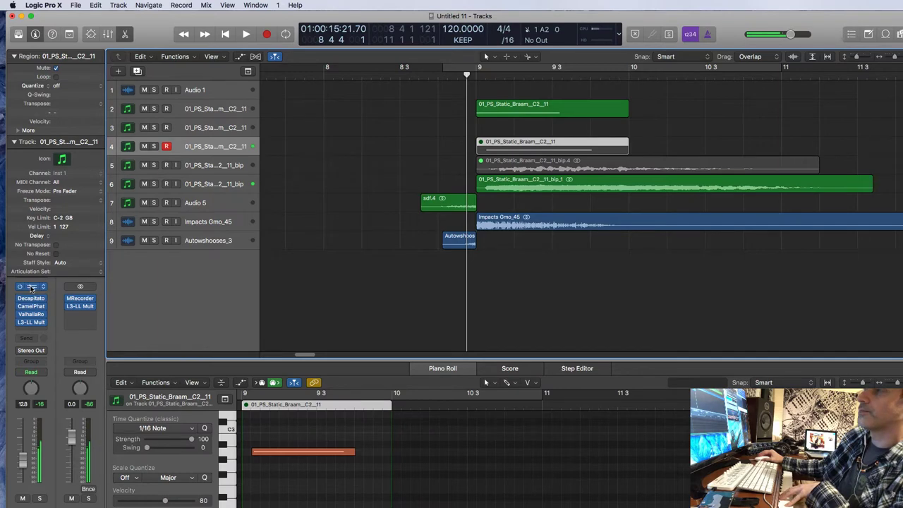
click(31, 288)
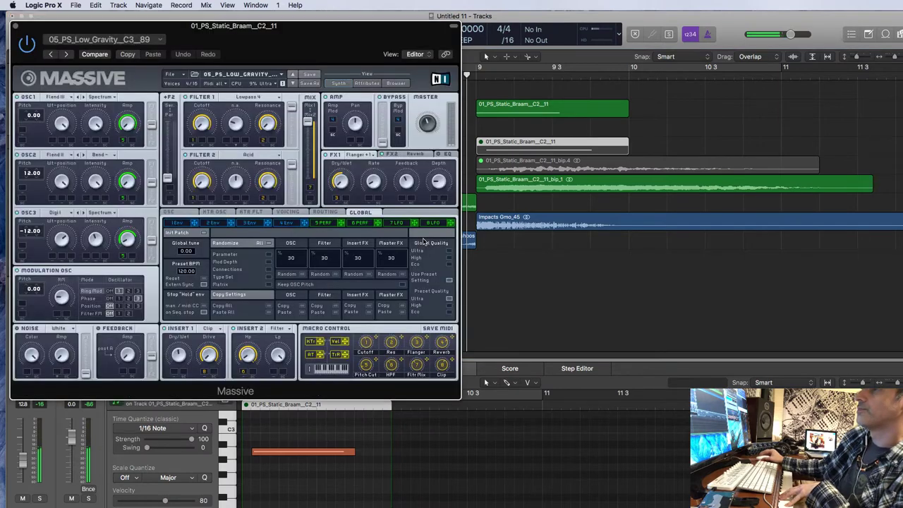
click(16, 26)
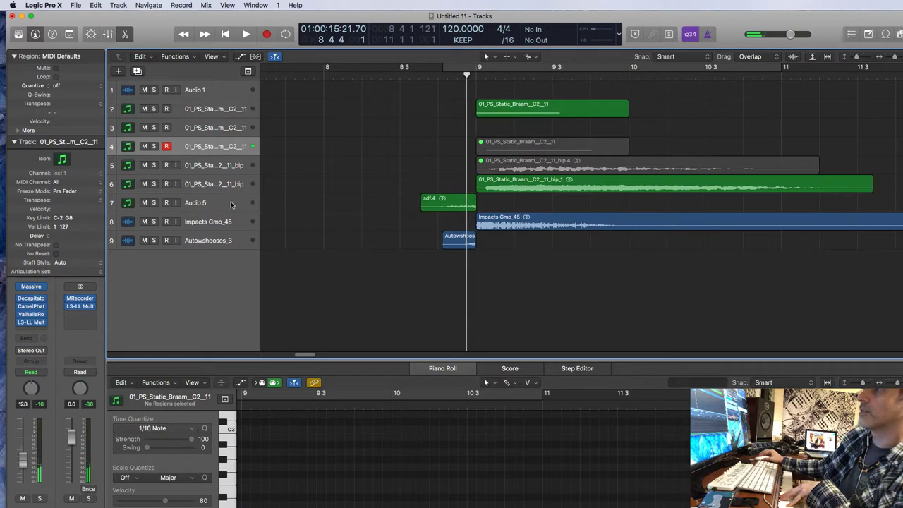
Check the inserts of the Audio 5 track and track 6, and look at track 4's Massive preset again
click(433, 203)
click(522, 189)
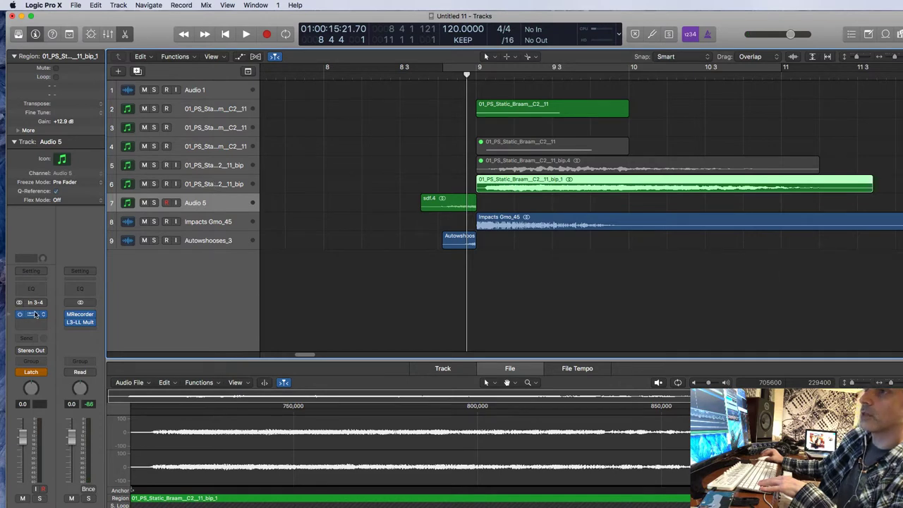
click(219, 182)
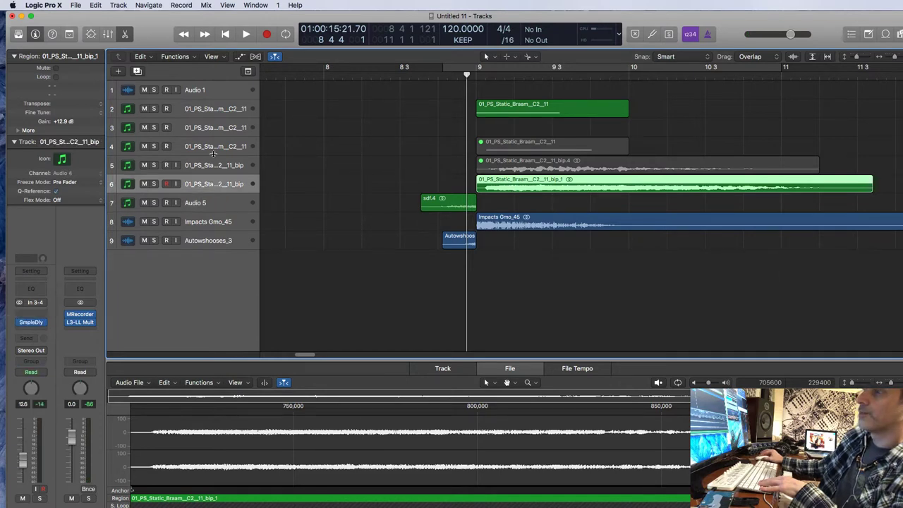
click(212, 149)
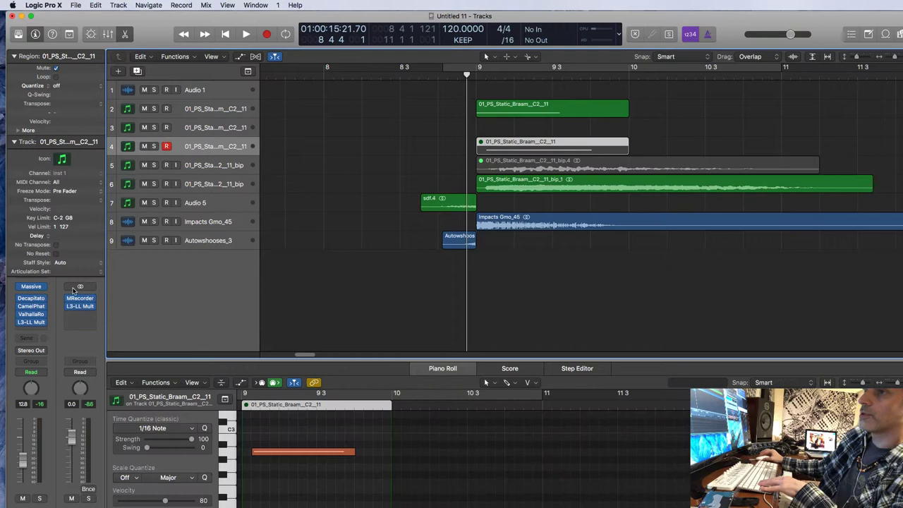
click(30, 287)
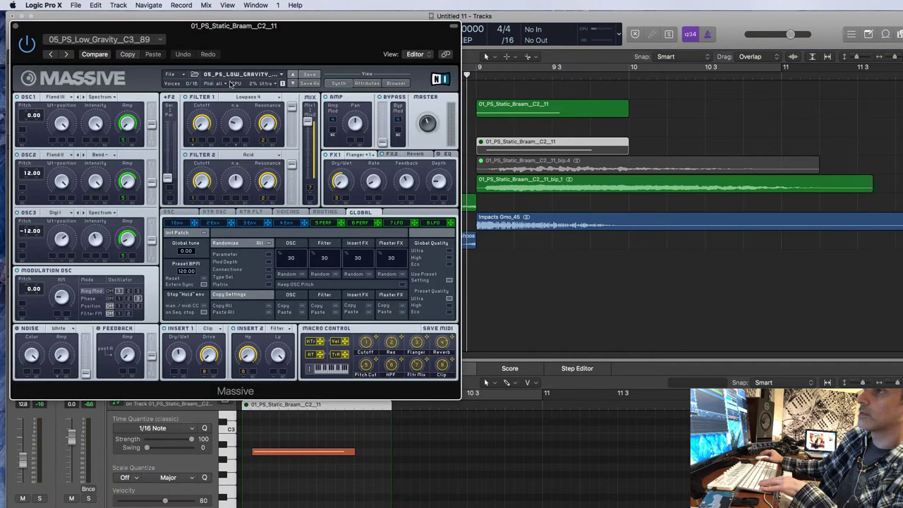
key(super+w)
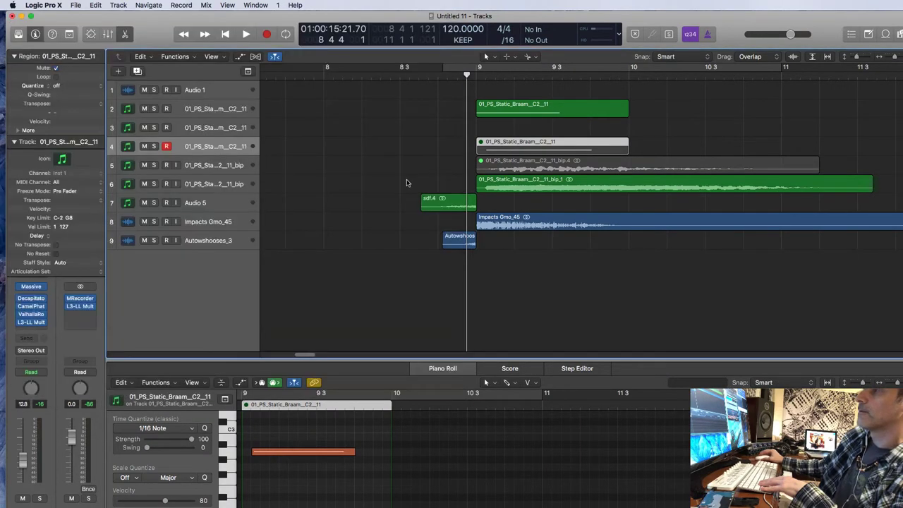
click(406, 186)
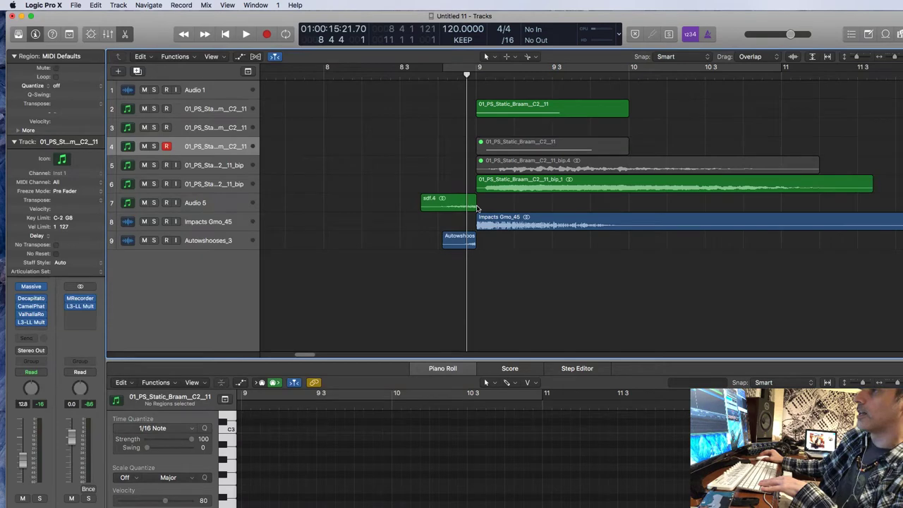
Listen to the sdf.4 region on the Audio 5 track in solo and reposition the playhead near its start
click(535, 191)
click(463, 204)
click(437, 76)
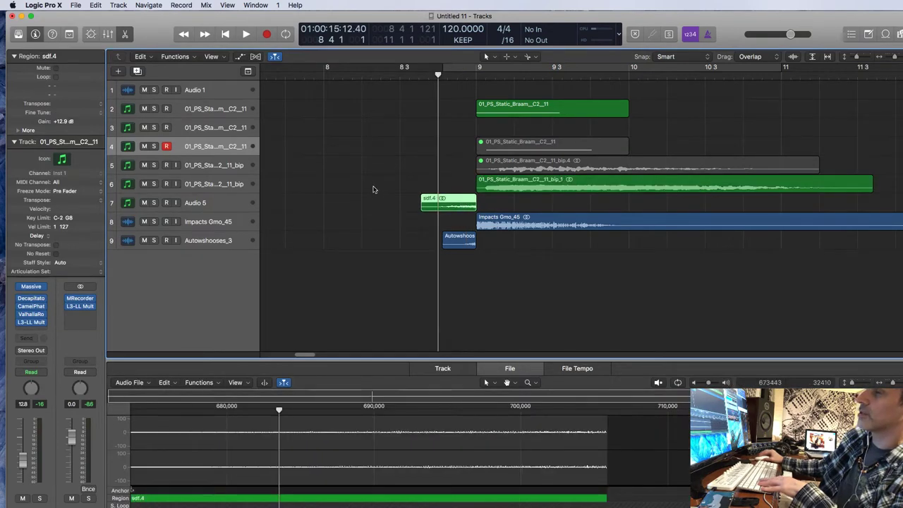
click(466, 198)
key(space)
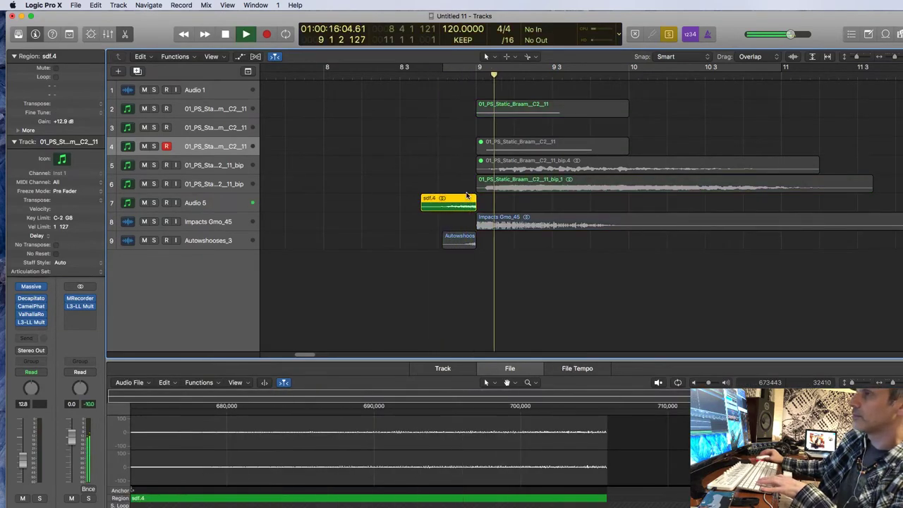
key(space)
click(429, 75)
Examine the CamelPhat insert on the Audio 5 track during playback and close its window
click(256, 206)
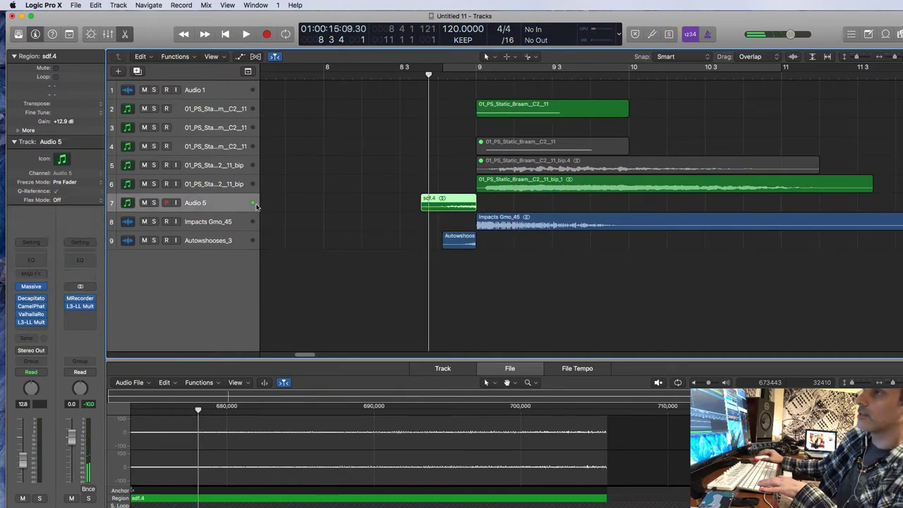
key(v)
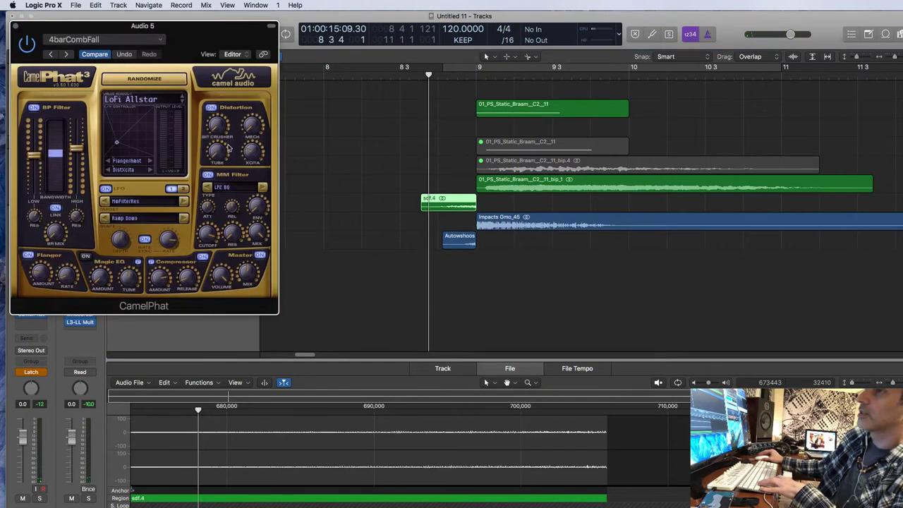
key(space)
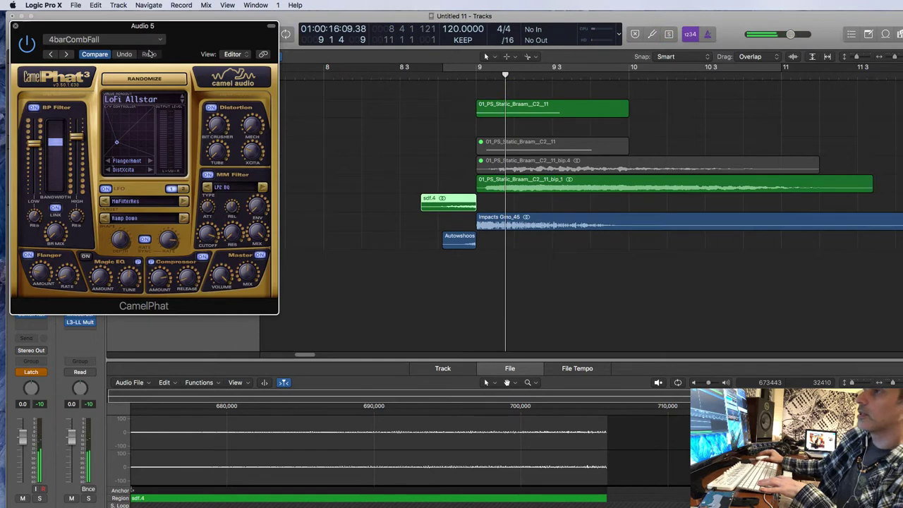
click(15, 26)
Listen to the Autowshooses_3.1 region on track 9 in solo
click(438, 75)
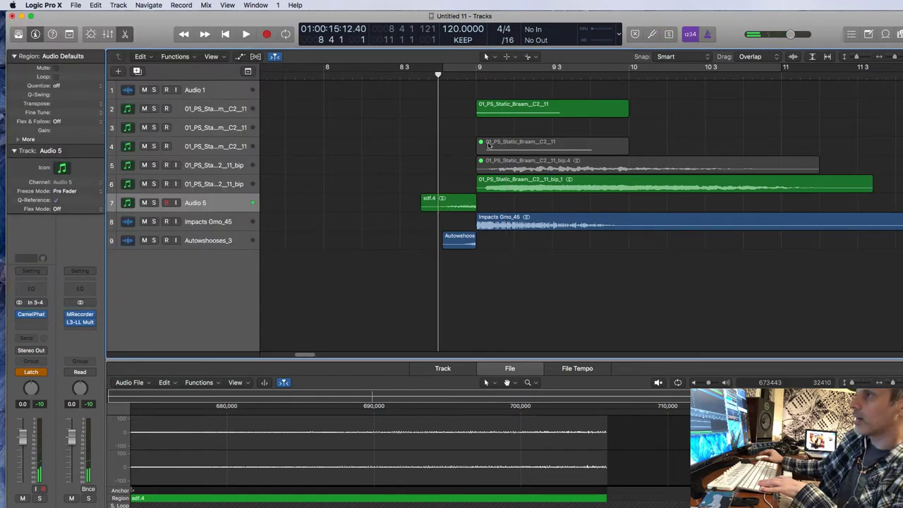
click(476, 237)
key(space)
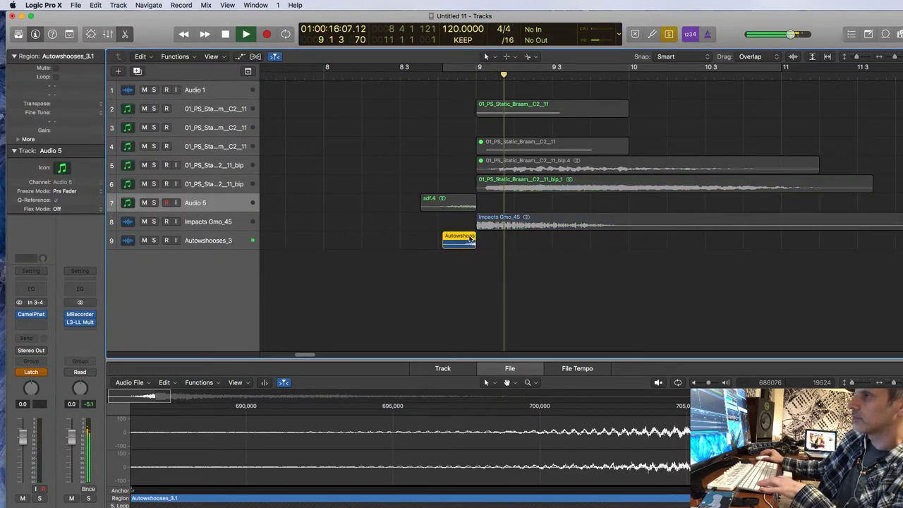
key(space)
Listen to the Impacts Gmo_45 region on track 8 in solo from bar 9
click(496, 224)
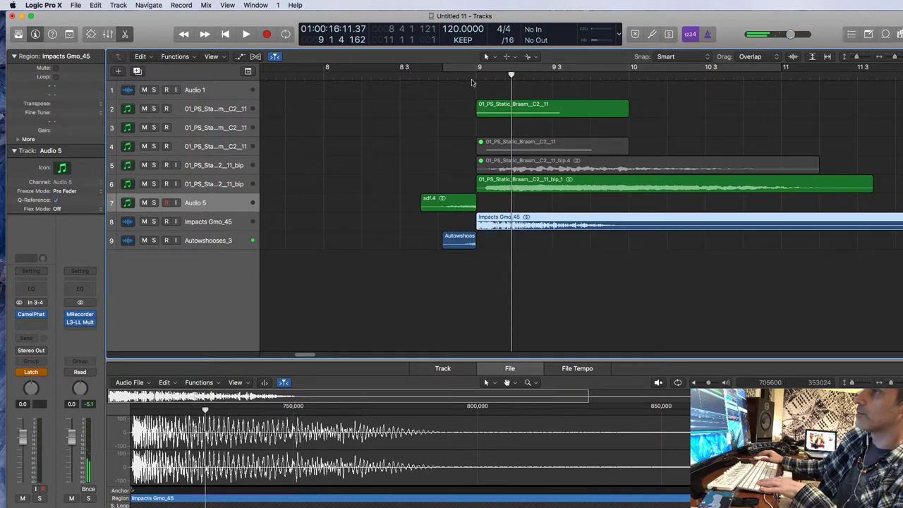
click(472, 82)
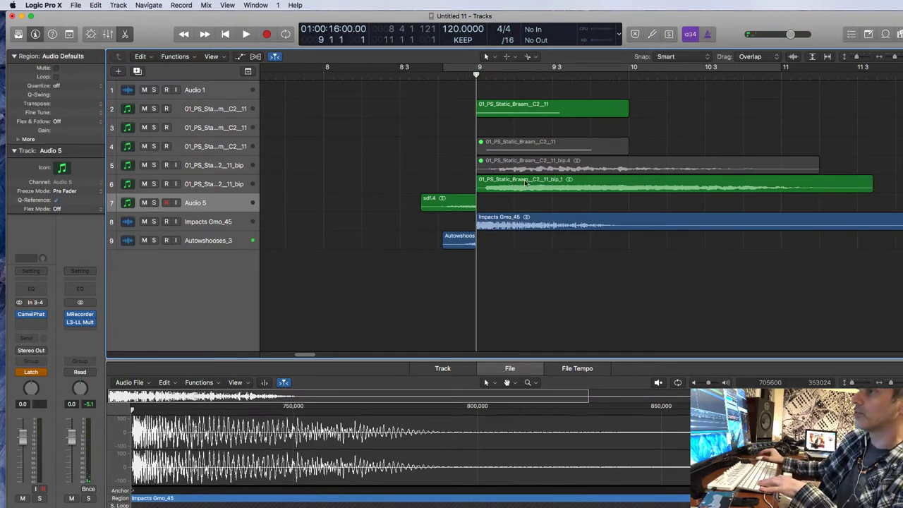
click(552, 224)
key(space)
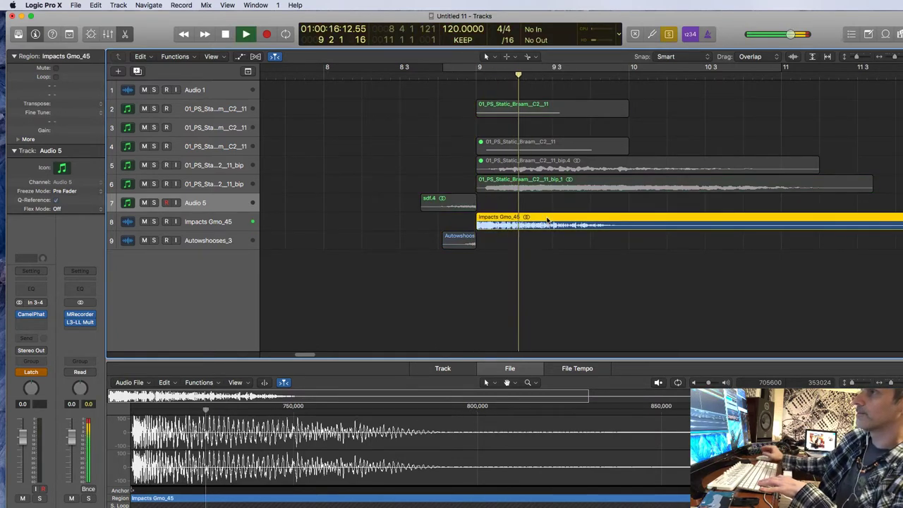
key(ctrl+s)
Play all unmuted layers together without solo and place the playhead back just before bar 9
click(436, 73)
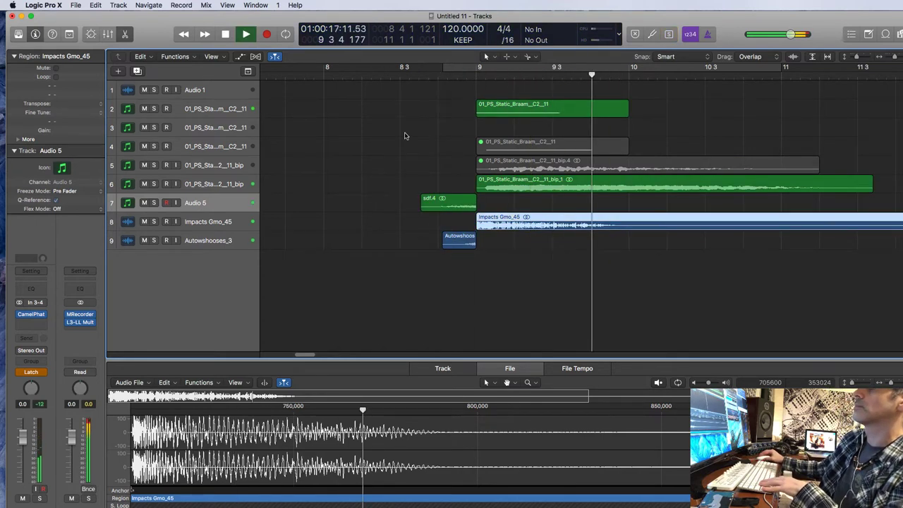
scroll(405, 135, right, 2)
scroll(405, 135, left, 1)
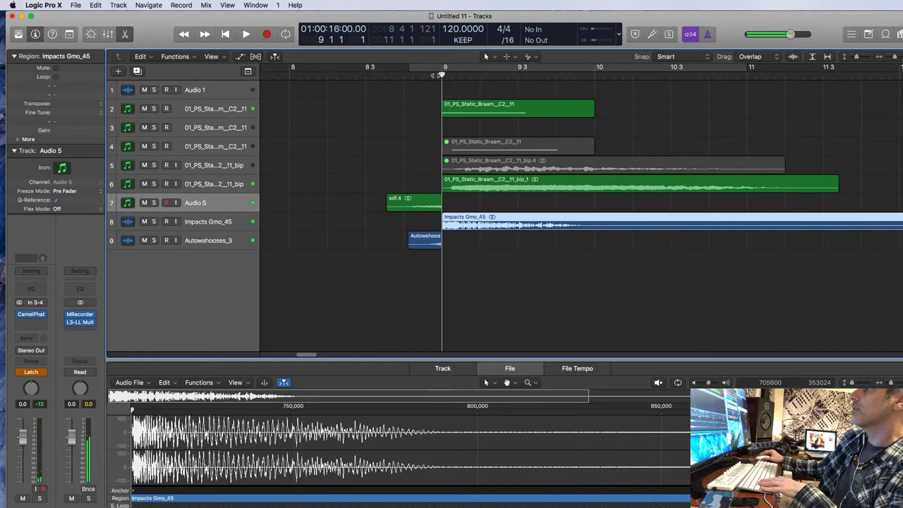
key(space)
click(428, 76)
click(431, 76)
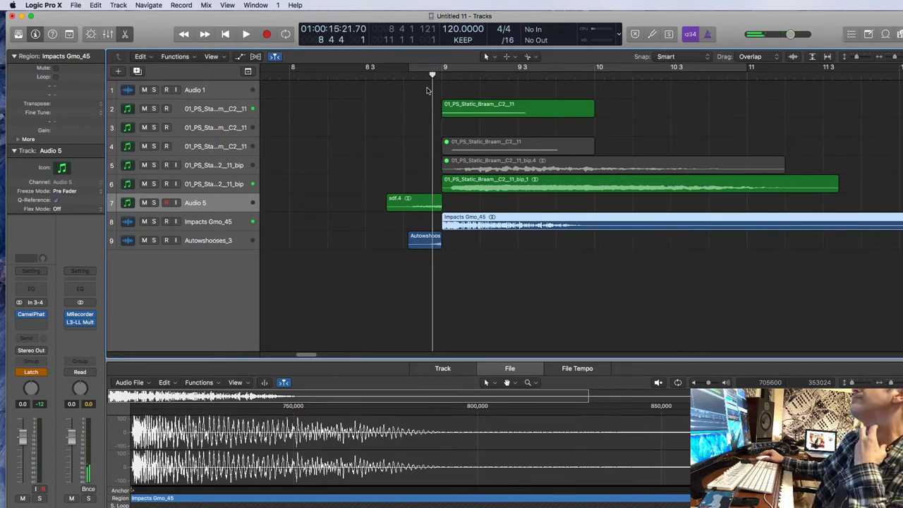
Play all unmuted layers together again and place the playhead at bar 9
key(space)
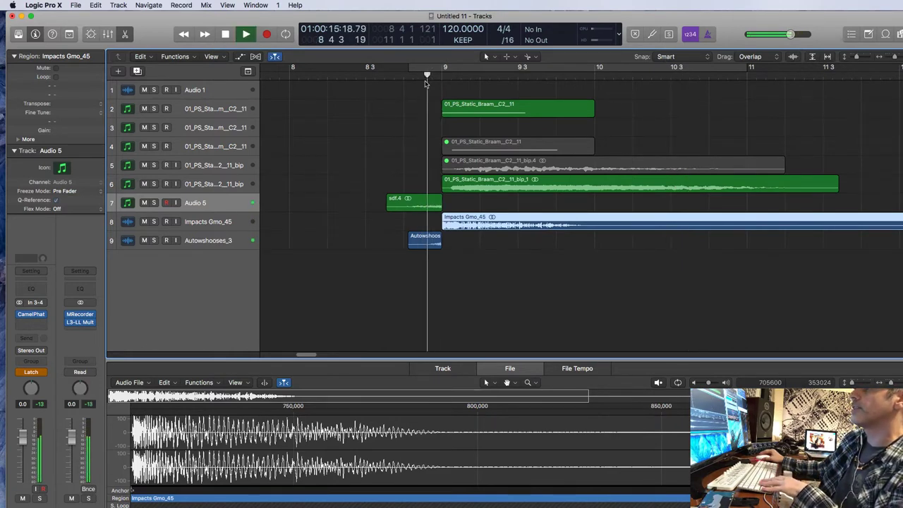
click(441, 74)
key(space)
Select the empty track 3, collapse its Track inspector details and open its Massive instrument window
click(224, 126)
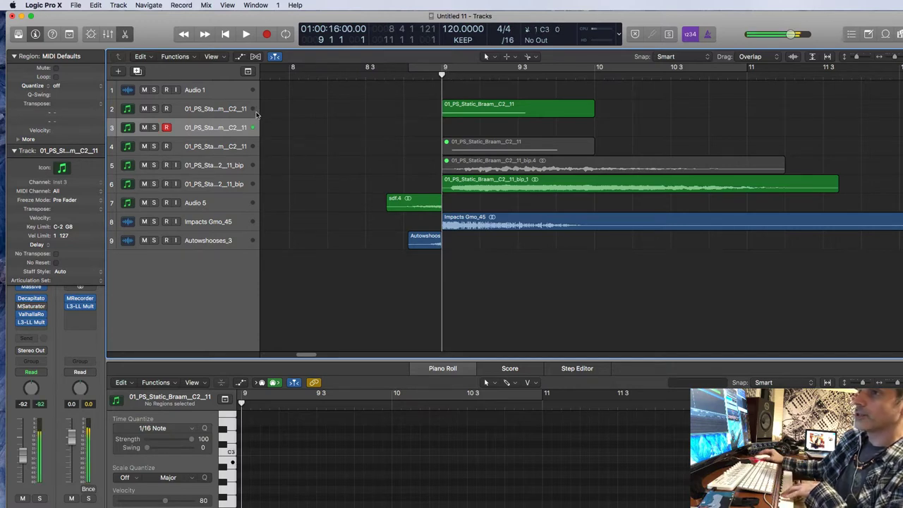
click(14, 150)
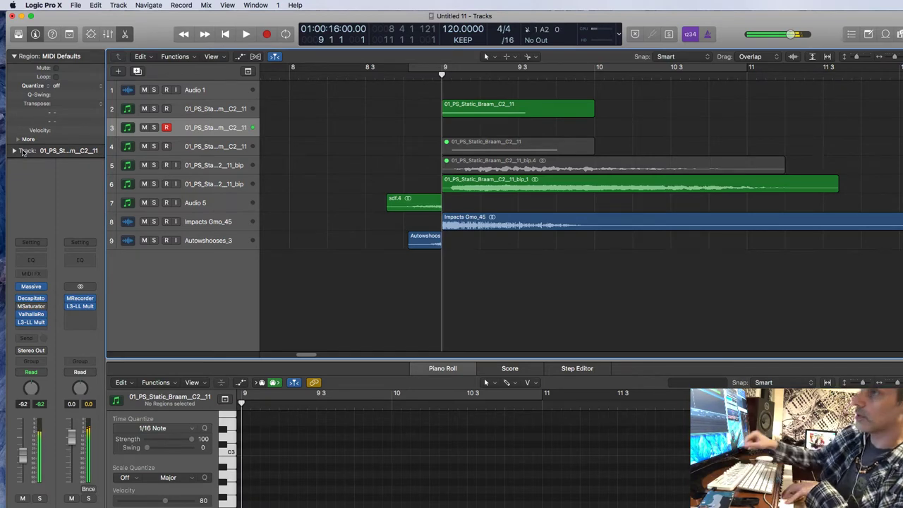
click(31, 286)
drag(734, 289, 735, 202)
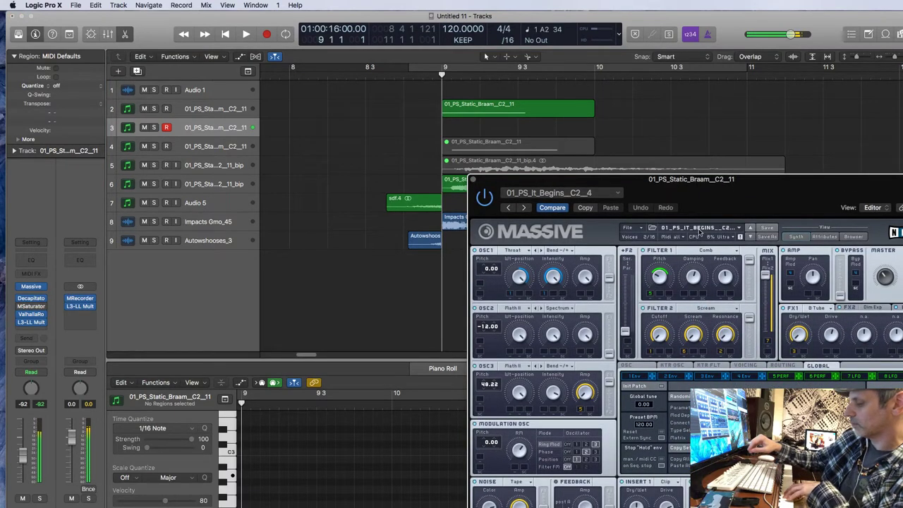
Look through Massive's preset list, keep 01_PS_It_Begins__C2__4 and reopen the instrument window in full view
click(699, 230)
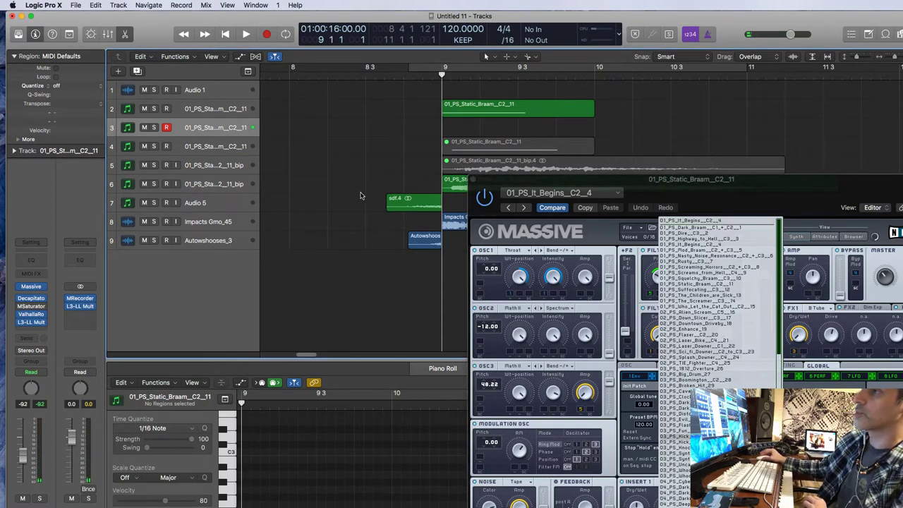
drag(623, 181, 620, 179)
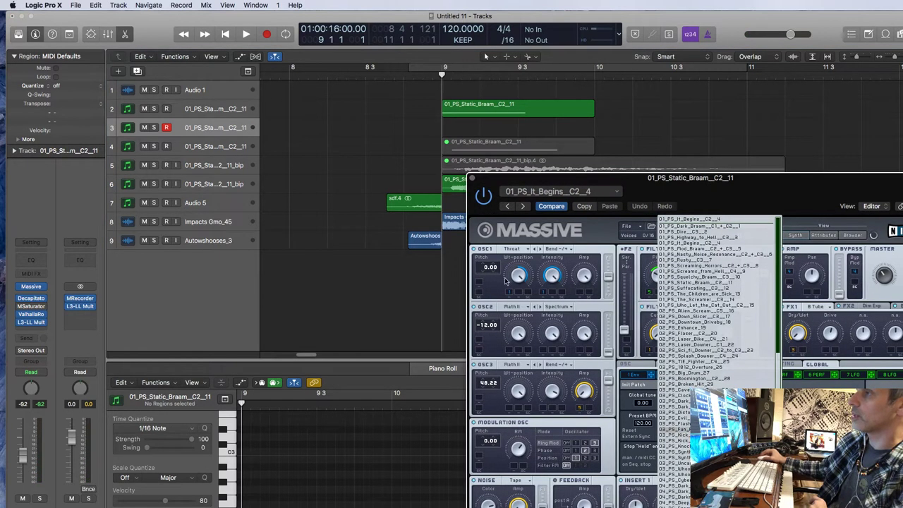
click(473, 178)
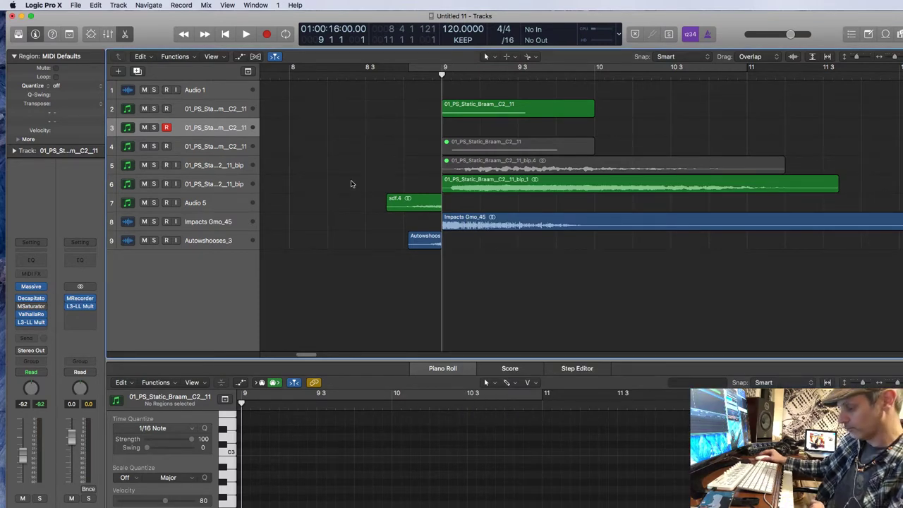
click(31, 287)
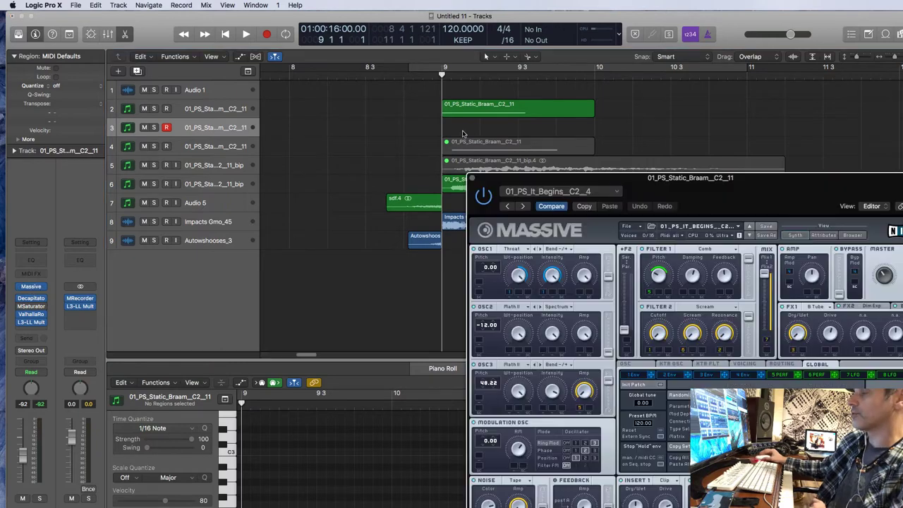
drag(725, 179, 658, 121)
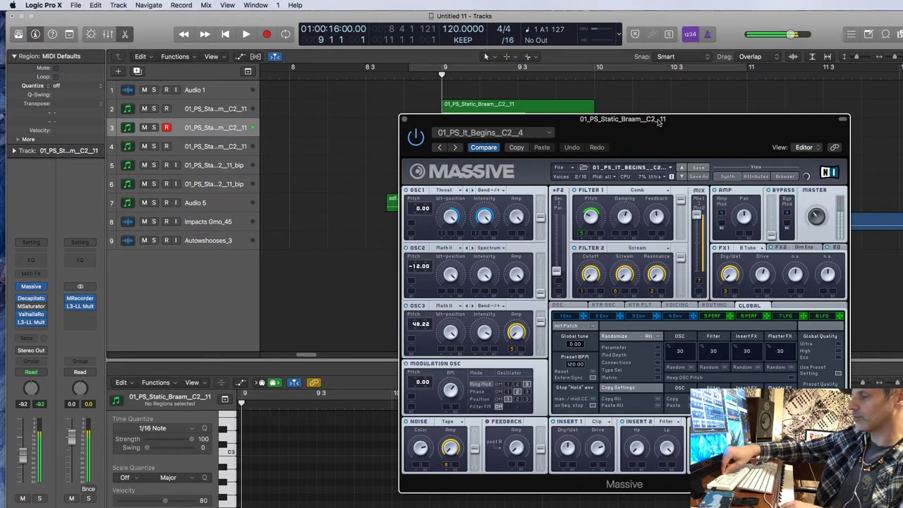
Enable the cycle range around bar 9 and show the Smart Controls for track 3
key(comma)
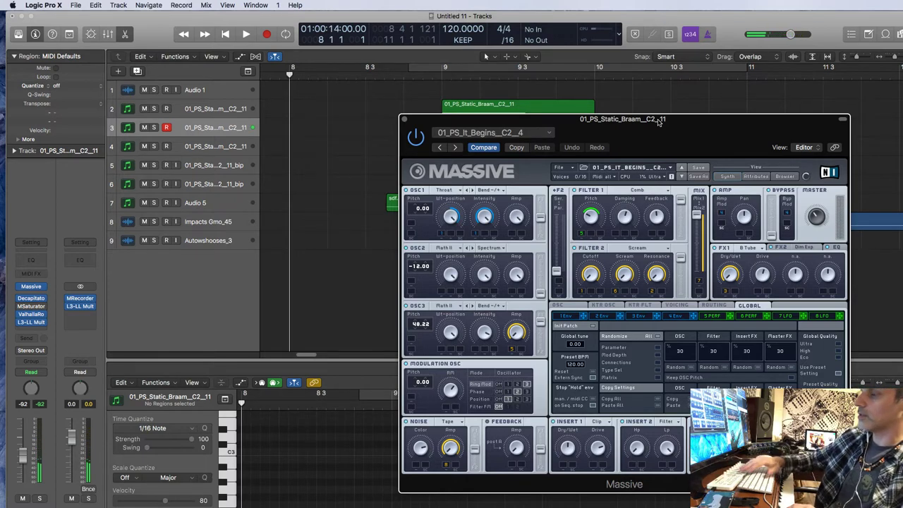
key(c)
key(b)
Rehearse the 01_PS_It_Begins__C2__4 part with SCRM CUT sweeps on track 3 over the looping layers
key(space)
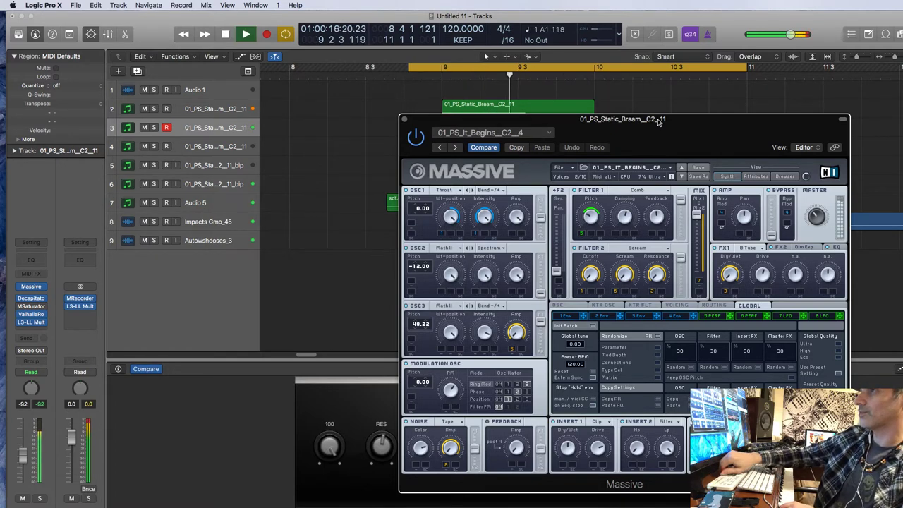
key(space)
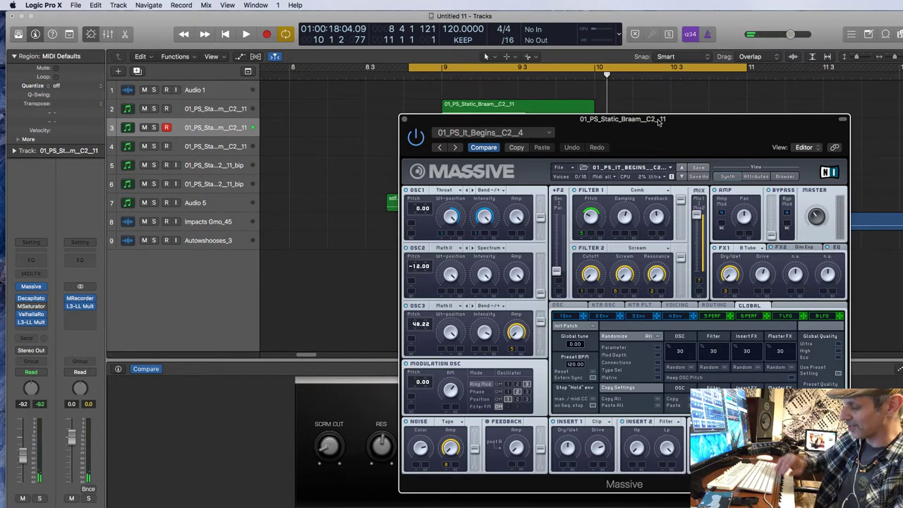
key(space)
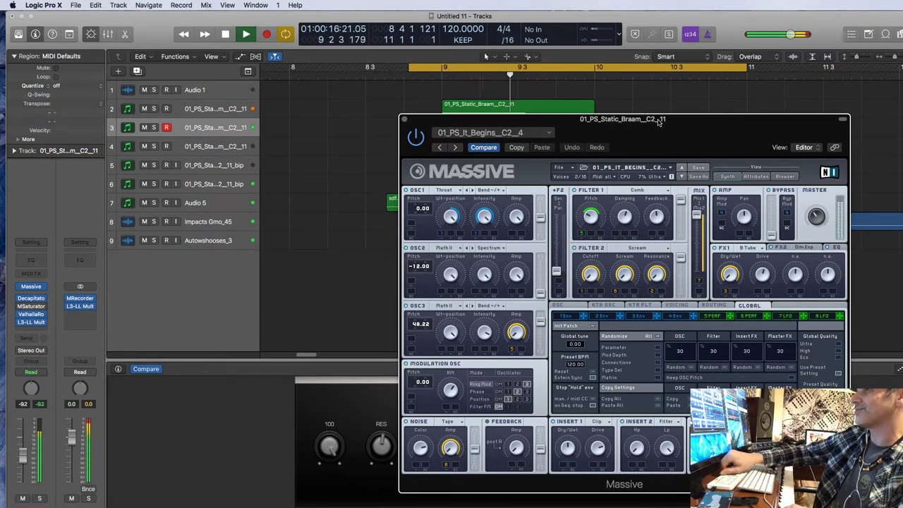
key(space)
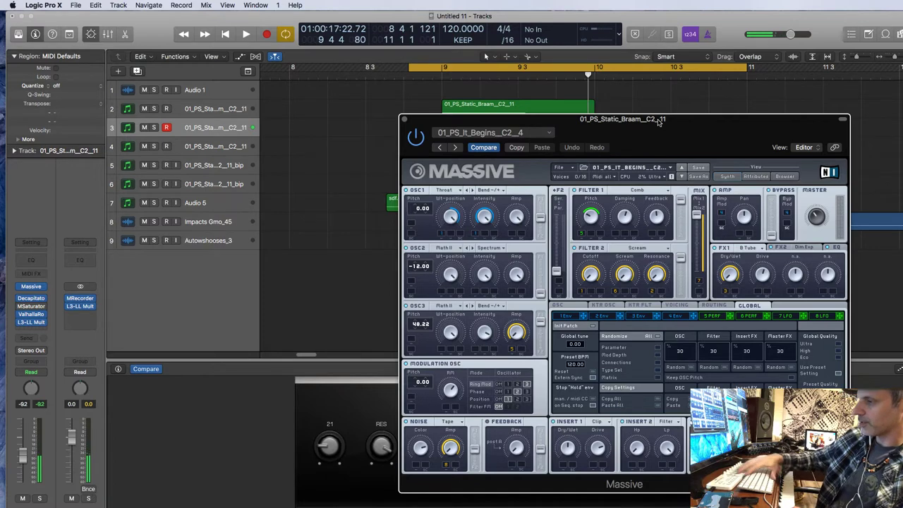
key(space)
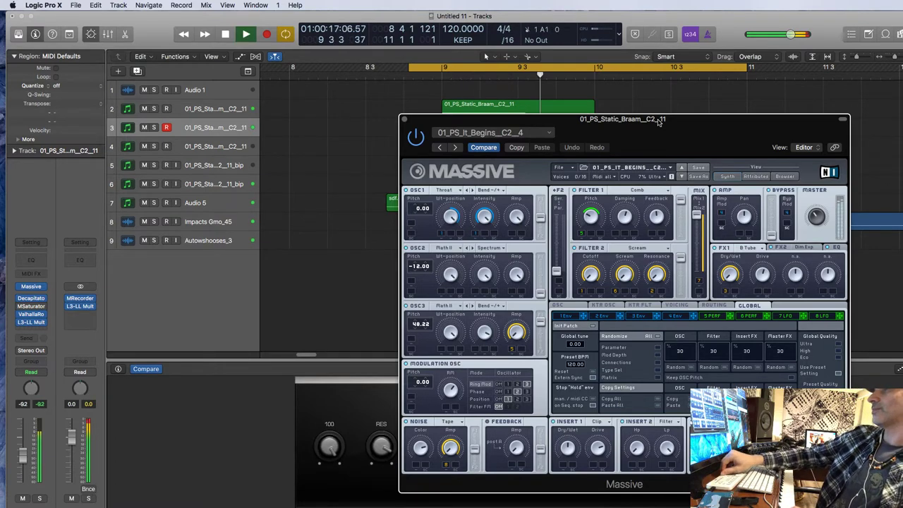
key(space)
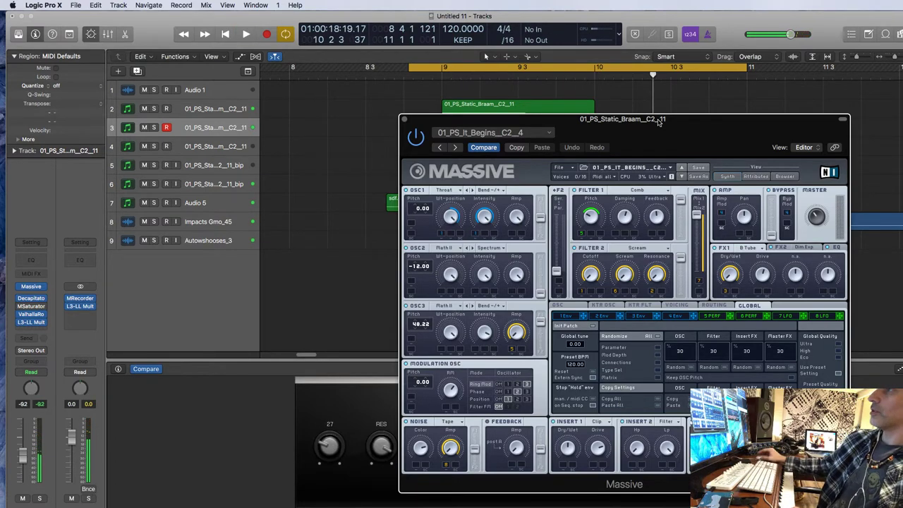
Move the Massive window clear of the upper tracks and set track 3's automation mode to Latch
drag(643, 131, 721, 183)
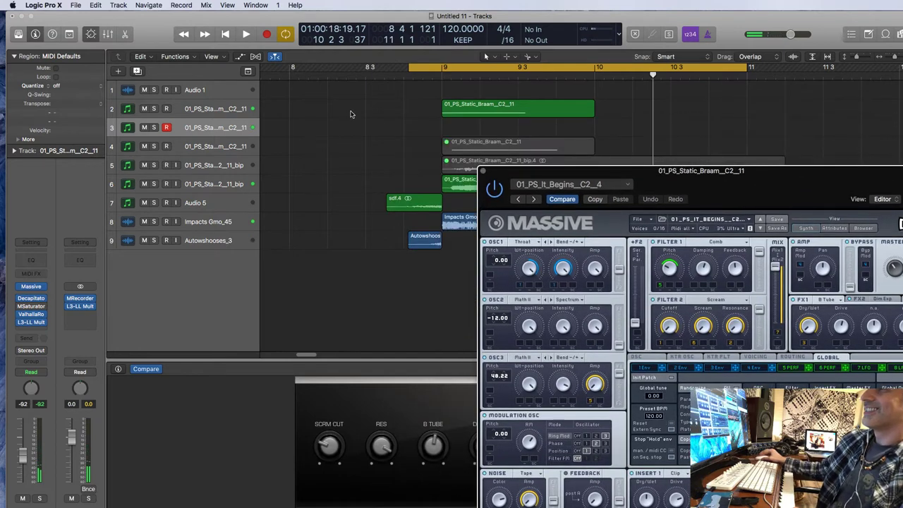
click(489, 119)
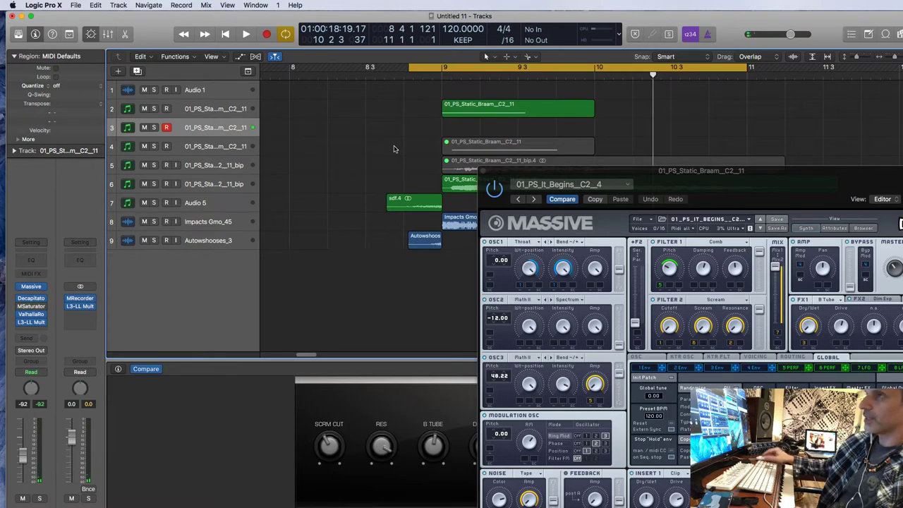
click(31, 372)
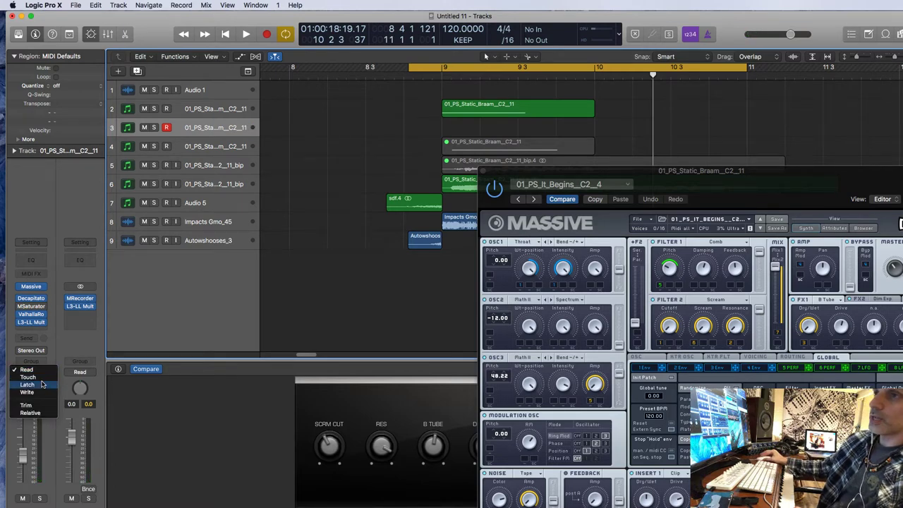
click(207, 289)
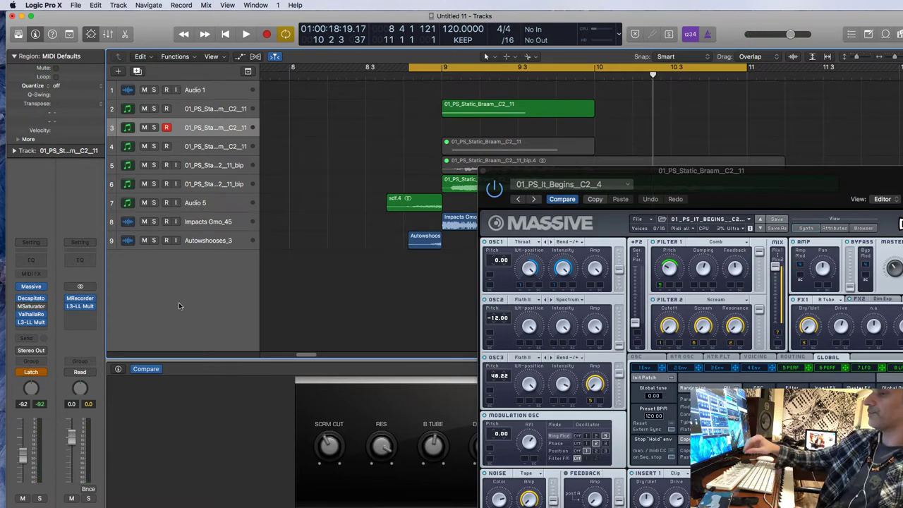
Record the It Begins part with a SCRM CUT sweep on track 3 at bar 9 and play it back with the other layers
key(space)
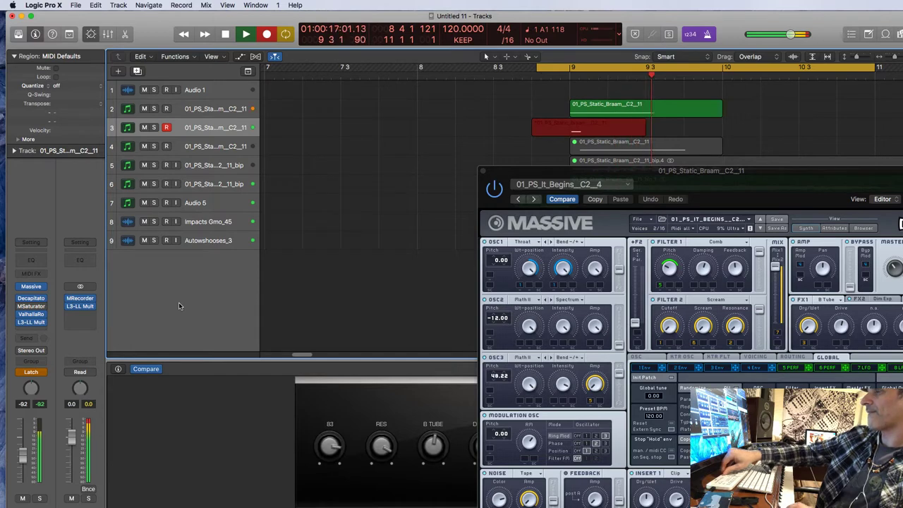
key(Return)
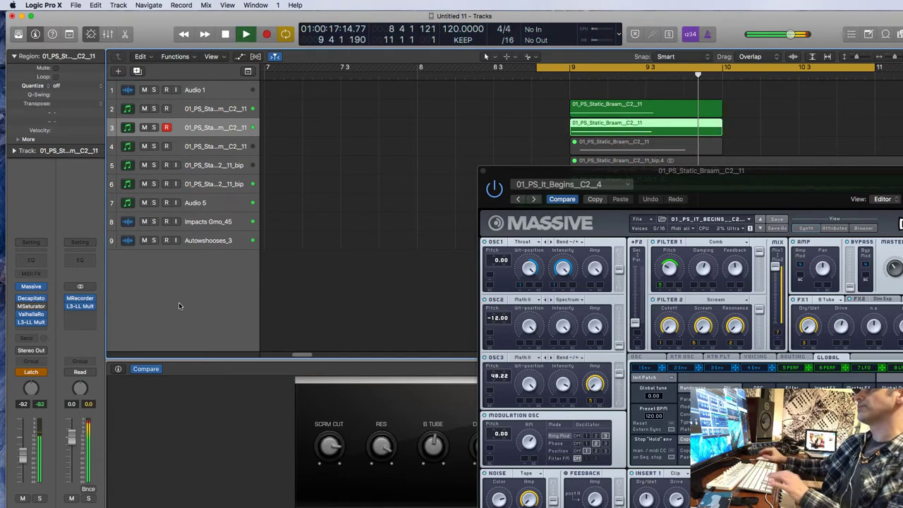
key(space)
key(space)
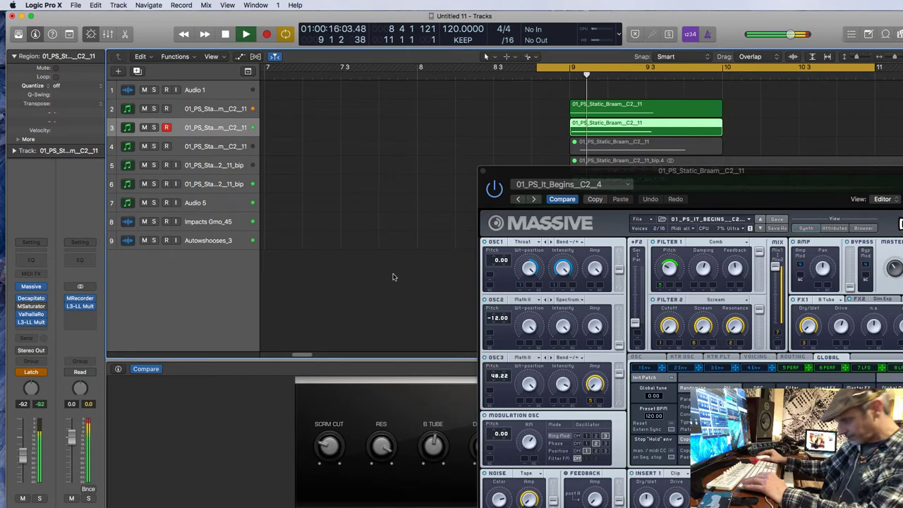
drag(728, 185, 672, 296)
click(525, 165)
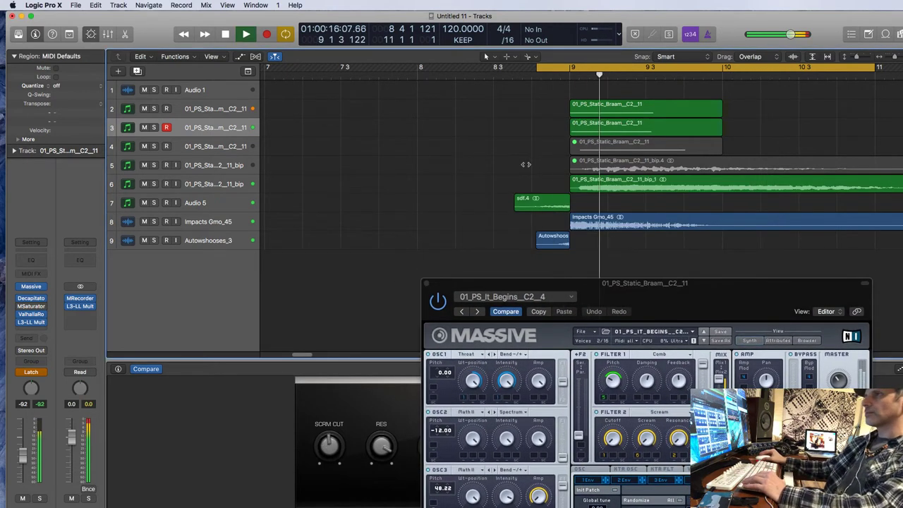
key(space)
Compare the mix with the braam region on track 2 muted and unmuted
drag(528, 111, 663, 116)
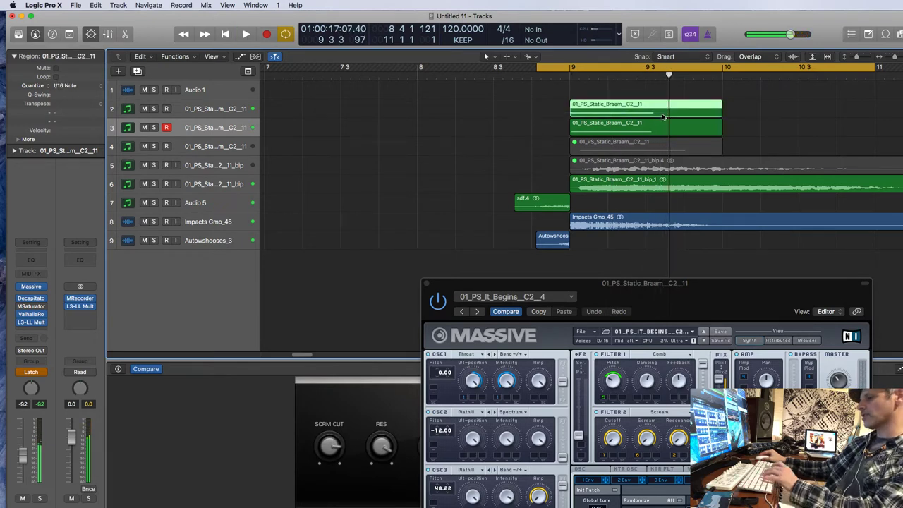
key(ctrl+m)
key(space)
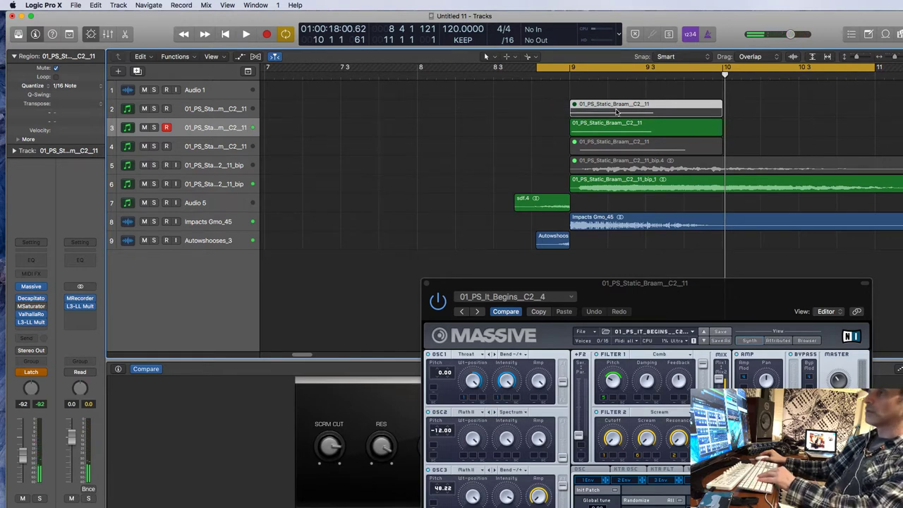
key(space)
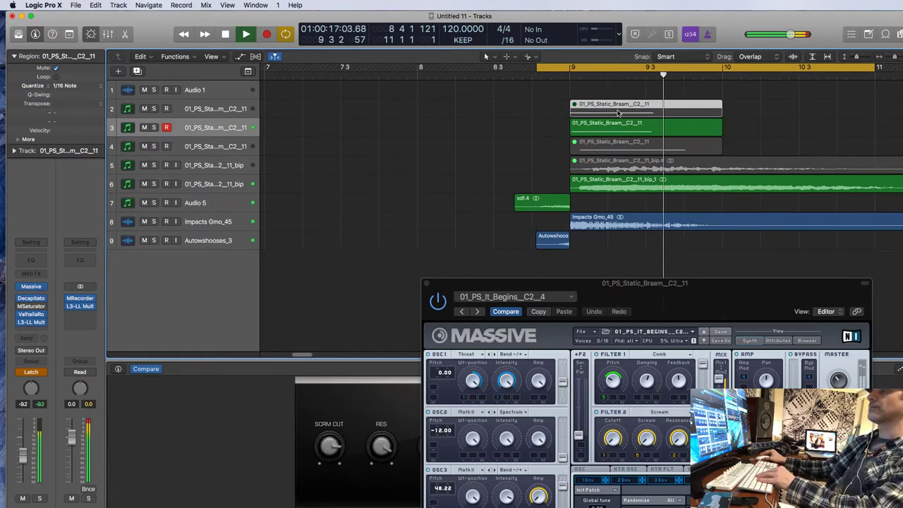
key(ctrl+m)
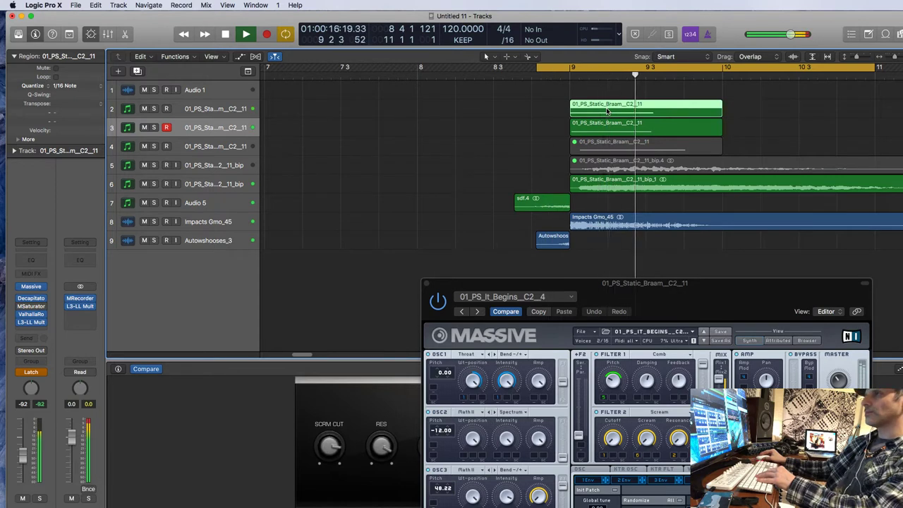
key(space)
click(395, 111)
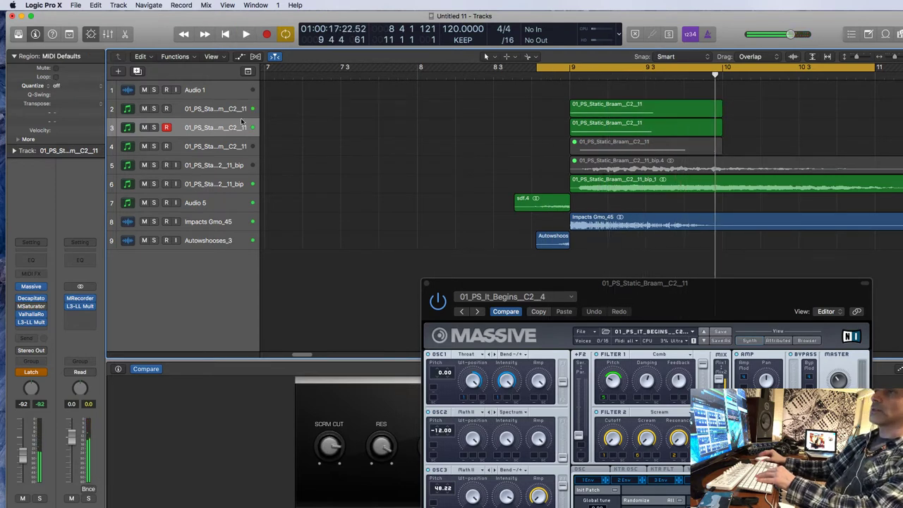
Duplicate track 3 with its Massive instrument and effects as a new empty track below it
click(242, 121)
key(super+d)
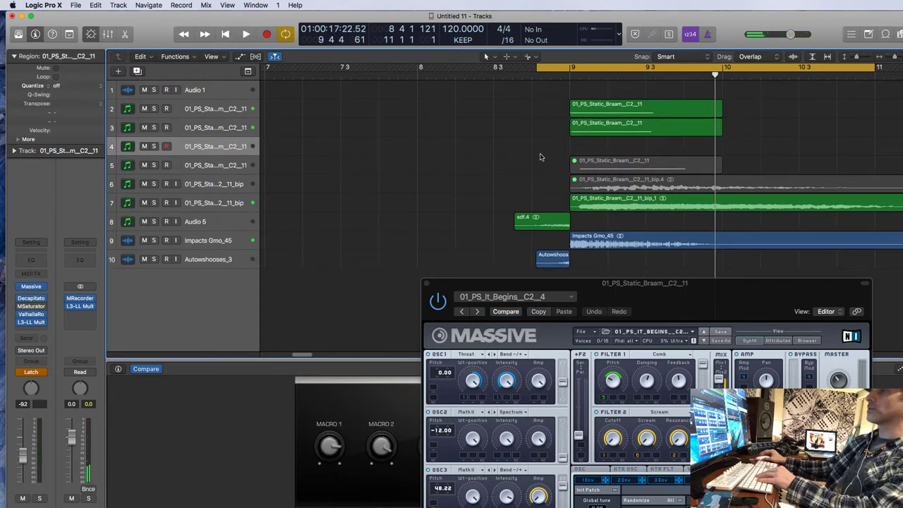
Listen to the track 3 region and the track 2 region separately in solo, and turn solo off
click(612, 124)
key(ctrl+s)
key(space)
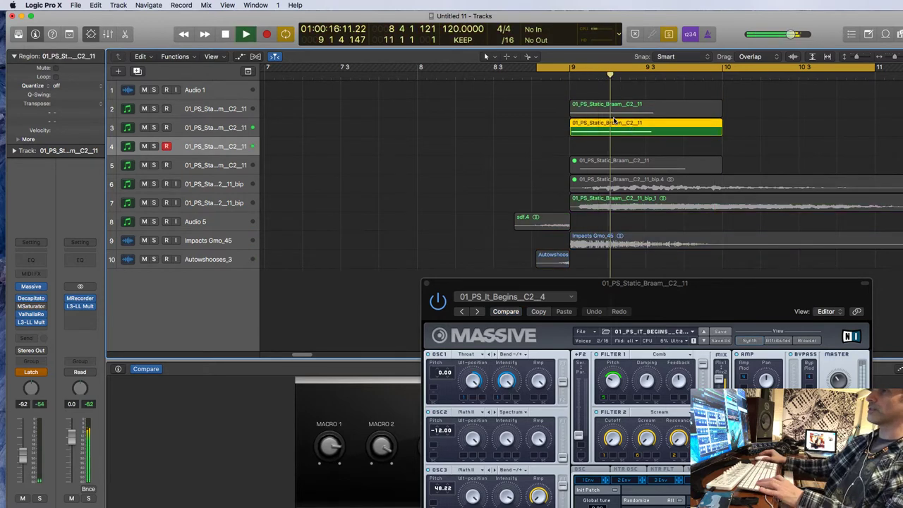
click(627, 115)
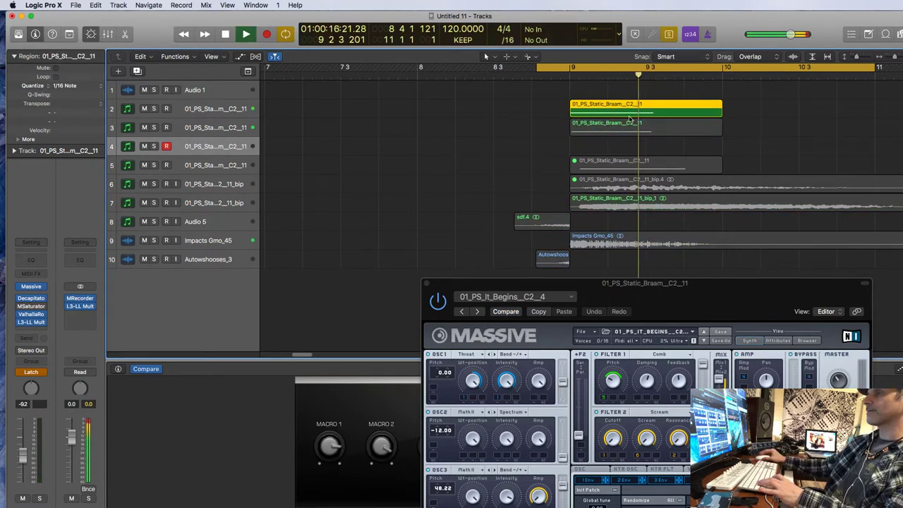
key(space)
key(ctrl+s)
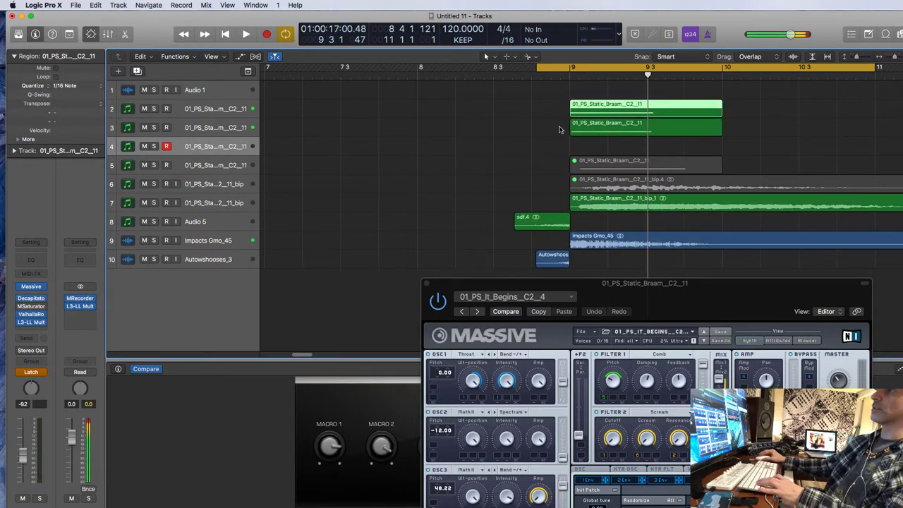
Mute the recorded region on track 3 and open the Massive instrument of the duplicated track 4
click(622, 121)
key(ctrl+m)
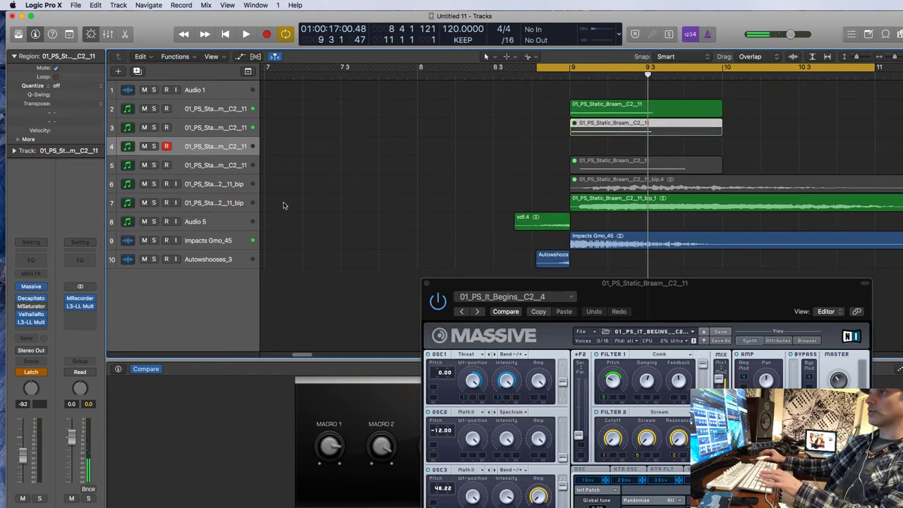
click(218, 148)
click(238, 164)
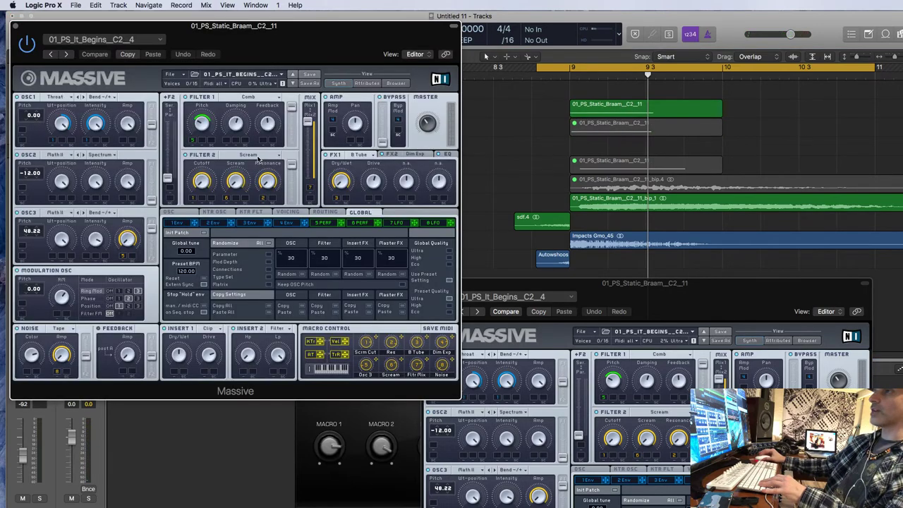
Load the 01_PS_Dark_Braam preset in track 4's Massive, keeping the plug-in window clear of the track list
drag(278, 54, 326, 70)
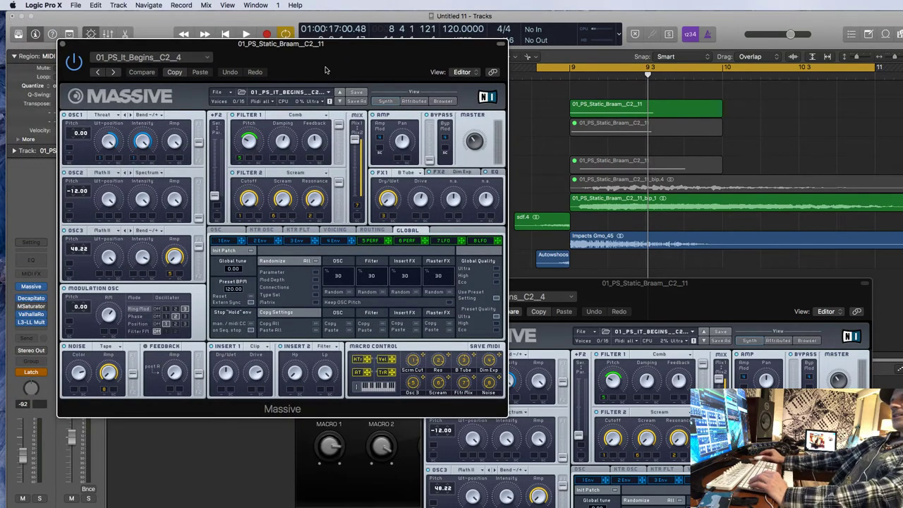
drag(325, 70, 362, 95)
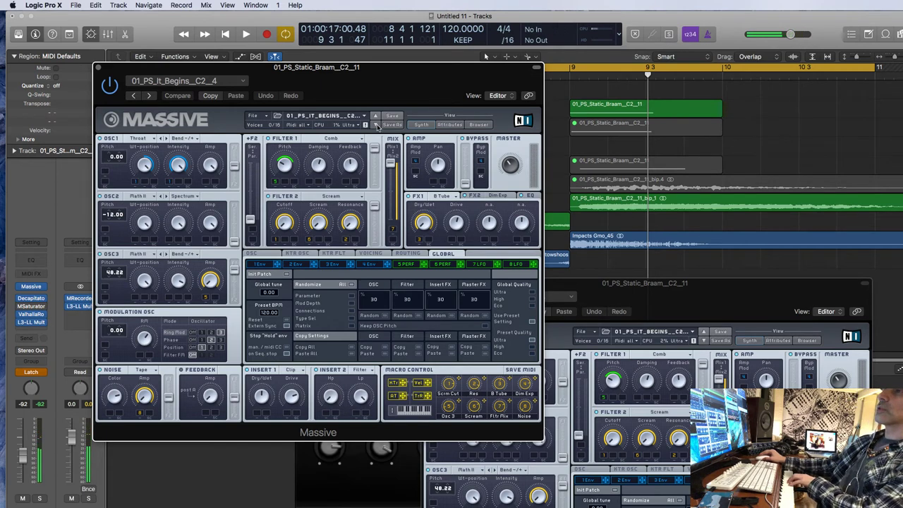
click(378, 125)
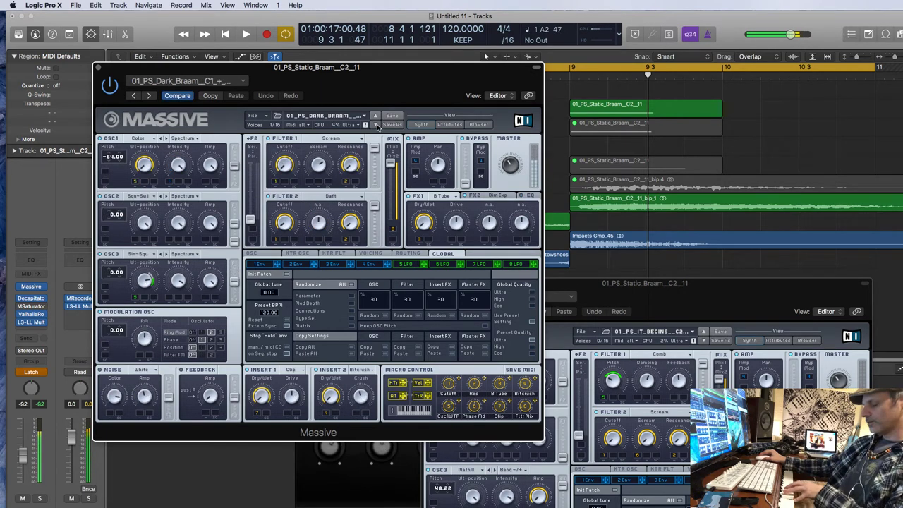
drag(385, 85, 425, 113)
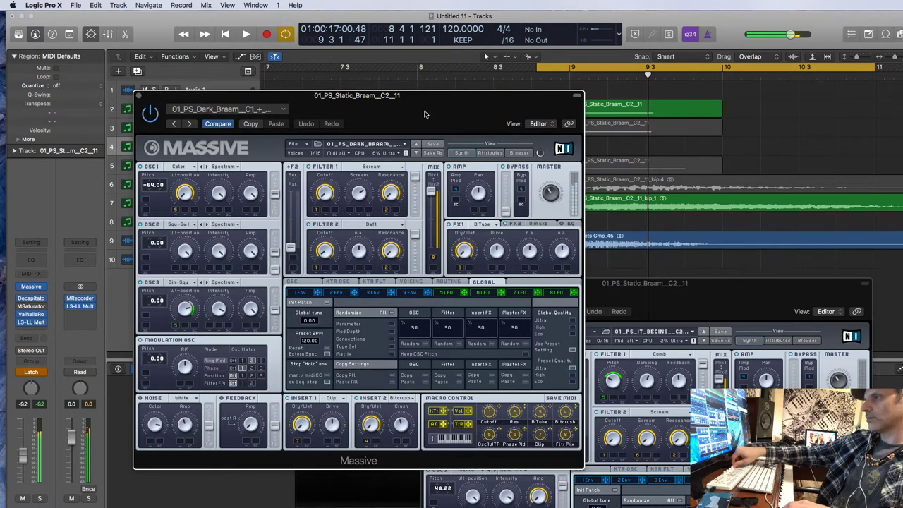
Try the VA-PWM wavetable on oscillator 1 and a Plysaw wavetable on oscillator 2 of the Dark Braam preset
drag(351, 112, 357, 121)
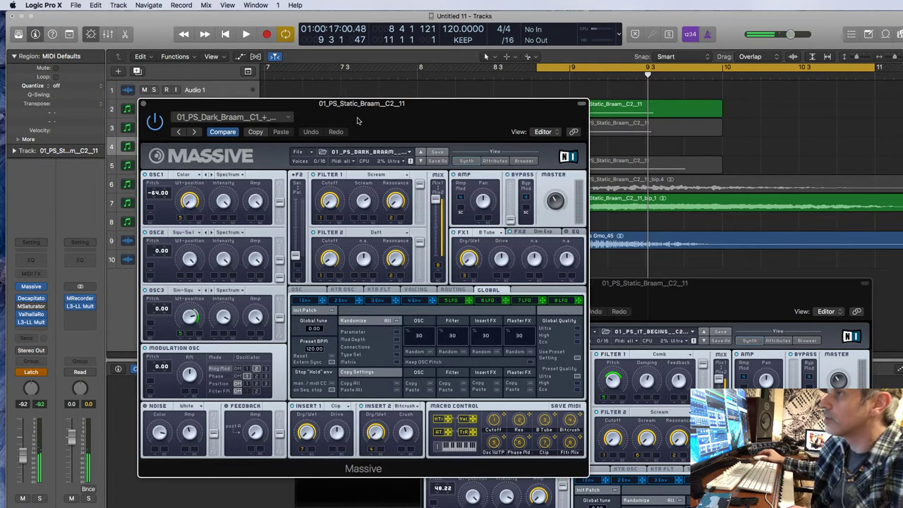
click(209, 175)
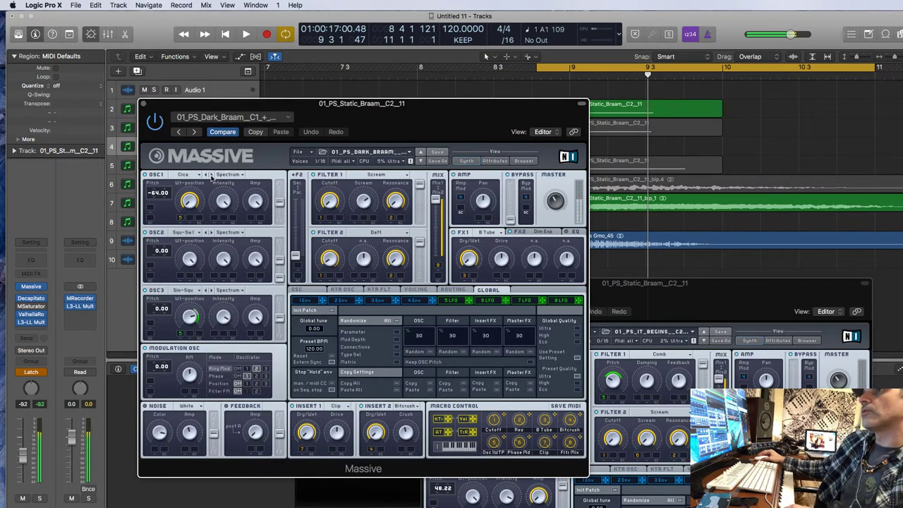
click(210, 176)
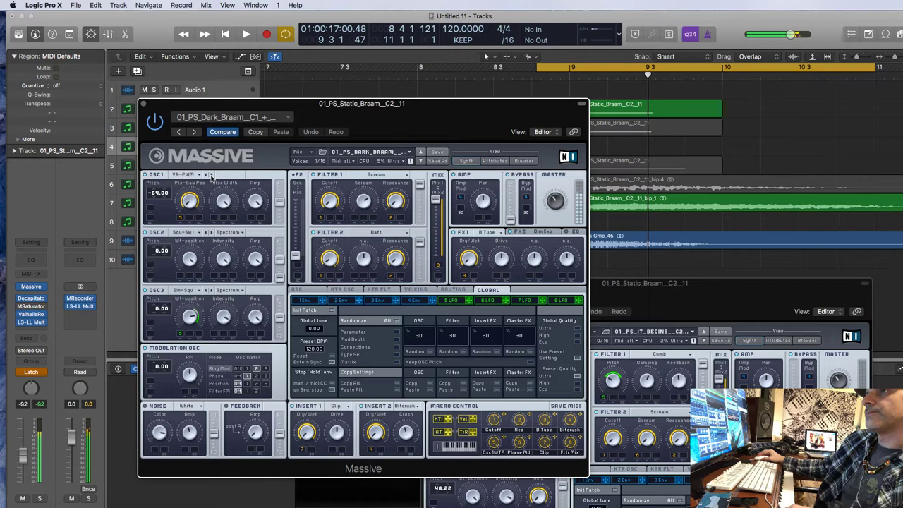
click(211, 233)
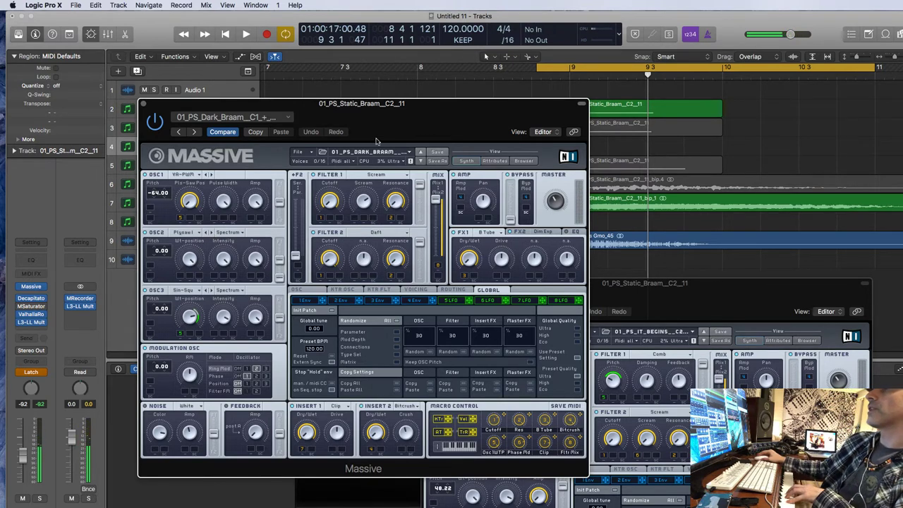
Load the 01_PS_Dire__C3__2 preset in track 4's Massive and audition it against the playing mix
click(420, 161)
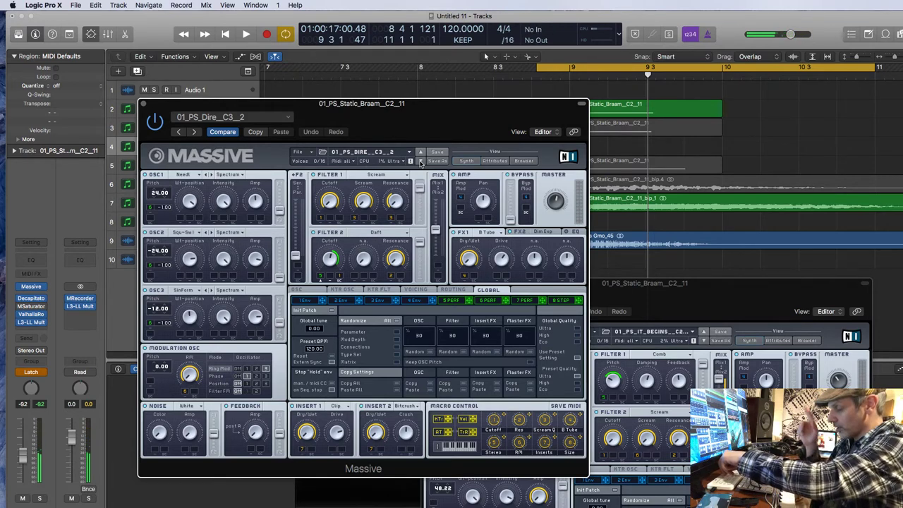
key(space)
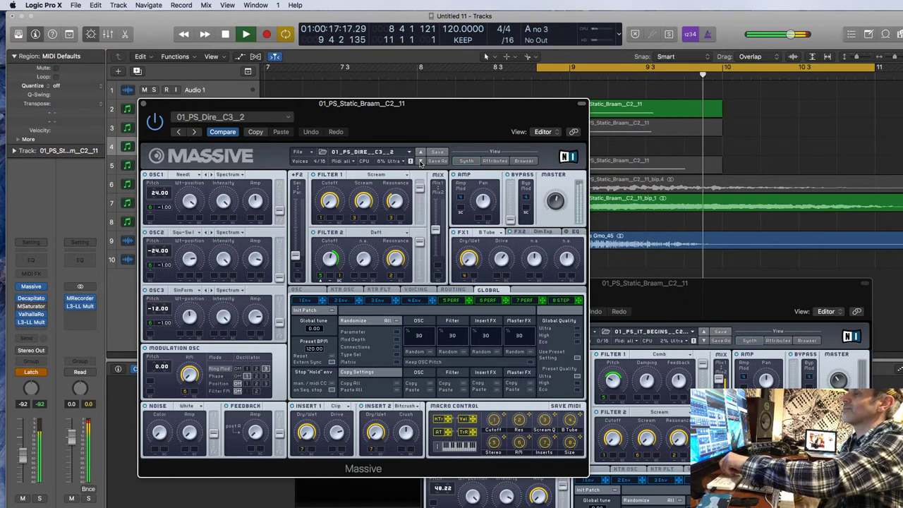
key(space)
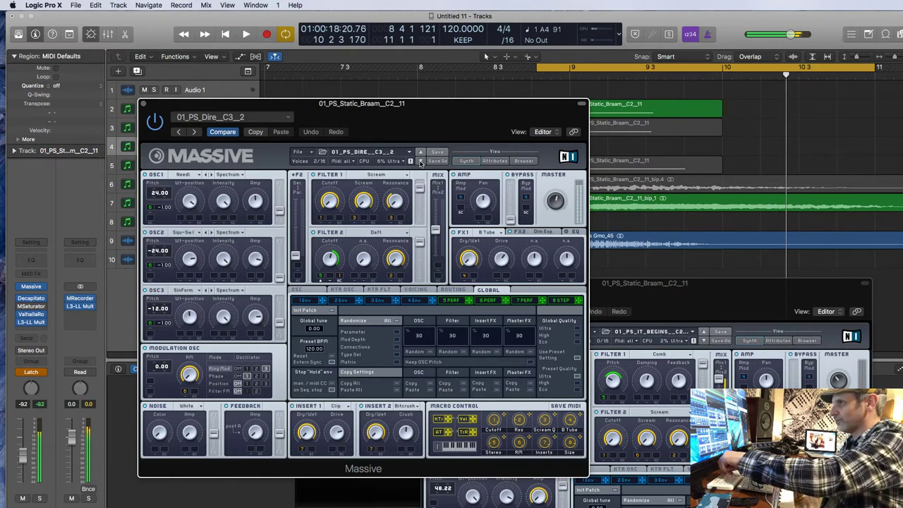
key(space)
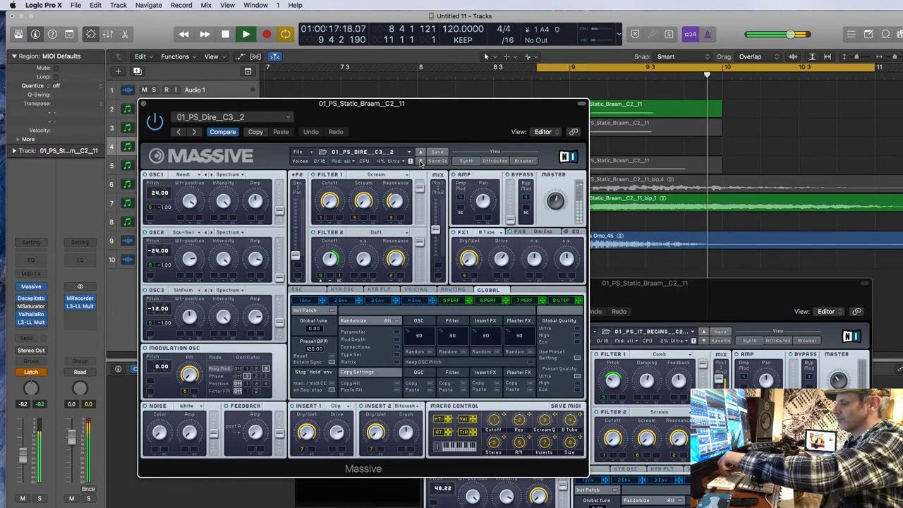
key(space)
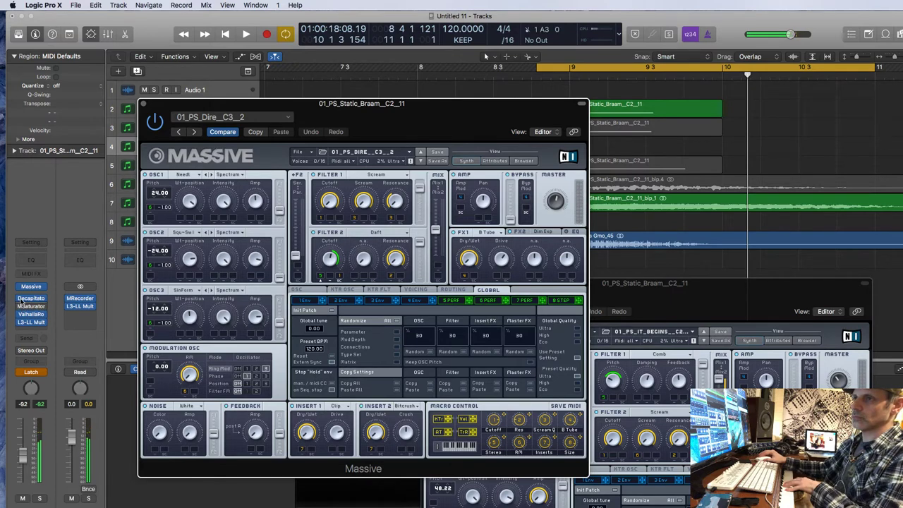
Bypass the Decapitator effect on track 4, listen to the Dire sound with the mix, and move Massive below the regions
mouse_move(20, 299)
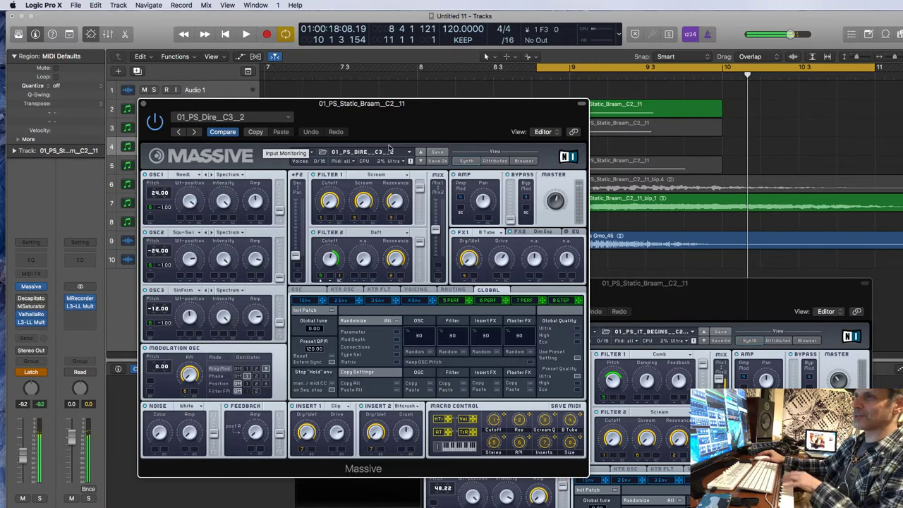
key(space)
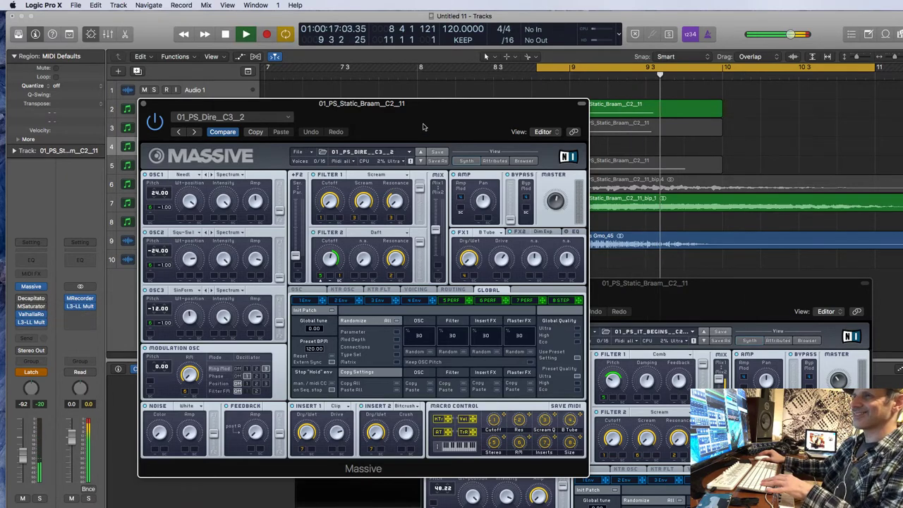
drag(455, 144, 644, 342)
key(space)
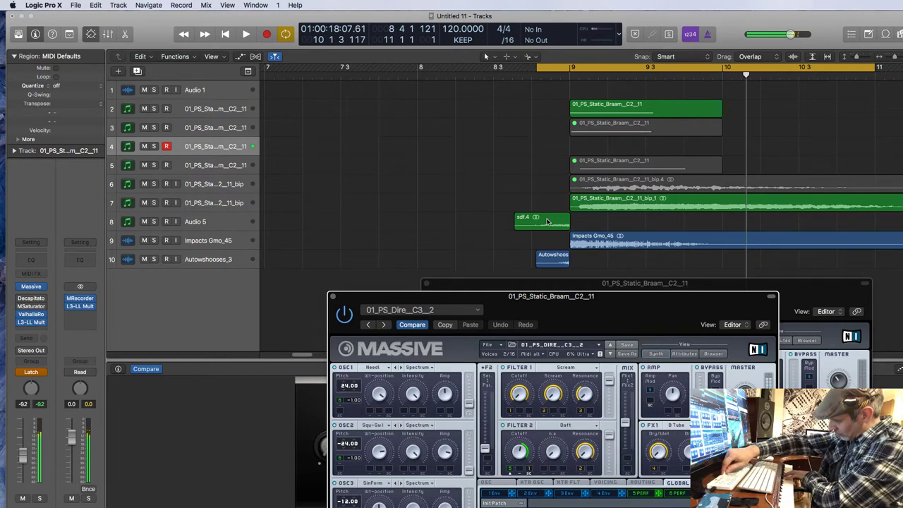
Play the Dire braam note along with the looped mix and capture the performance as a MIDI region on track 4
key(space)
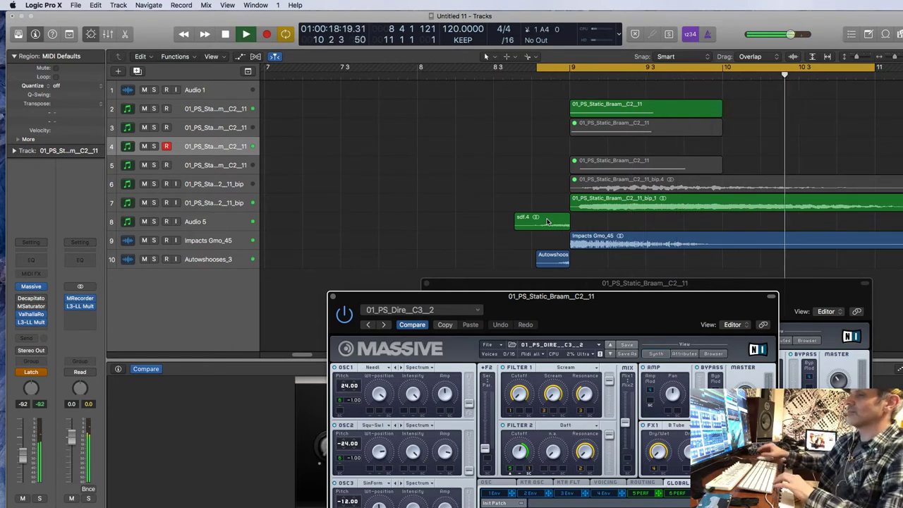
key(space)
key(space)
key(shift+r)
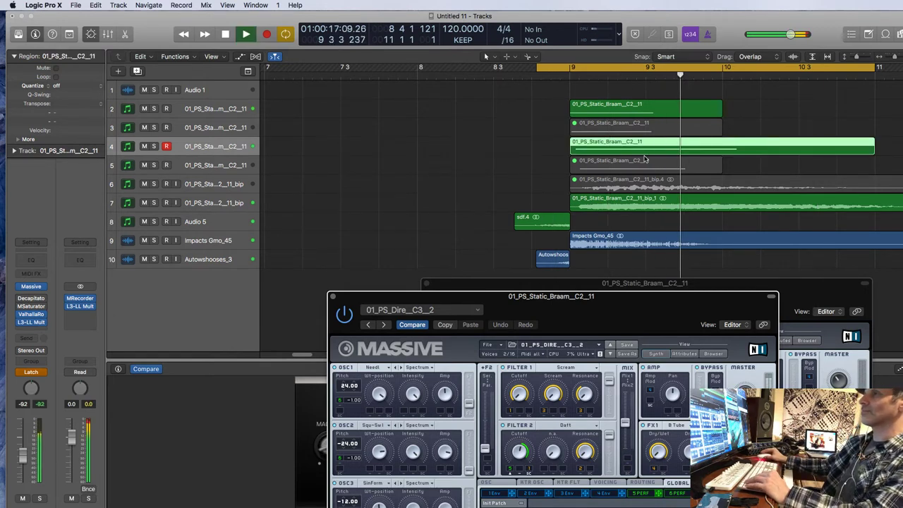
key(space)
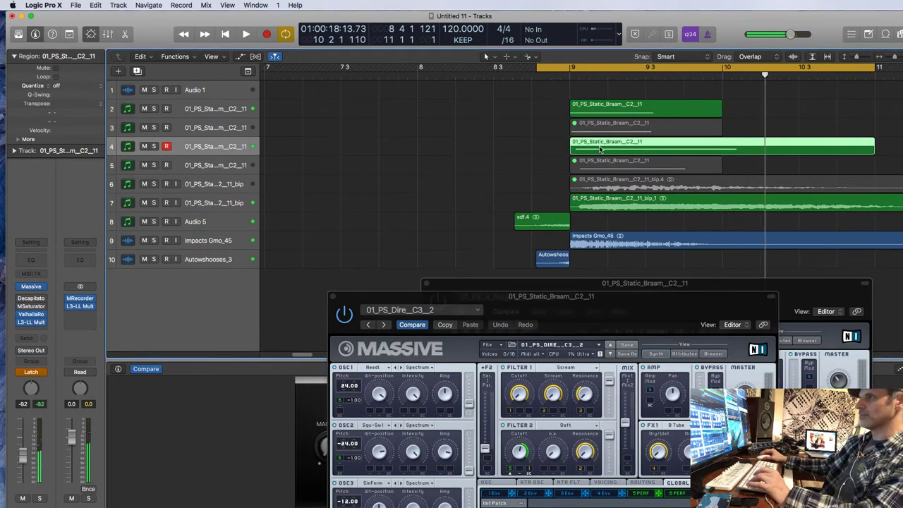
Quantize the new track 4 region to 1/4 Note and listen to it in the mix
key(q)
click(77, 86)
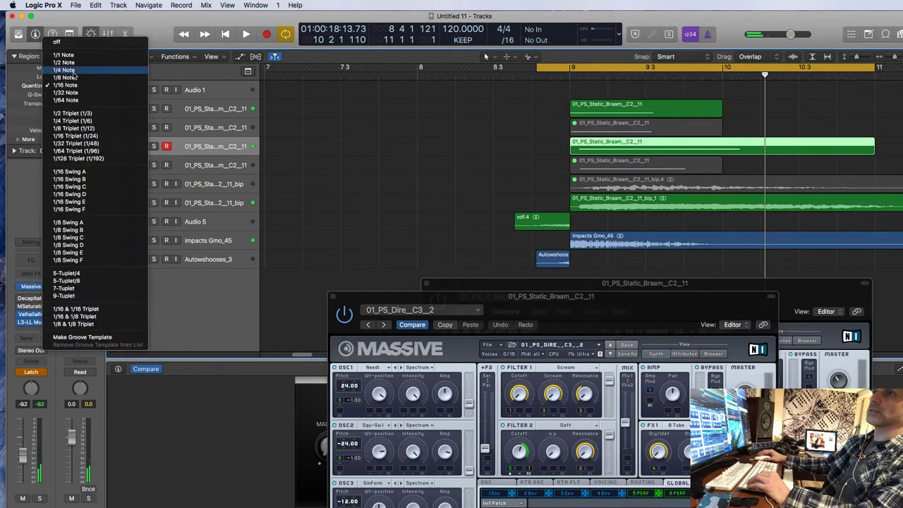
click(73, 72)
key(space)
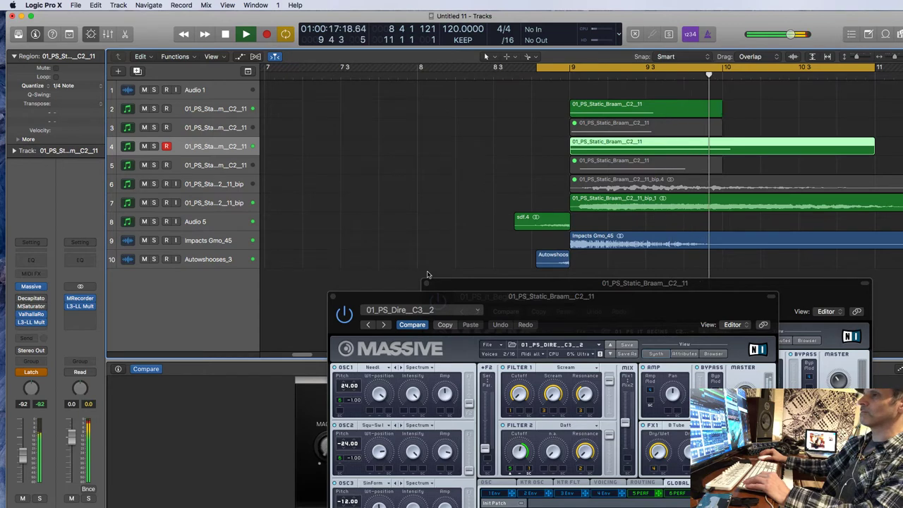
key(space)
Close both Massive windows, then mute the braam region on track 2 and listen to the mix
click(336, 297)
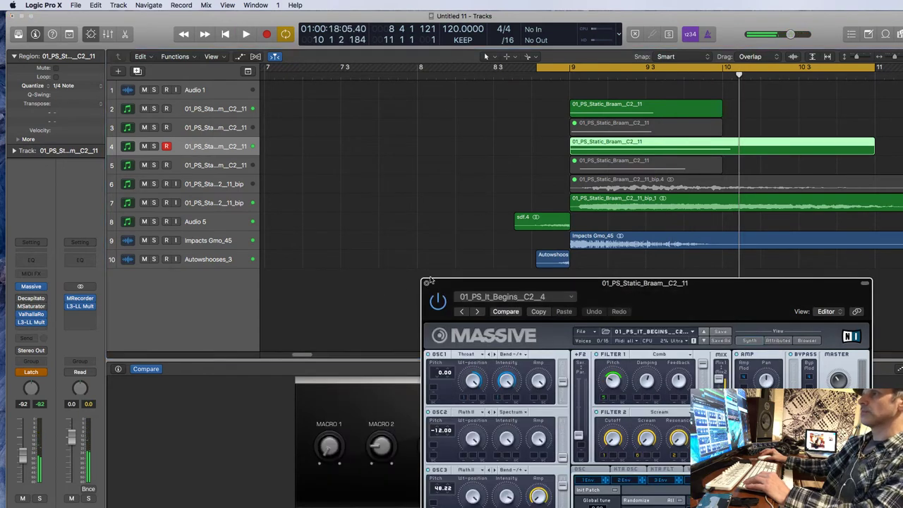
click(426, 283)
click(572, 109)
key(ctrl+m)
key(space)
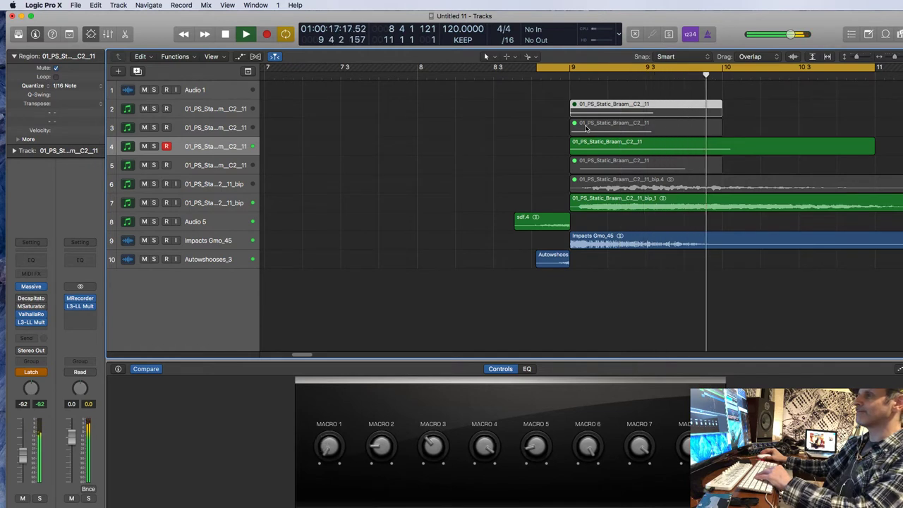
key(space)
key(space)
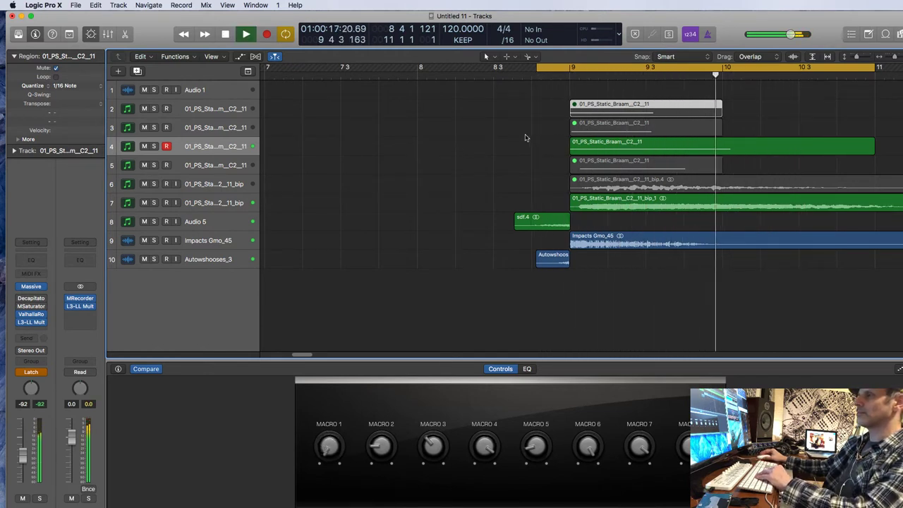
Compare the mix with the braam region on track 3 unmuted and muted, leaving it muted
click(573, 130)
key(space)
key(space)
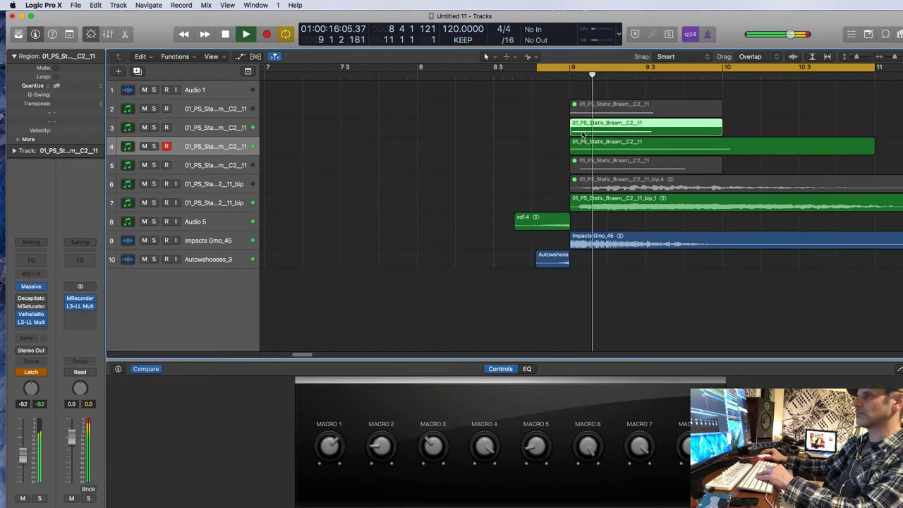
key(space)
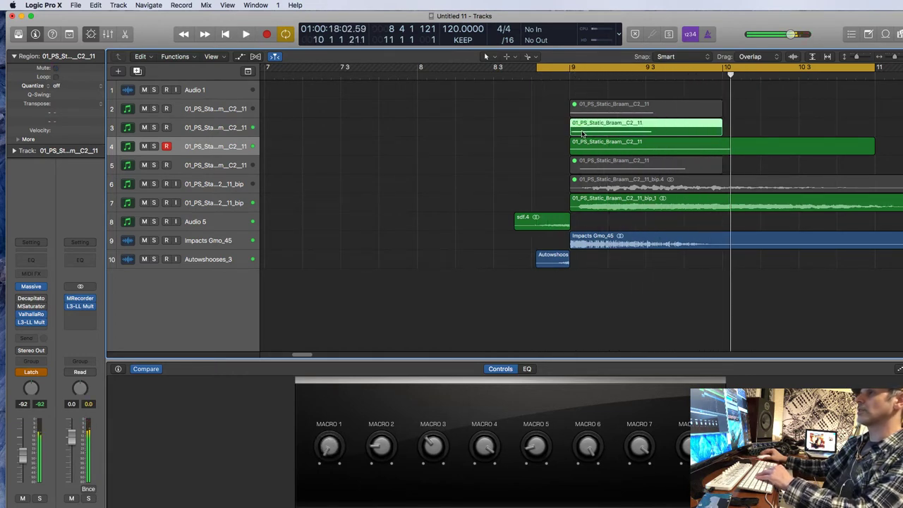
click(622, 128)
key(ctrl+m)
key(space)
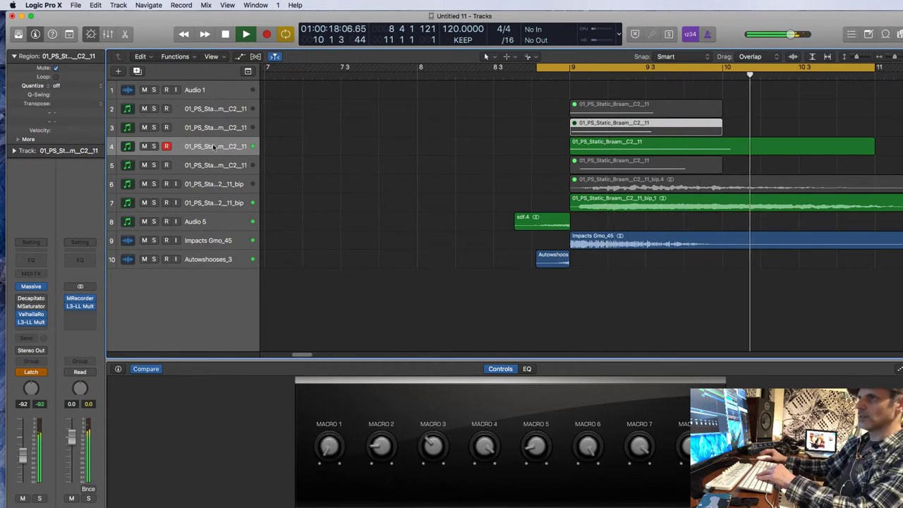
key(space)
Duplicate track 4 with its Massive instrument and effects as a new empty track, and mute the track 4 region
click(184, 141)
key(super+d)
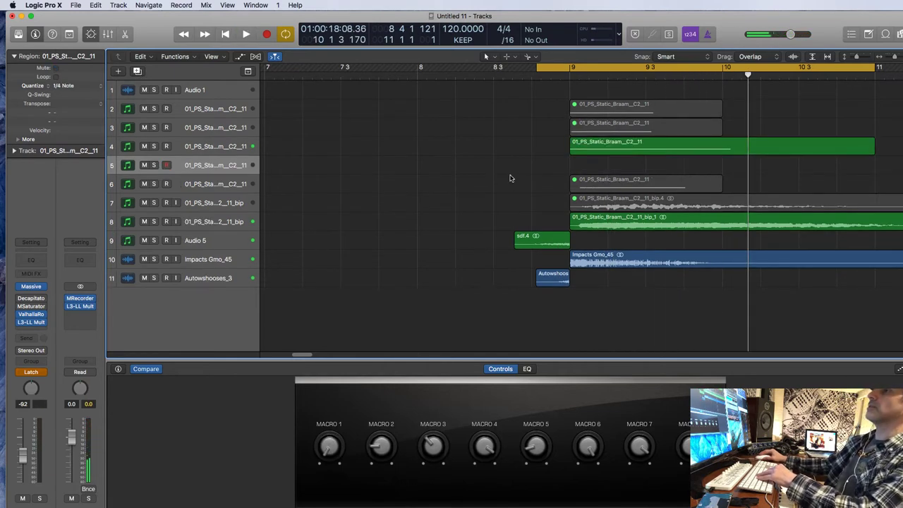
click(601, 147)
key(ctrl+m)
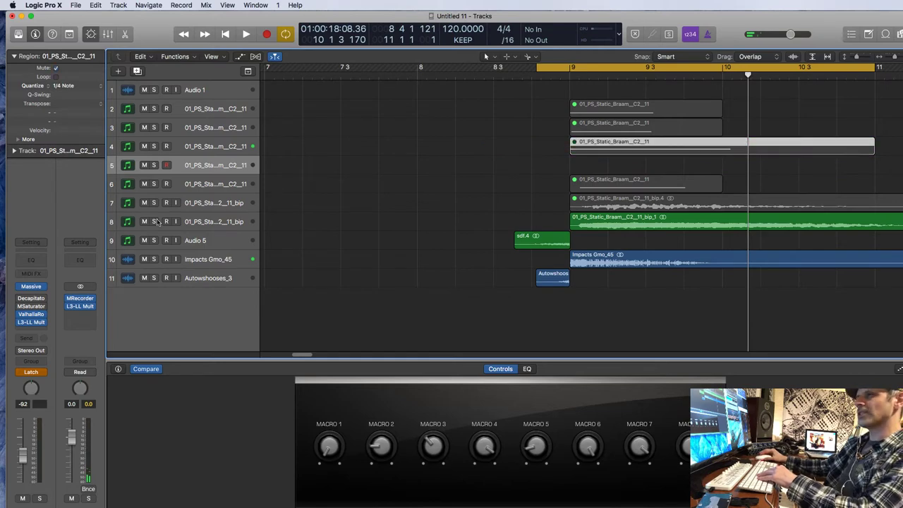
Open the duplicated track 5's Massive and step through the presets from Dire to 01_PS_Mod_Braam, auditioning them
click(31, 287)
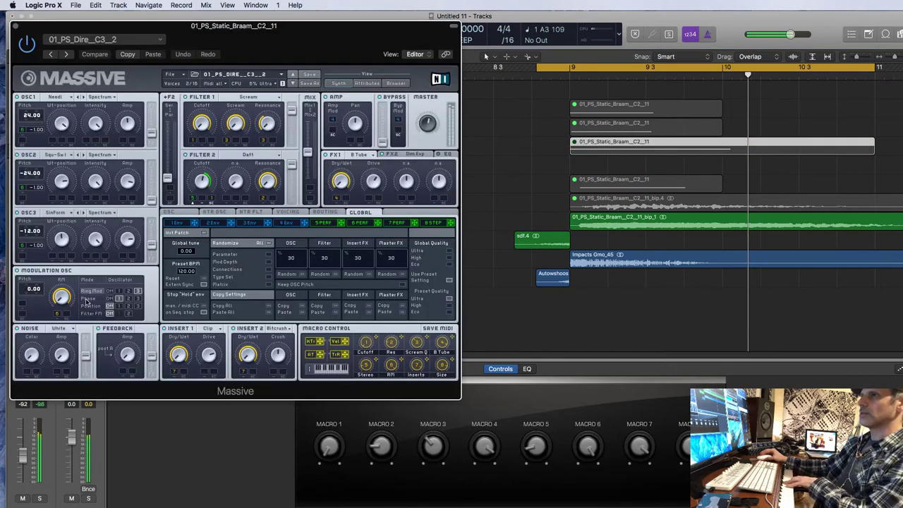
drag(319, 57, 605, 219)
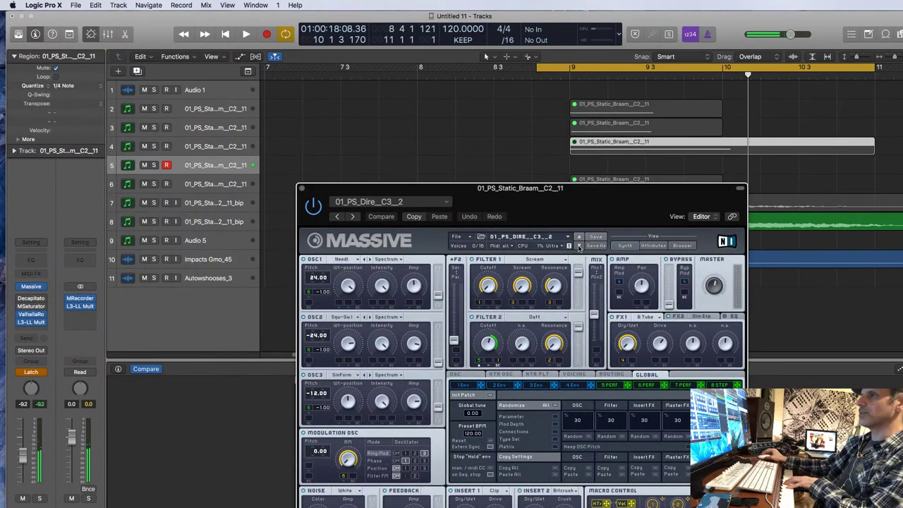
click(579, 246)
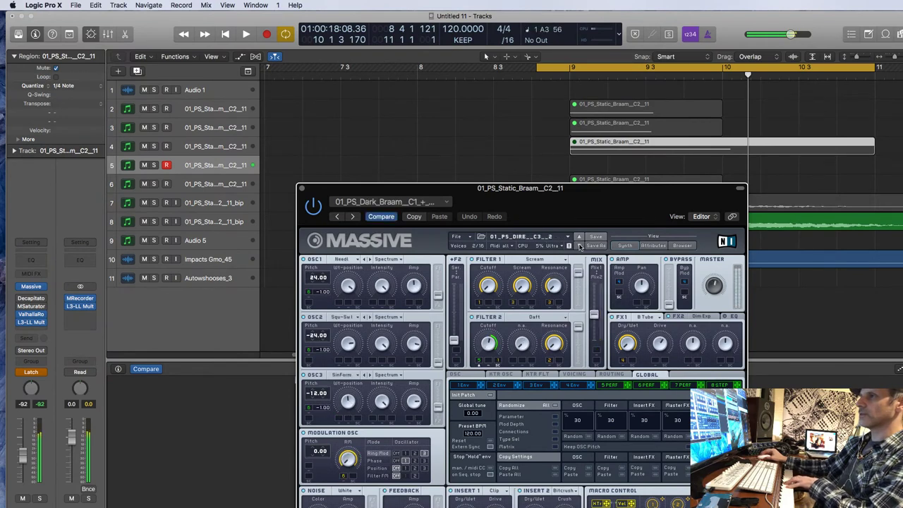
click(580, 247)
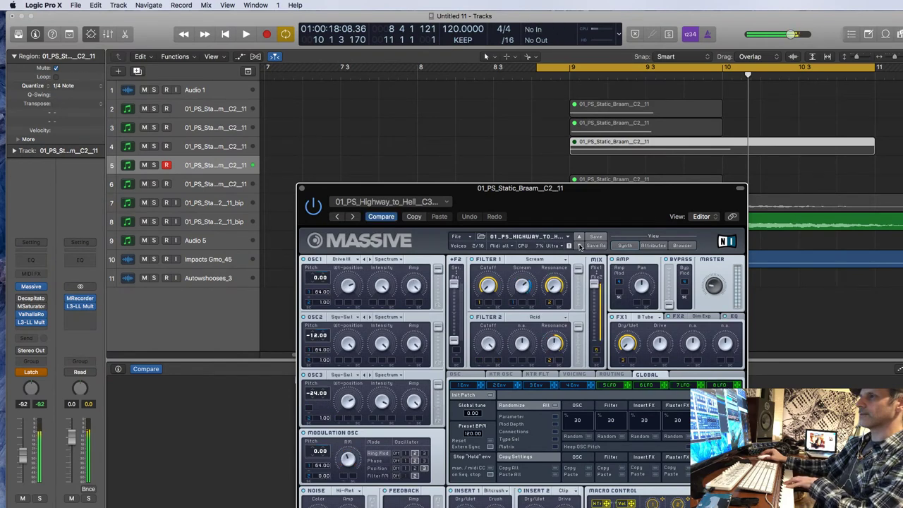
click(580, 246)
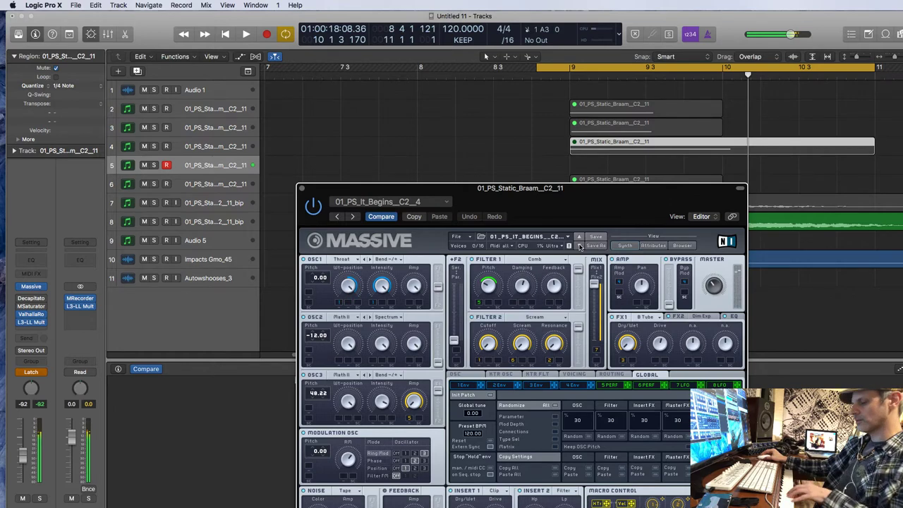
click(580, 246)
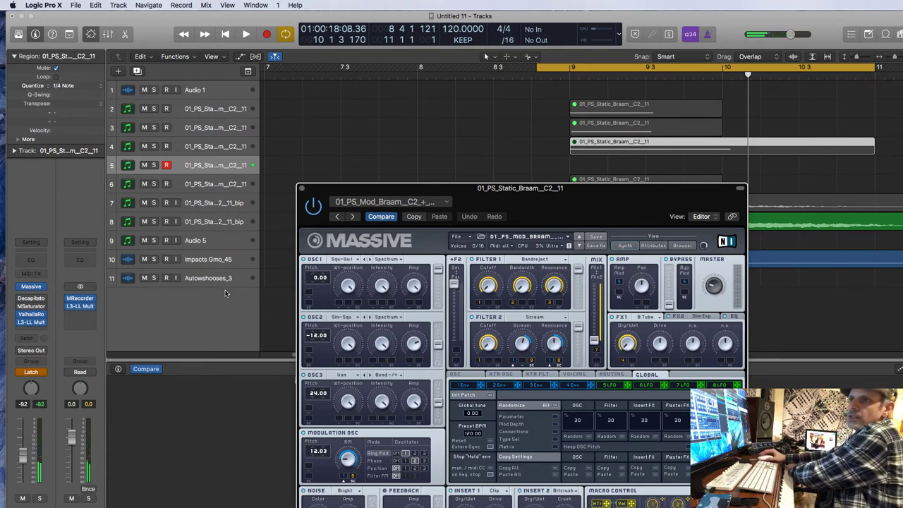
Replace MSaturator on track 5 with CamelPhat, load its LoFi Allstar preset, and close the effect window
click(35, 307)
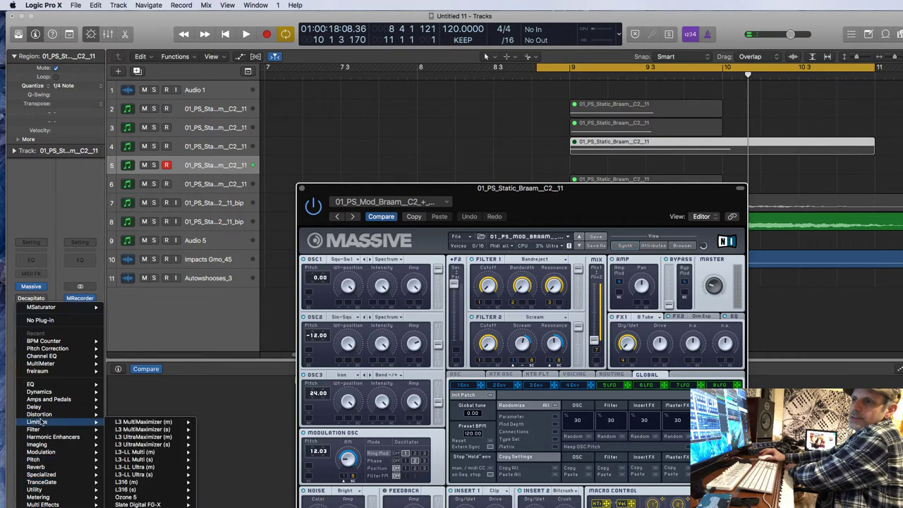
mouse_move(48, 429)
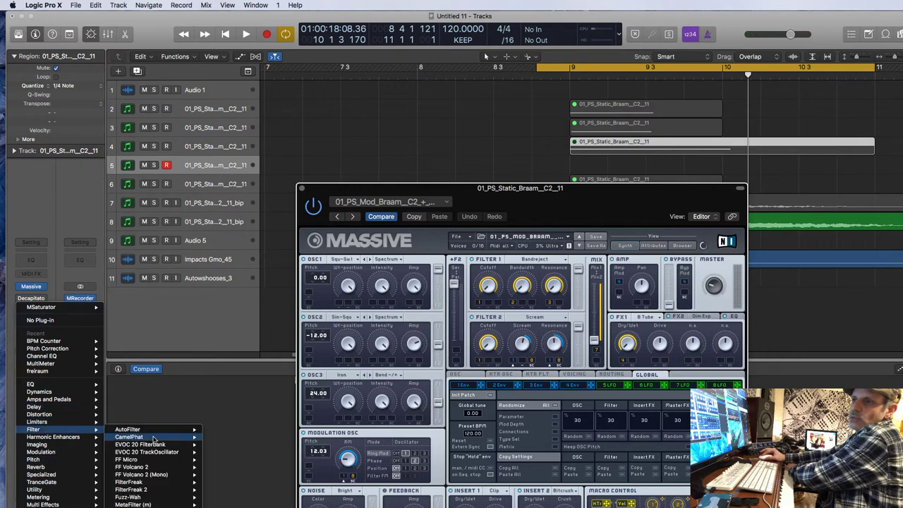
click(153, 438)
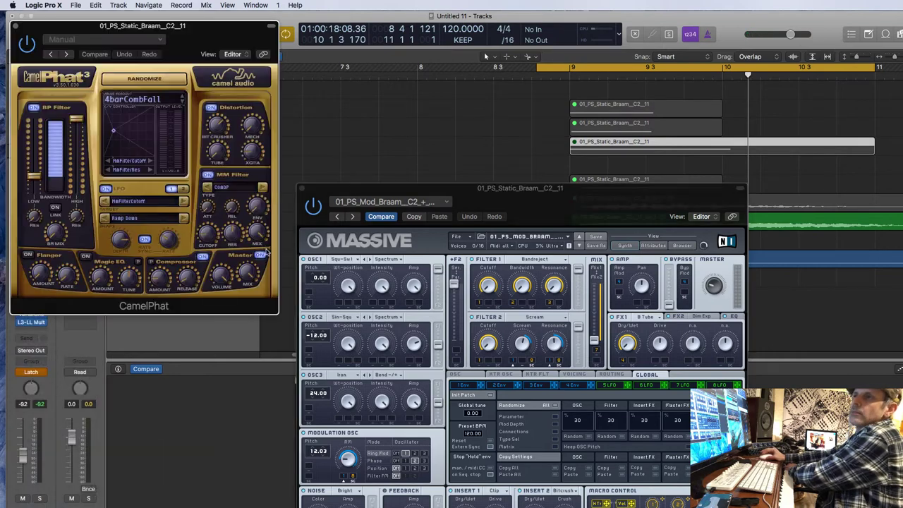
click(86, 40)
key(Return)
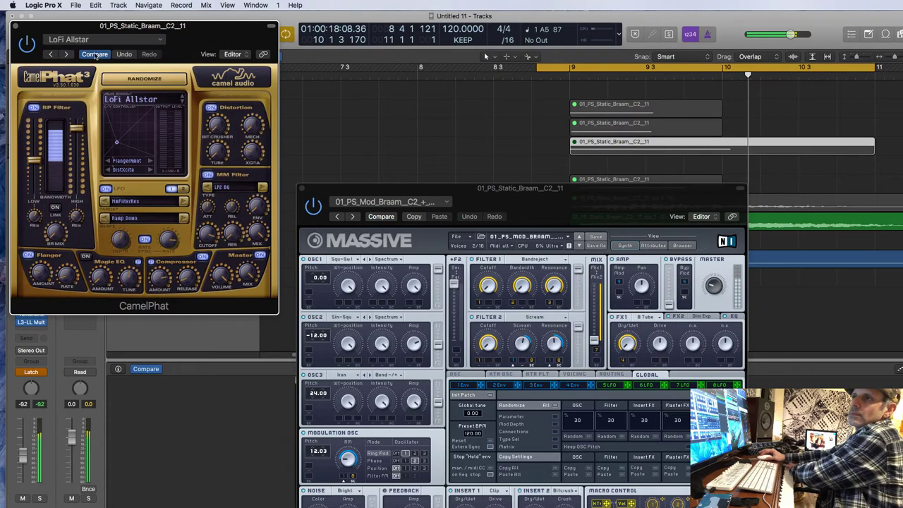
key(super+w)
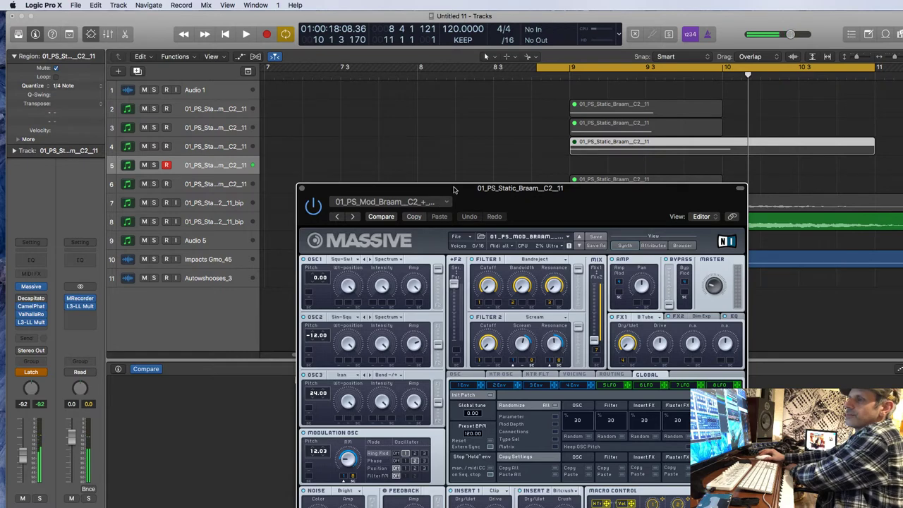
Record a Massive braam layer on track 5 from bar 9 to bar 10, and play back the mix
drag(456, 190, 437, 224)
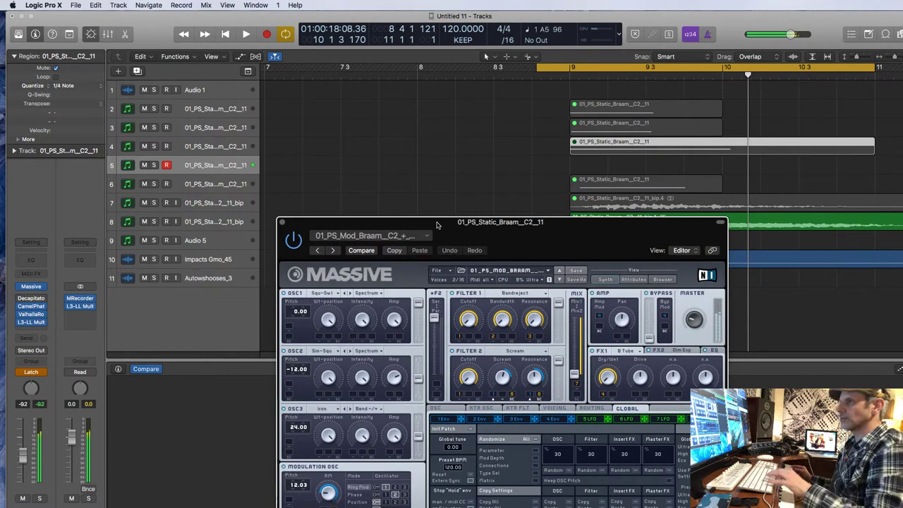
key(space)
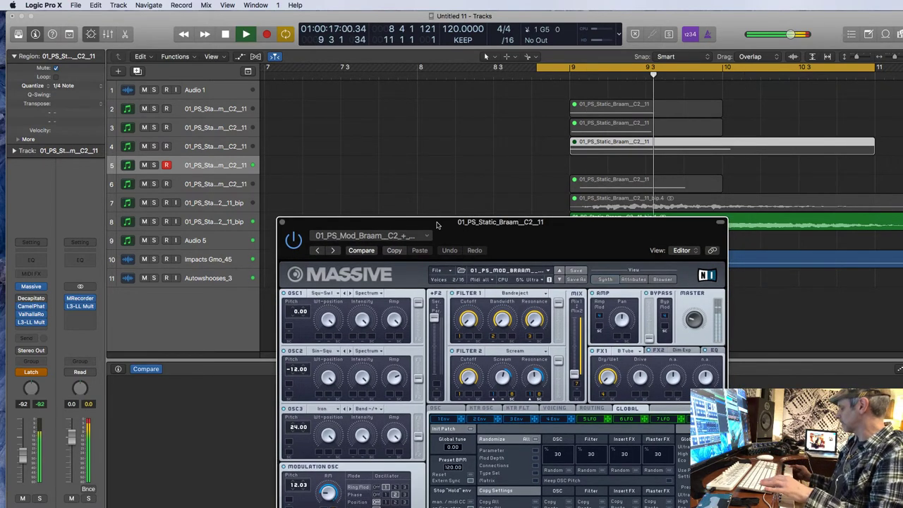
key(space)
key(space)
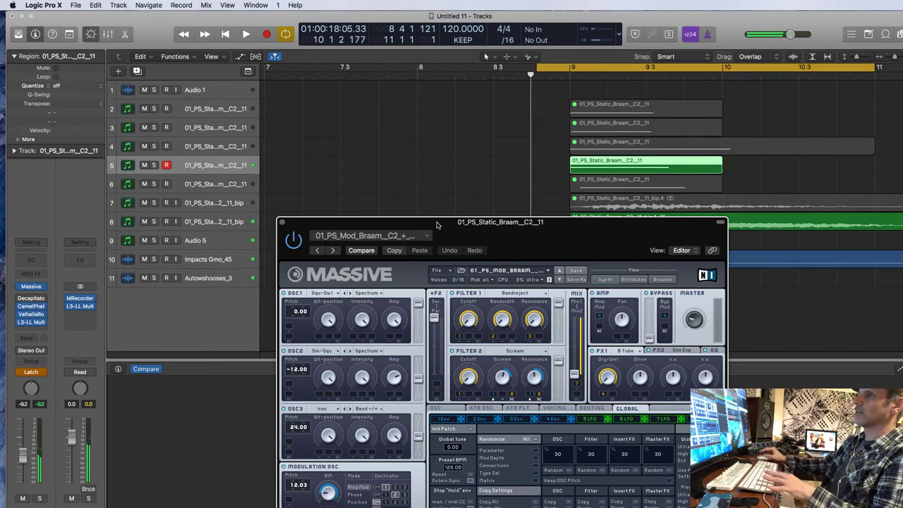
drag(479, 240, 509, 371)
key(space)
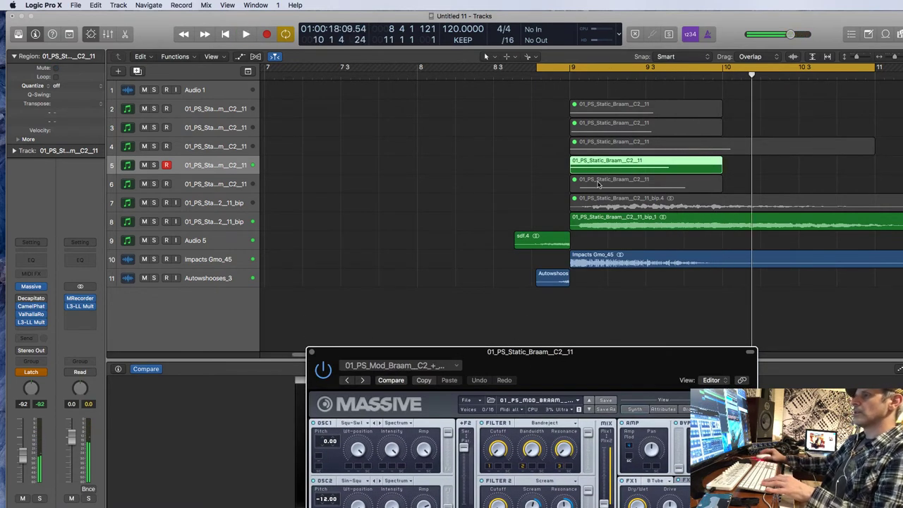
Audition the mix with the braam region on track 3 unmuted, then mute that region again
click(596, 127)
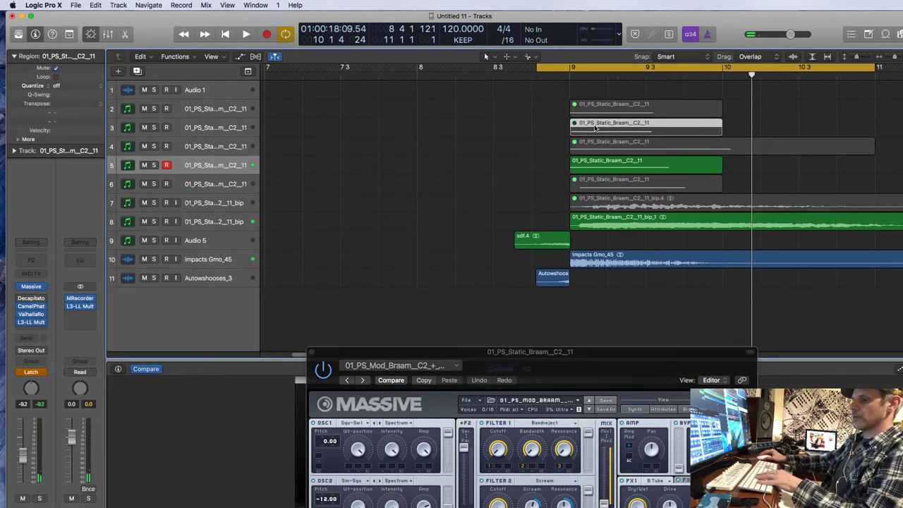
key(ctrl+m)
key(space)
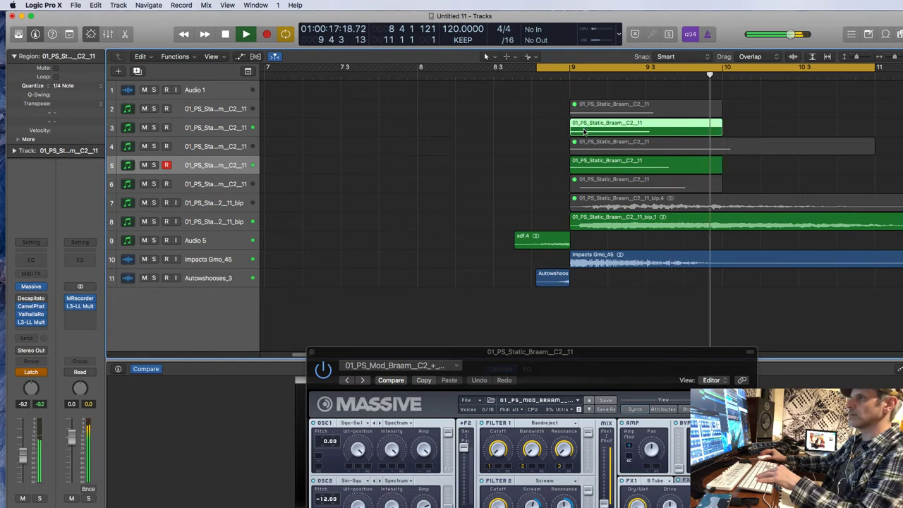
key(space)
key(ctrl+m)
Unmute the braam region on track 2 and listen to it repeatedly against the new track 5 layer
click(584, 111)
key(ctrl+m)
key(space)
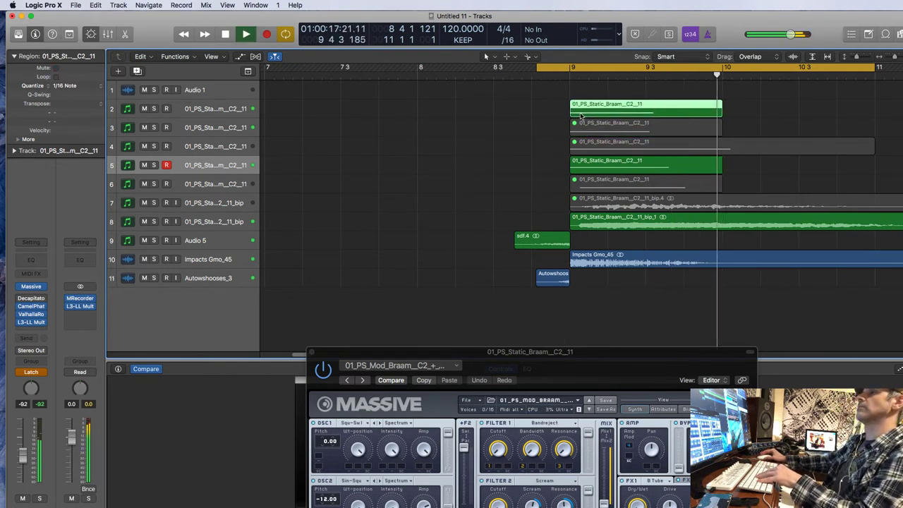
key(space)
key(space)
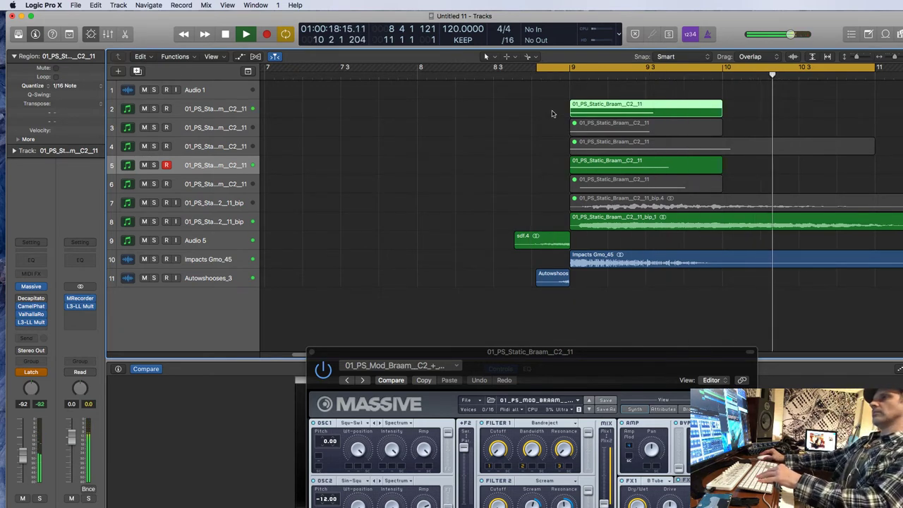
key(space)
key(space)
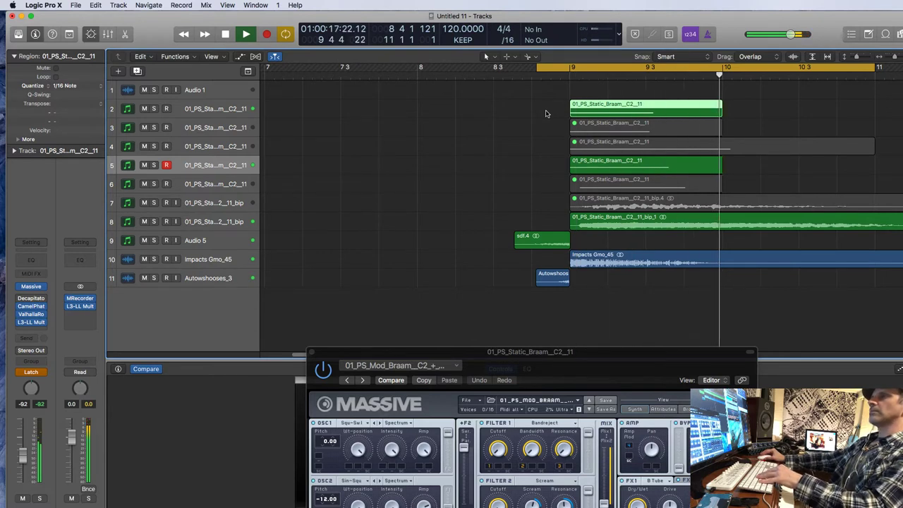
key(space)
click(543, 114)
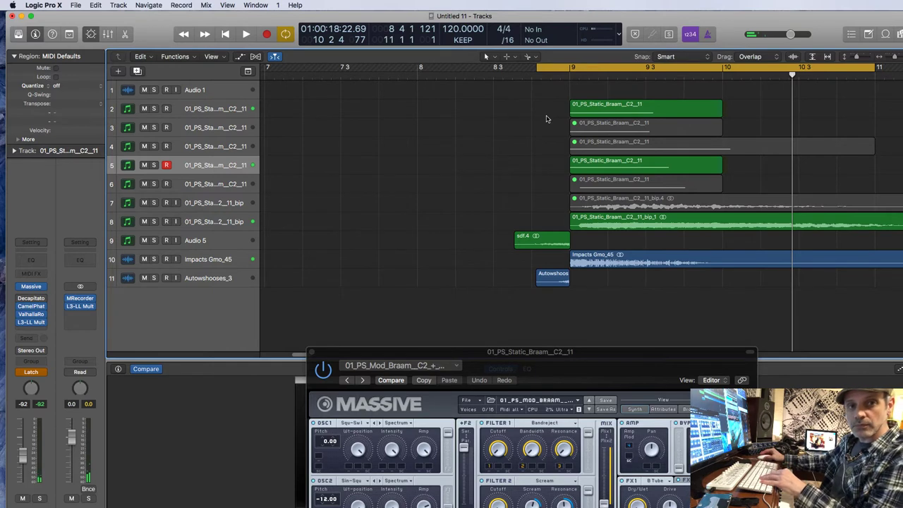
key(space)
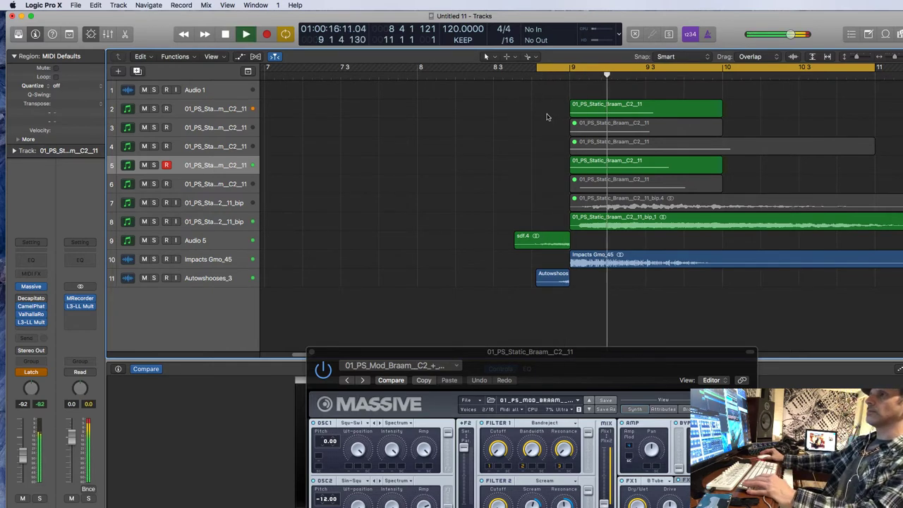
key(space)
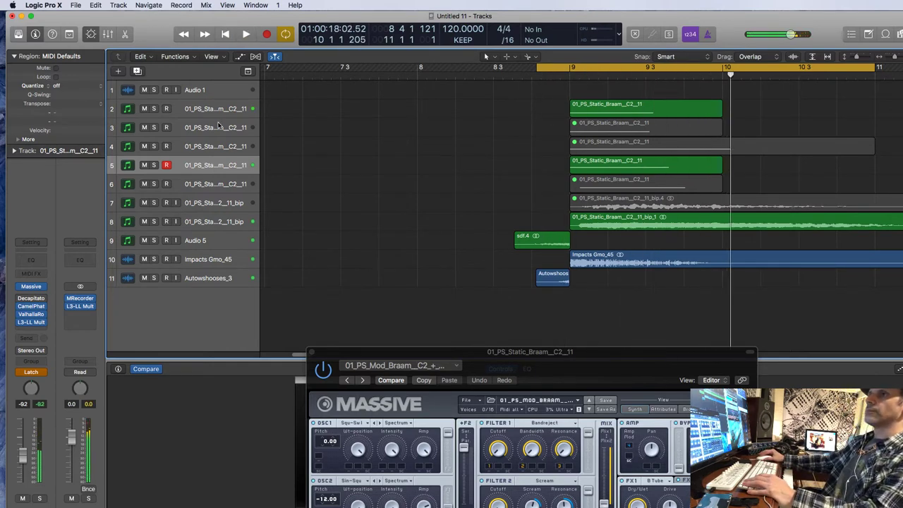
Duplicate track 6 with its Massive instrument as a new empty track 7, and bypass the duplicate's four effects
click(219, 127)
click(208, 169)
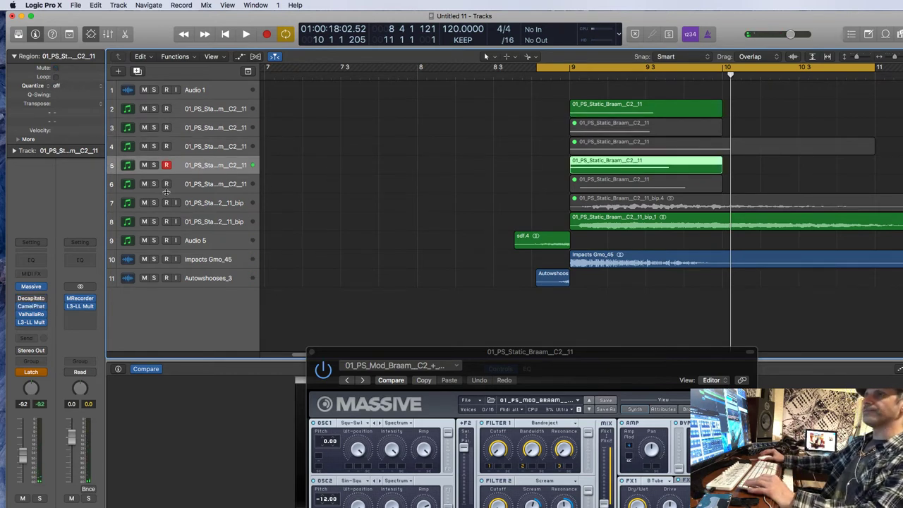
click(205, 184)
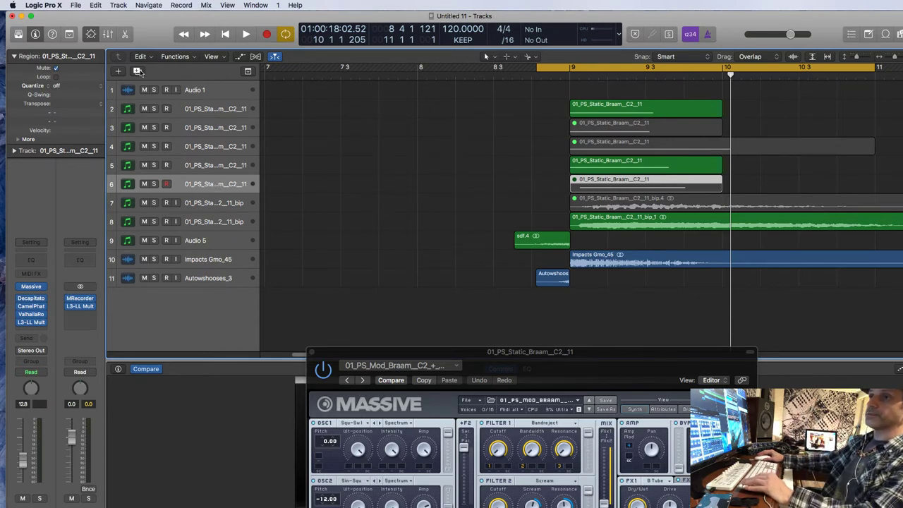
key(super+d)
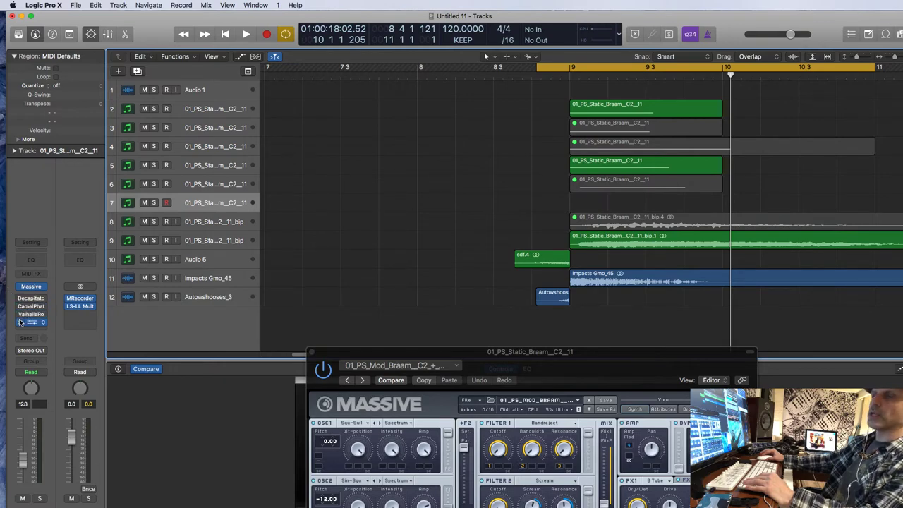
Load 02_PS_Downtown_Driveby_18 in track 7's Massive and step back to 02_PS_Alien_Scream__C5__16, auditioning the presets
drag(645, 376, 656, 231)
click(704, 261)
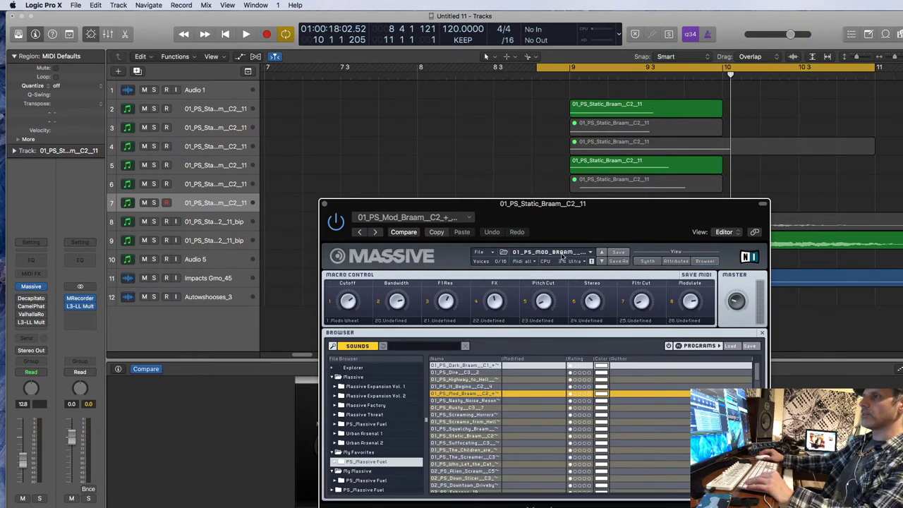
click(643, 261)
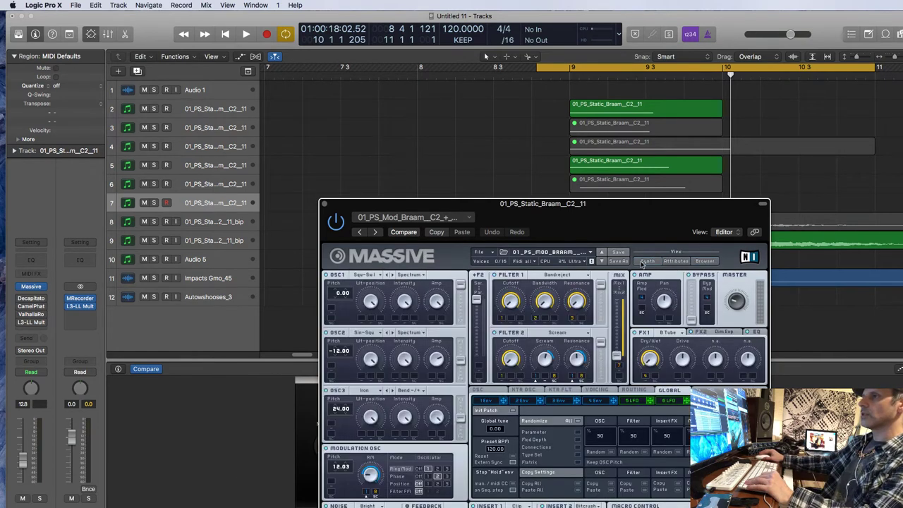
click(557, 253)
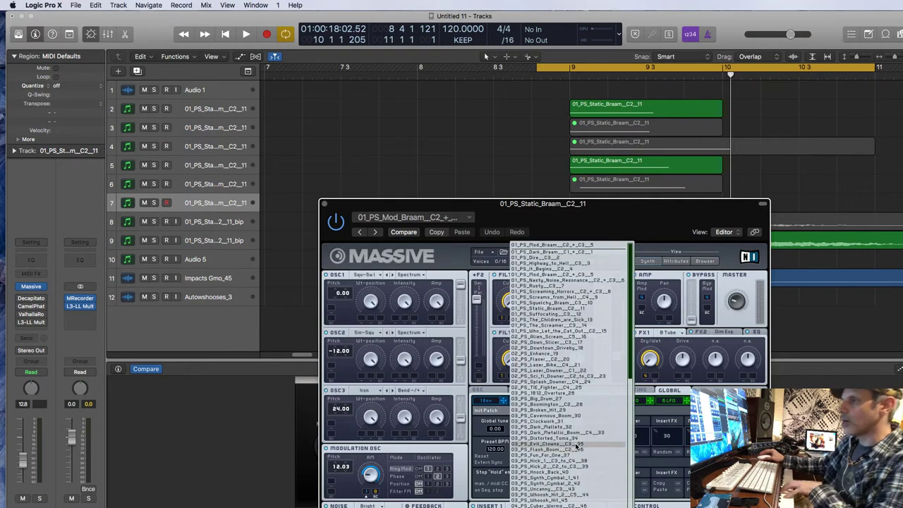
click(569, 349)
click(601, 253)
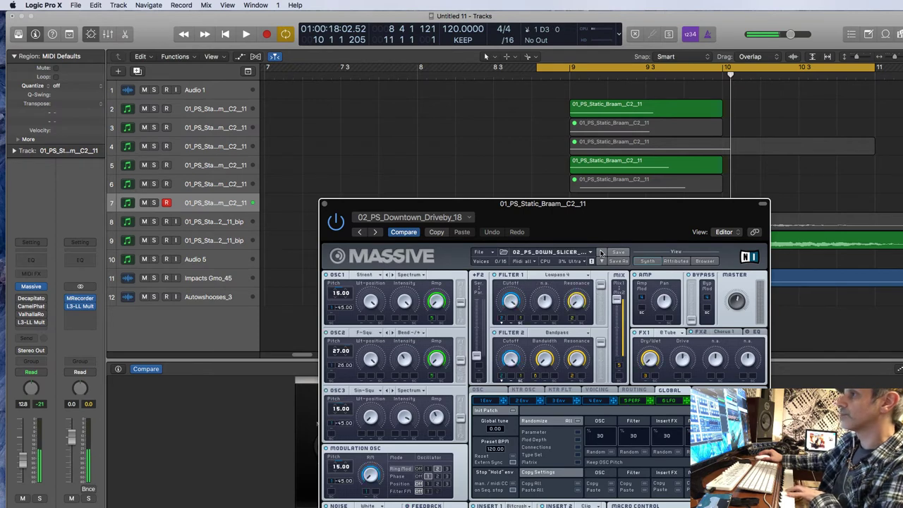
click(600, 253)
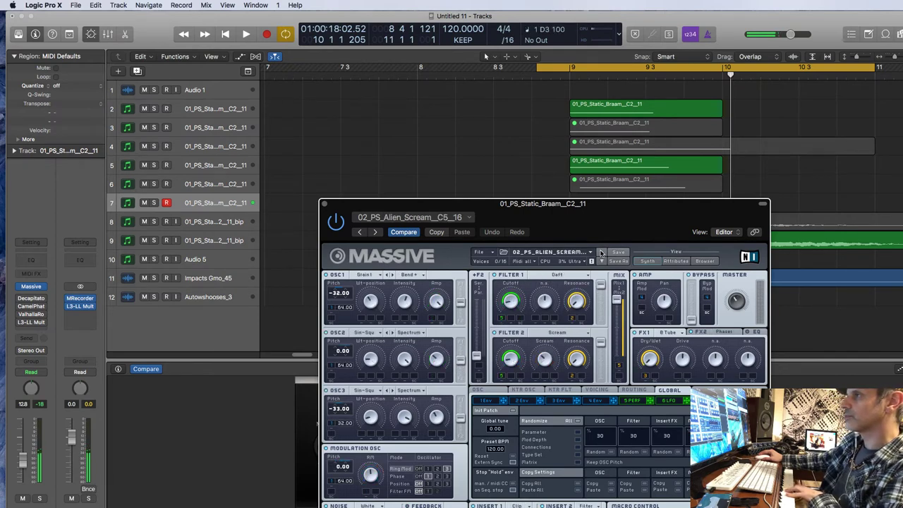
Raise track 7's volume to 2.5 dB and audition the Massive presets forward to 02_PS_Downtown_Driveby_18
drag(23, 436, 26, 414)
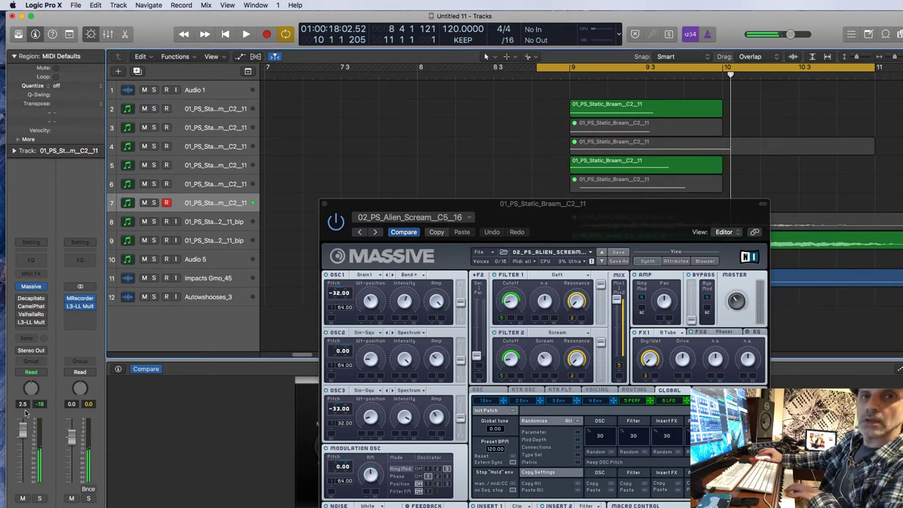
click(601, 261)
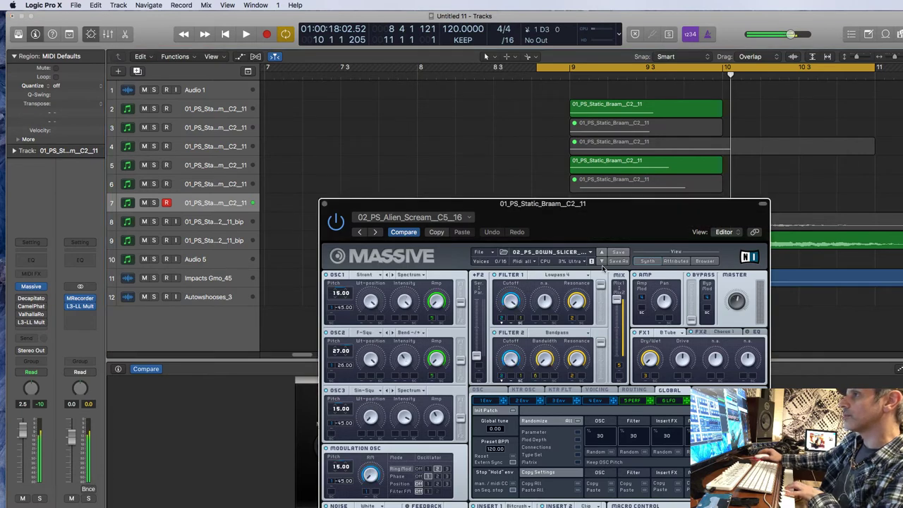
click(601, 260)
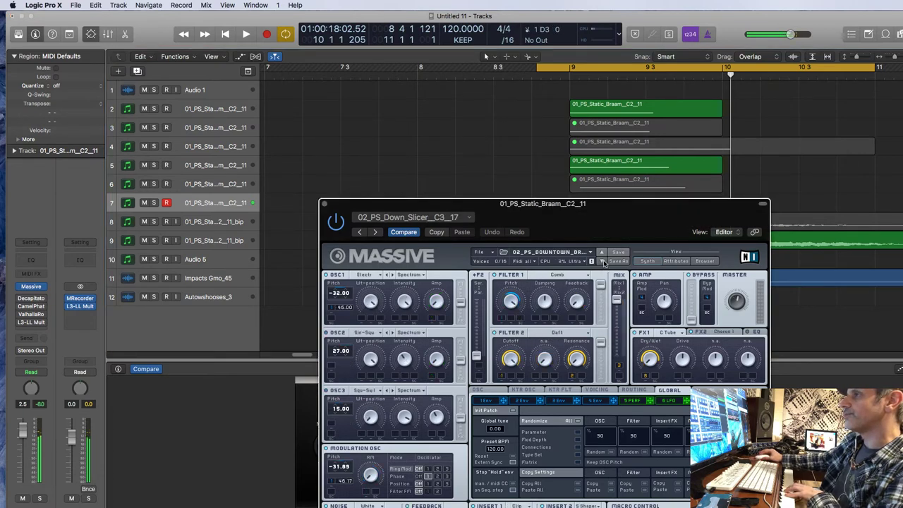
Load the 02_PS_Enhance_19 preset and step forward to 02_PS_Sci_fi_Downer, auditioning each Massive sound
click(568, 252)
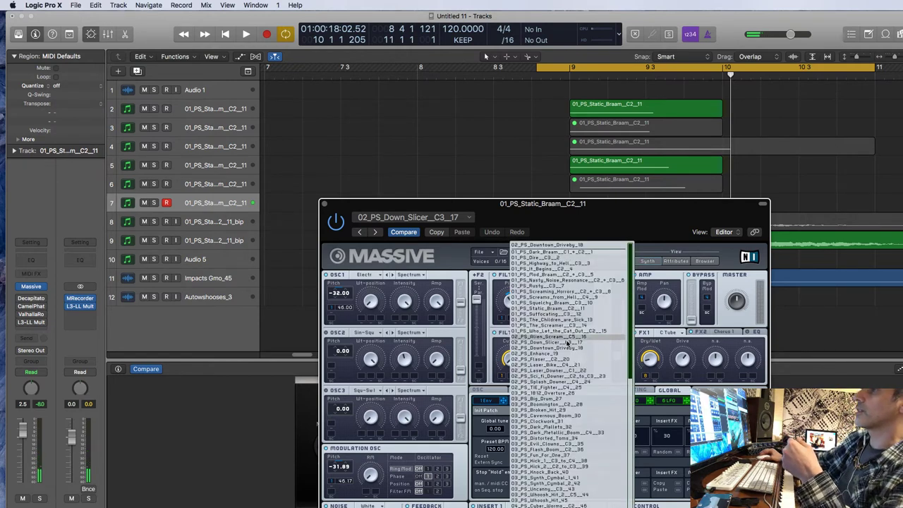
click(562, 357)
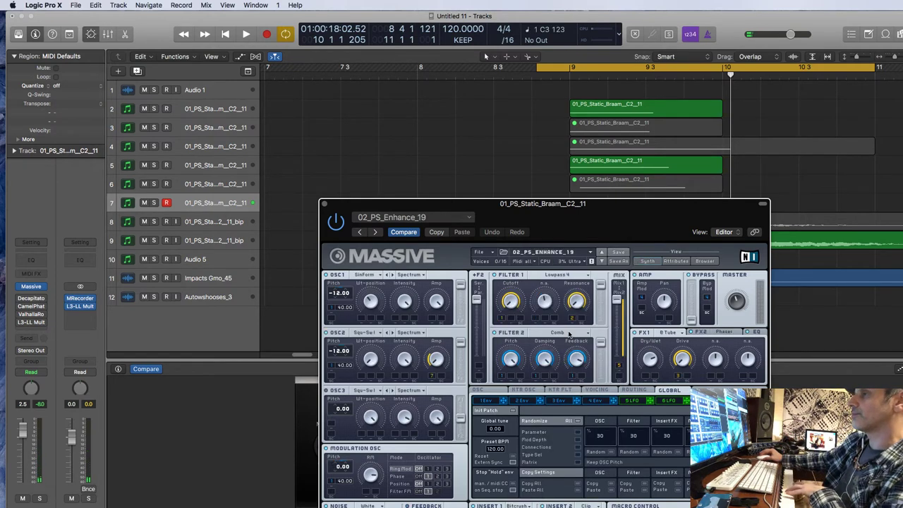
click(602, 261)
click(601, 261)
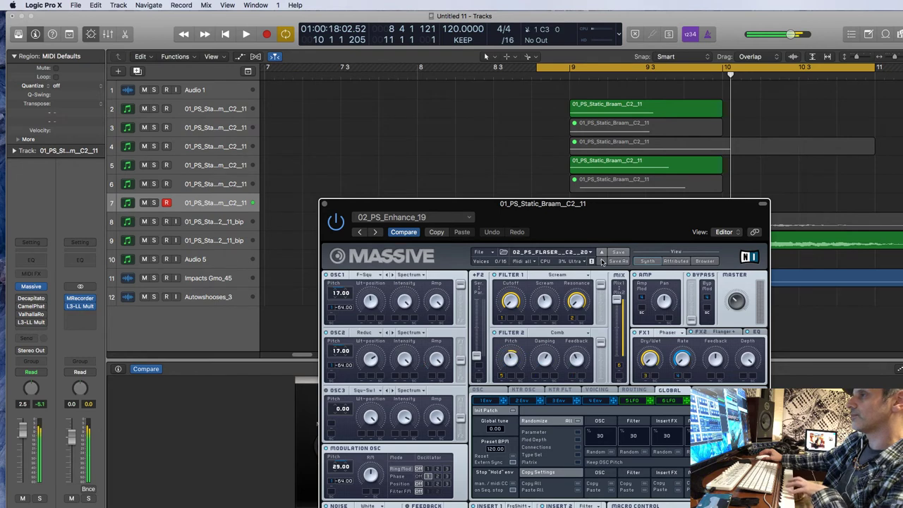
click(602, 261)
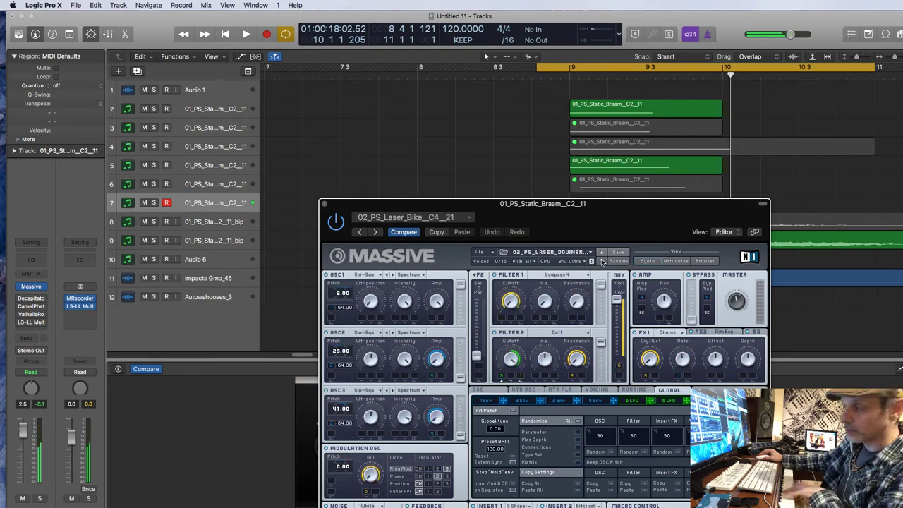
Load the 06_PS_Lift_Off_113 preset in track 7's Massive and compare it with 06_PS_Haunted__C5__112
click(557, 253)
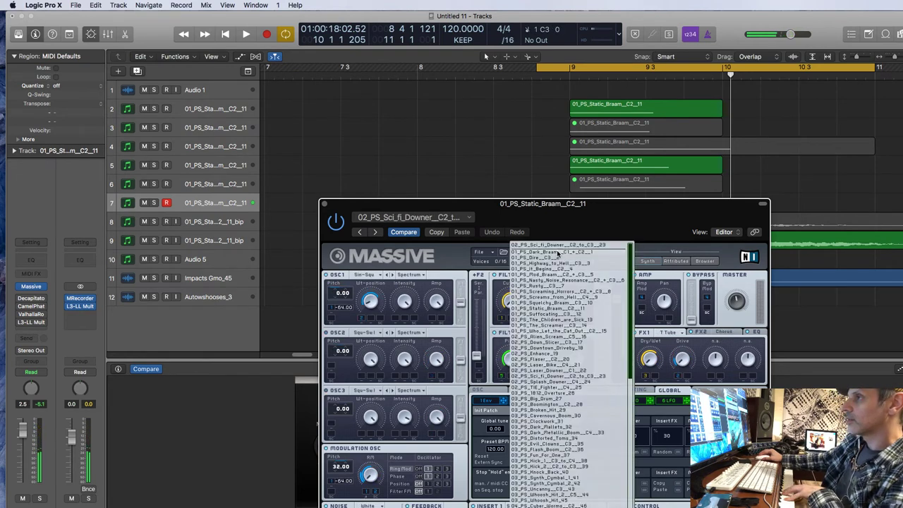
scroll(576, 412, down, 5)
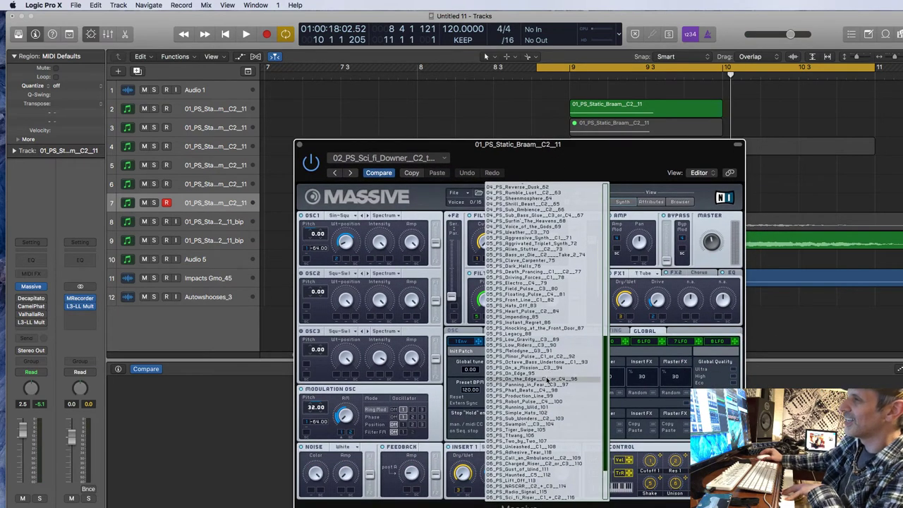
scroll(545, 381, down, 2)
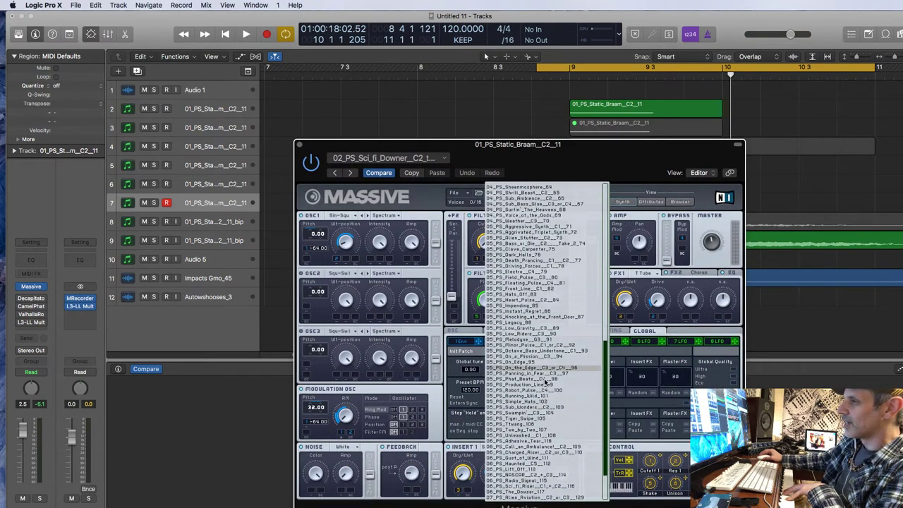
click(536, 469)
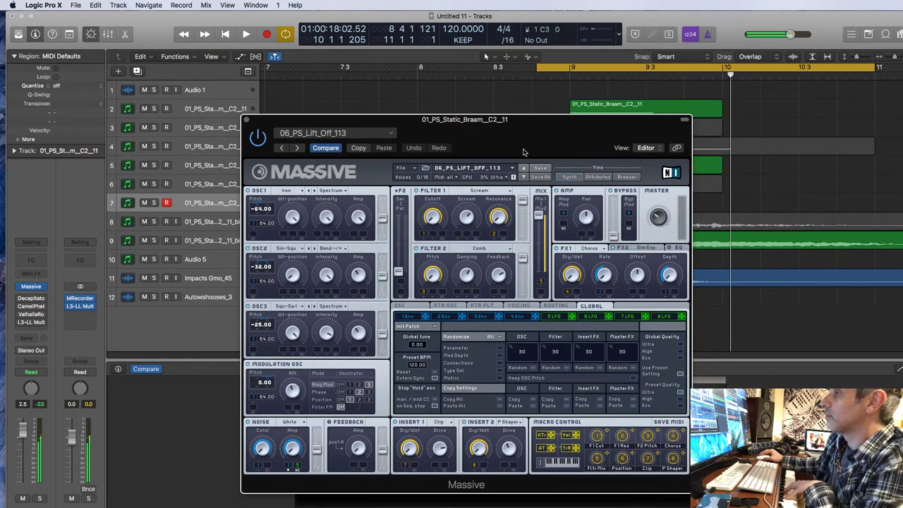
drag(519, 132, 529, 130)
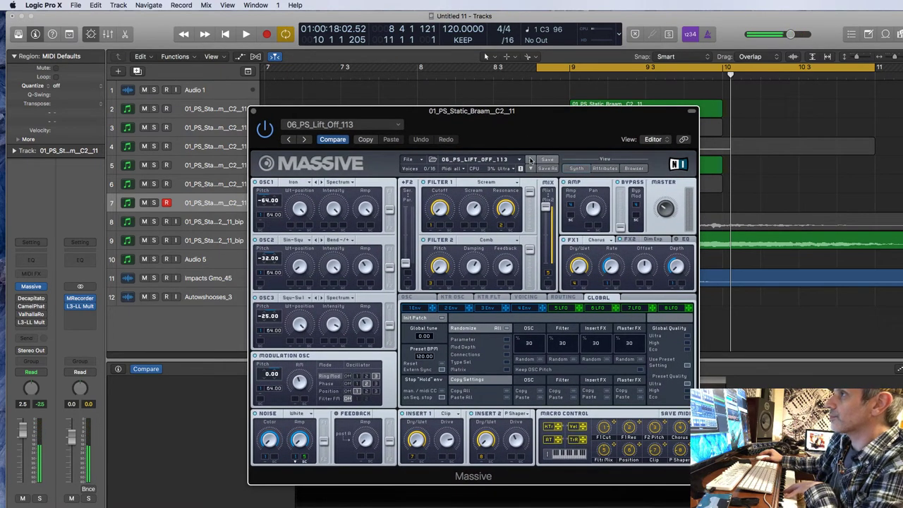
click(530, 161)
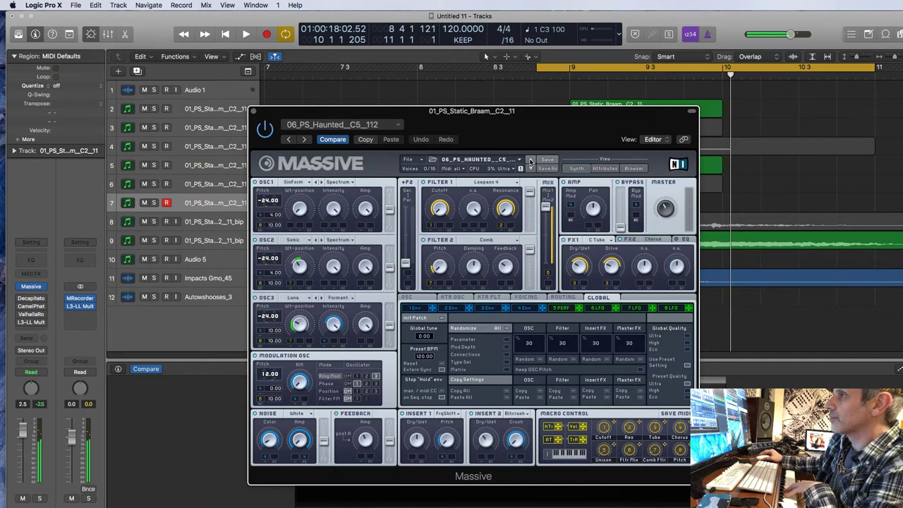
click(531, 168)
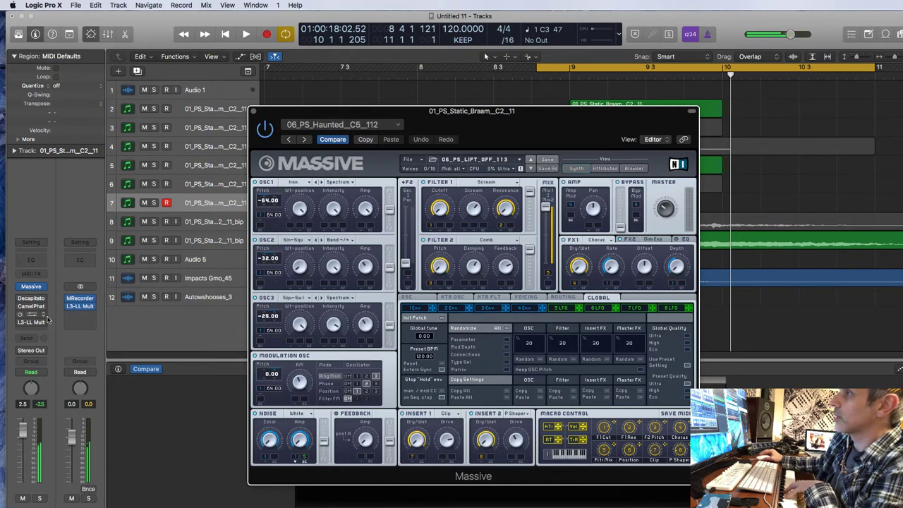
click(257, 111)
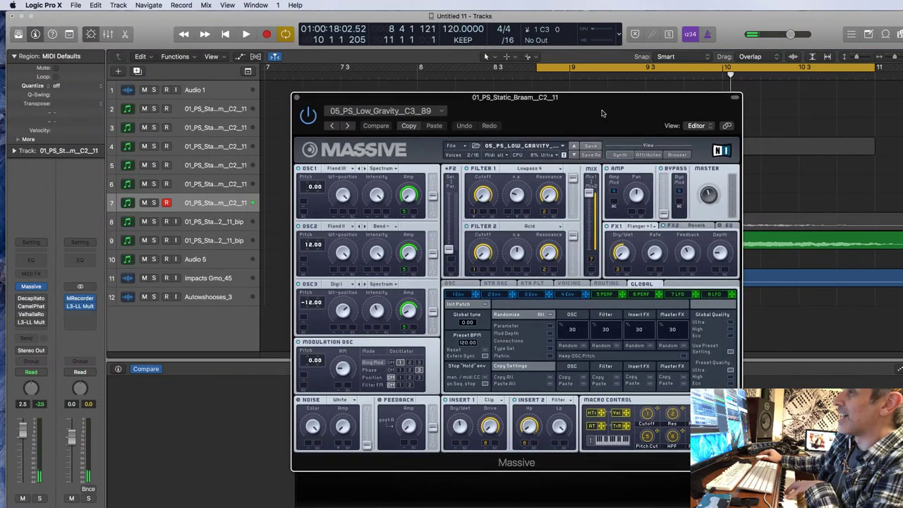
Load the 02_PS_Down_Slicer__C3__17 preset in Massive and lower track 7's volume to -3.1 dB
click(538, 146)
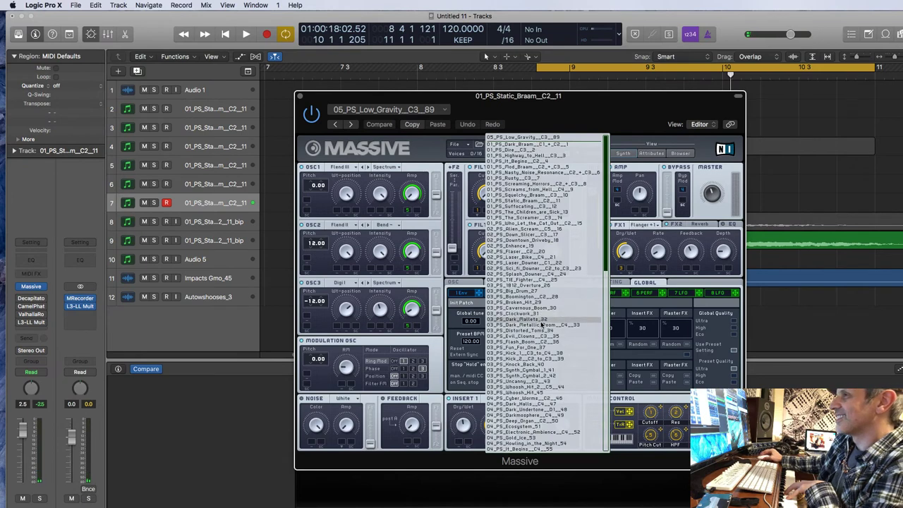
click(540, 235)
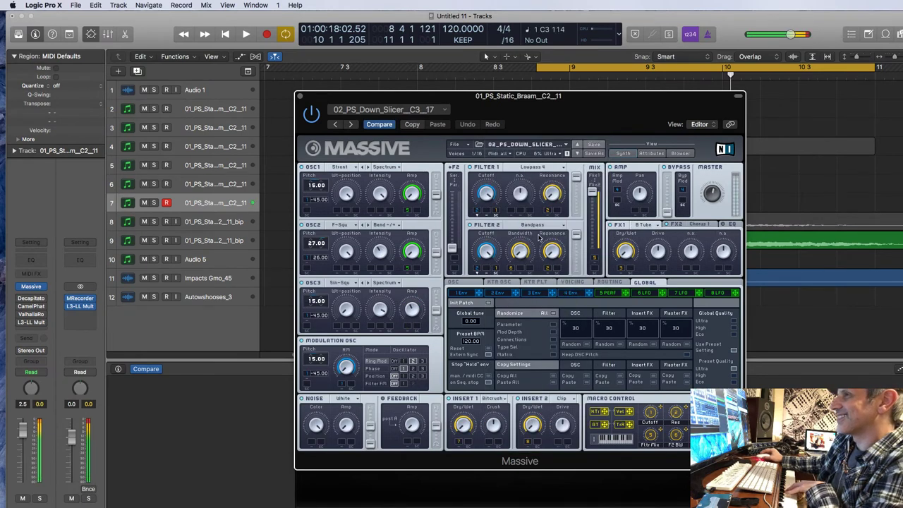
drag(26, 437, 26, 452)
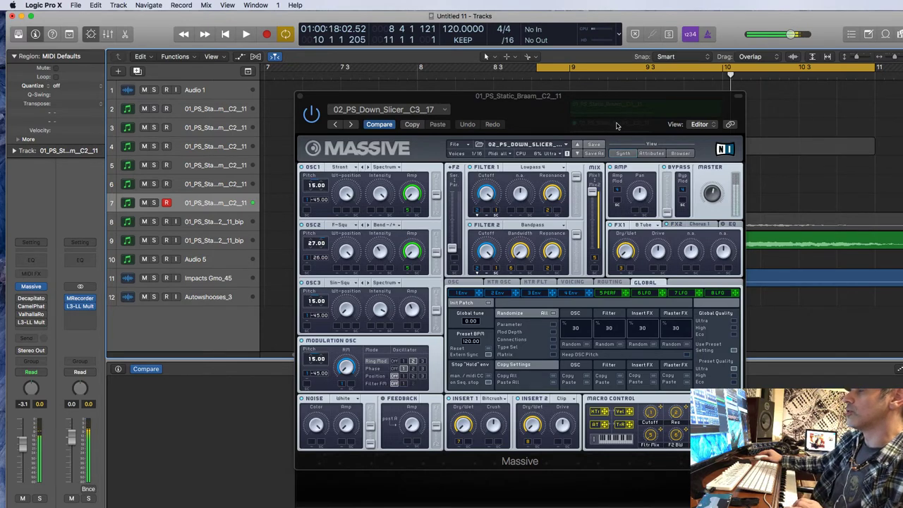
Set the cycle range in the empty area past the regions, from bar 14 to about 16 2 2
drag(494, 95, 499, 287)
scroll(567, 170, right, 5)
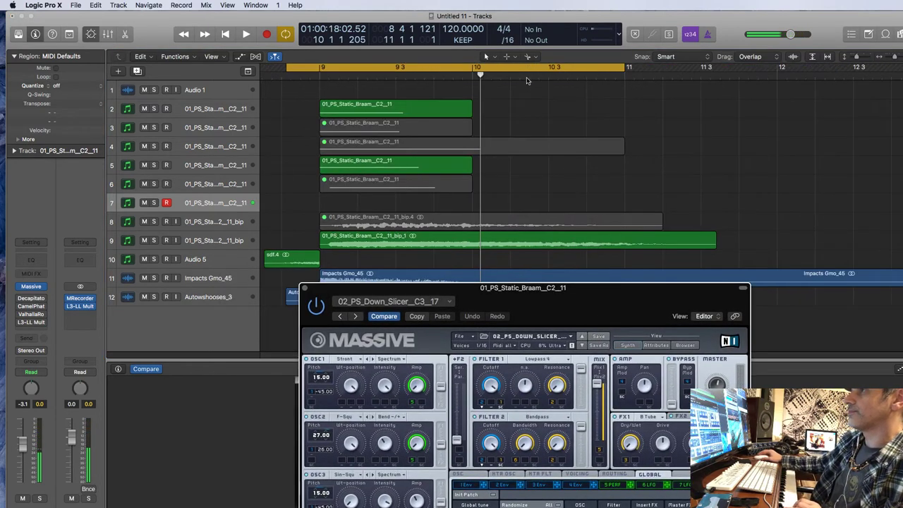
key(c)
scroll(555, 99, right, 8)
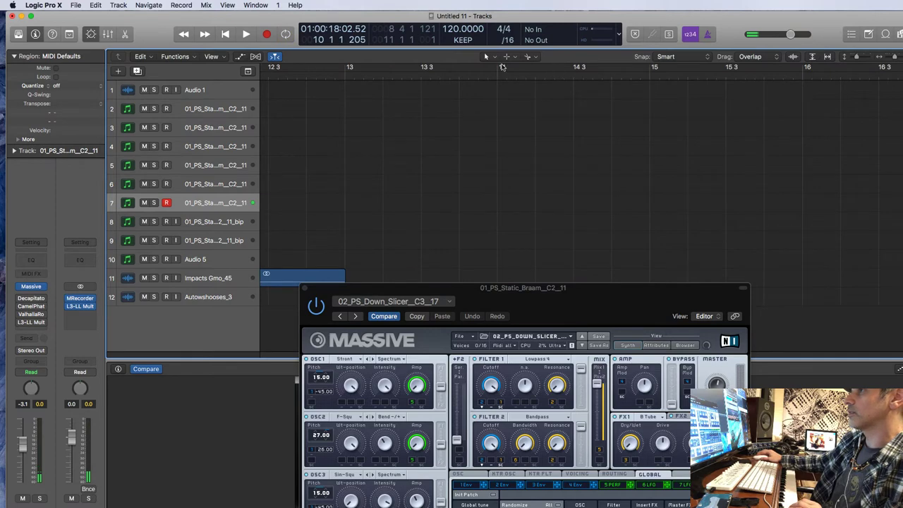
drag(501, 67, 849, 68)
drag(618, 309, 573, 142)
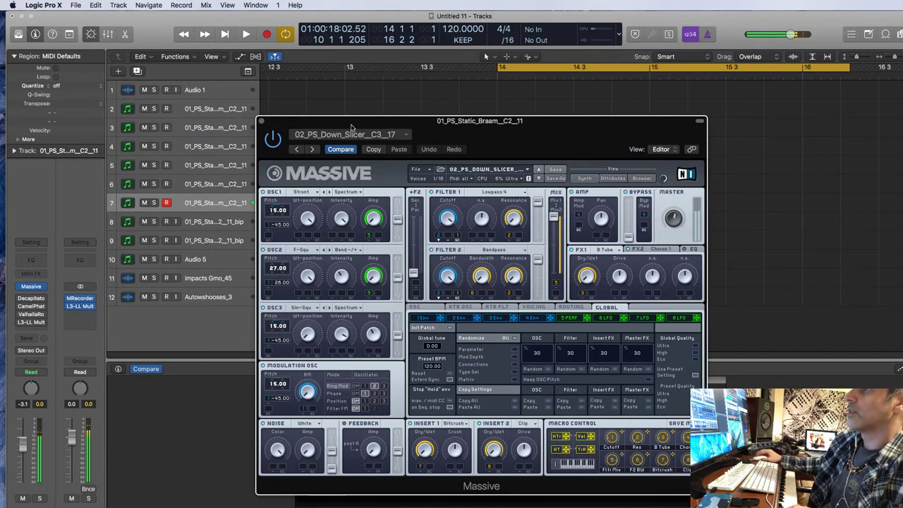
Step oscillator 1's wavetable forward through Crush and Vulgar to Classic, auditioning each
click(328, 193)
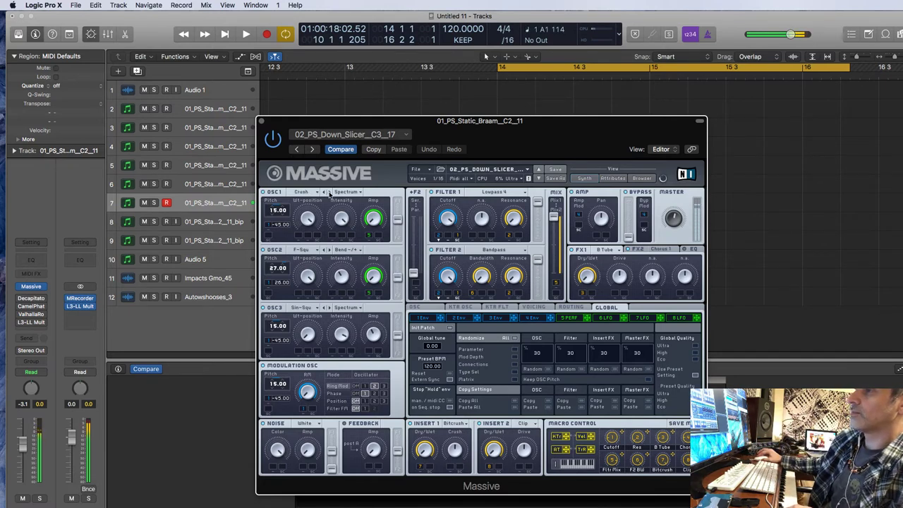
click(329, 193)
click(329, 193)
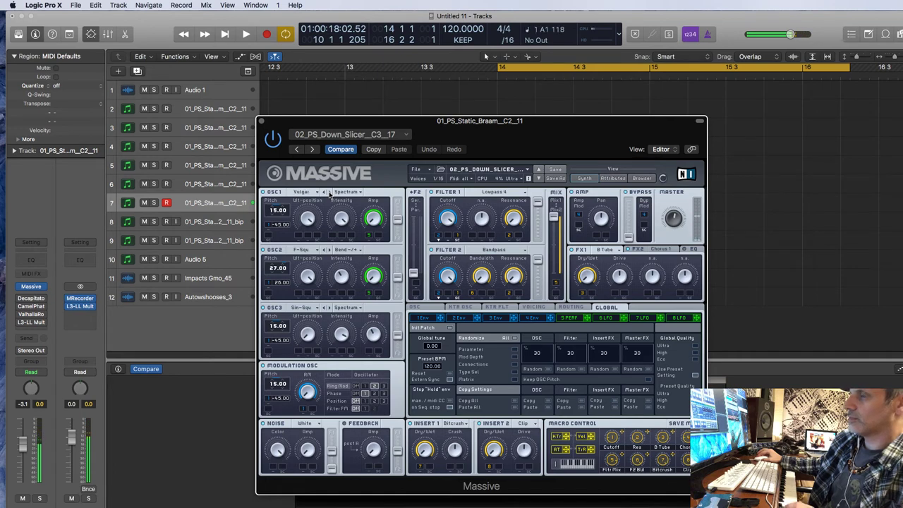
click(329, 193)
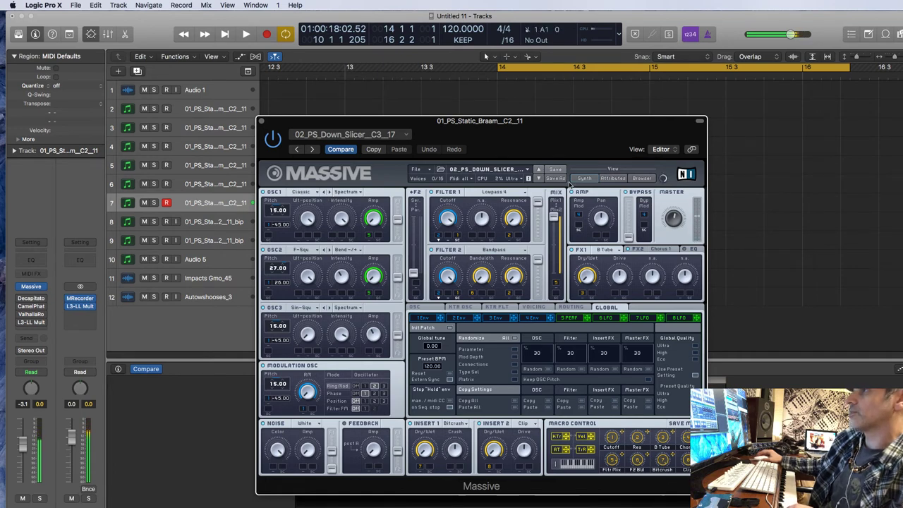
Load the 02_PS_Downtown_Driveby_18 preset in track 7's Massive and reposition the plug-in window
click(539, 180)
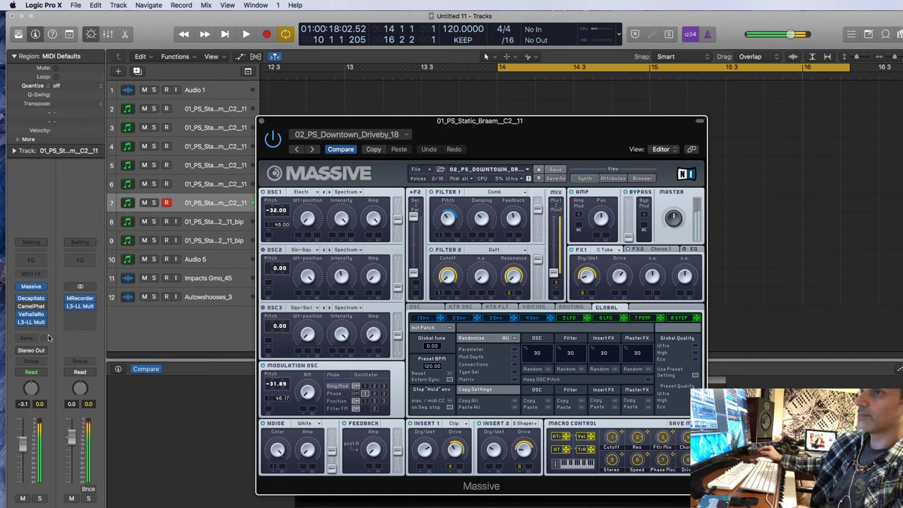
drag(515, 131, 569, 117)
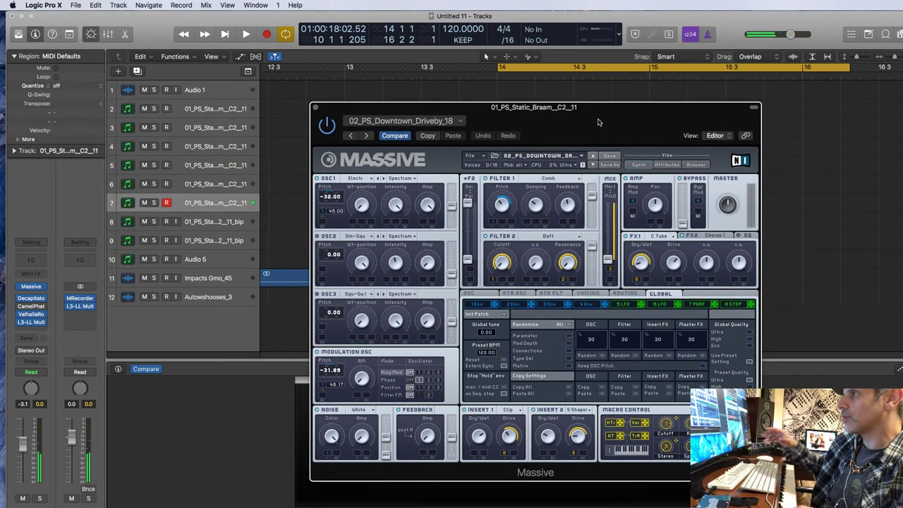
drag(598, 122, 605, 94)
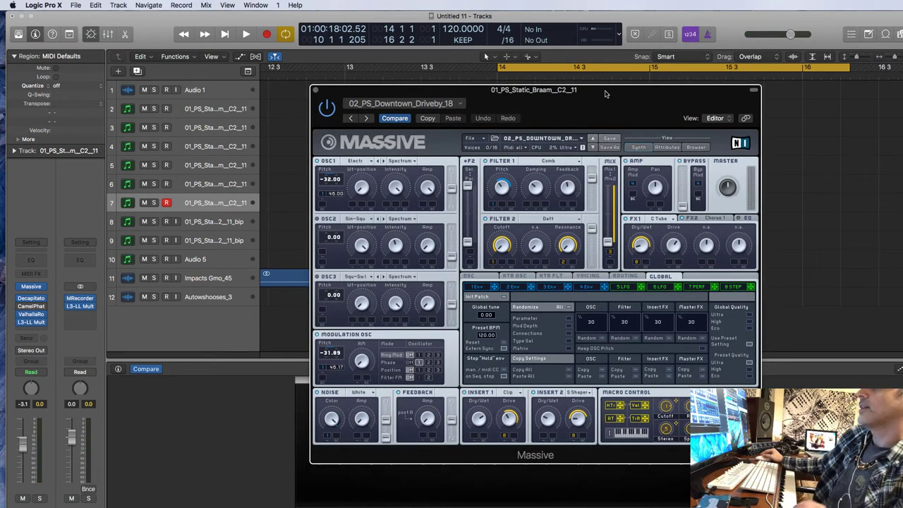
drag(605, 94, 635, 88)
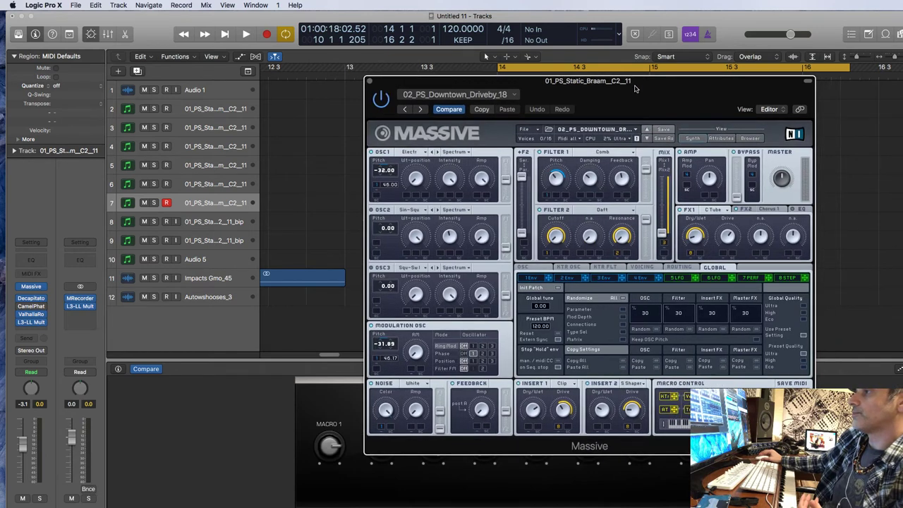
Look through Massive's preset list, from the 01 and 02 sounds down to the 05 group
click(598, 129)
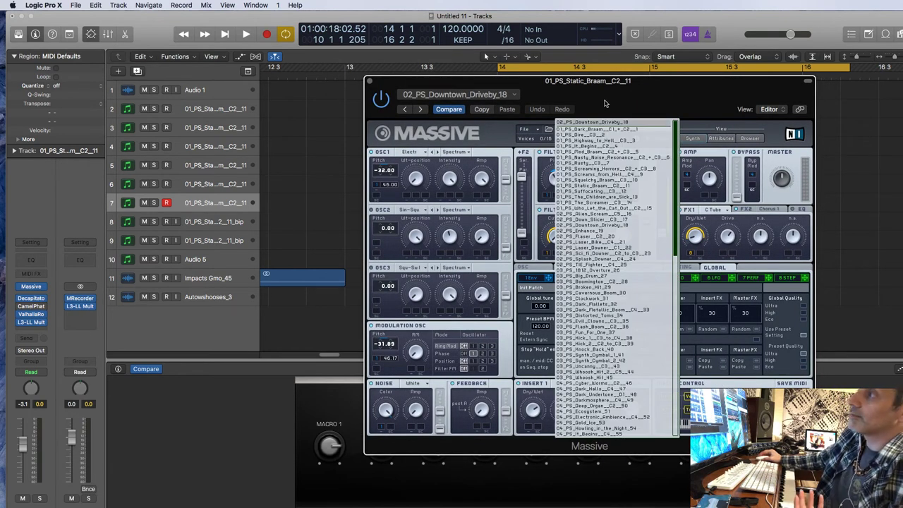
scroll(603, 139, down, 3)
scroll(603, 139, up, 3)
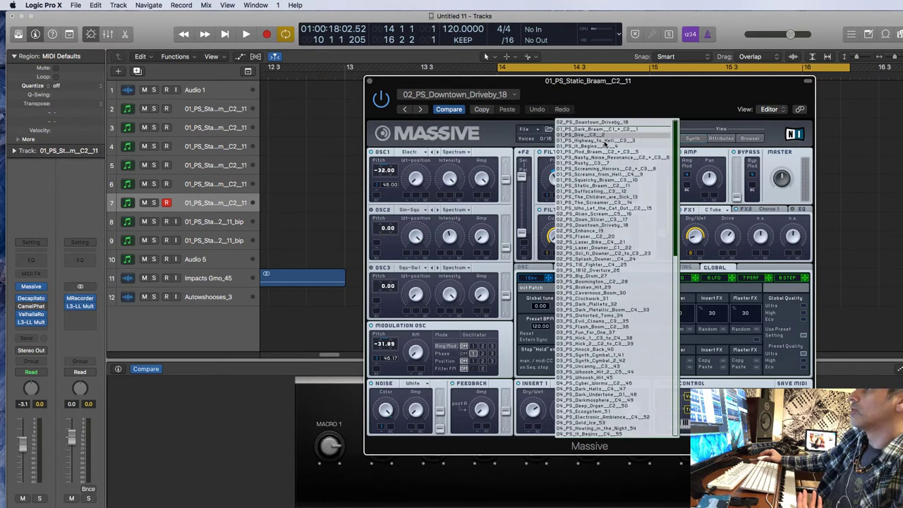
drag(638, 87, 639, 86)
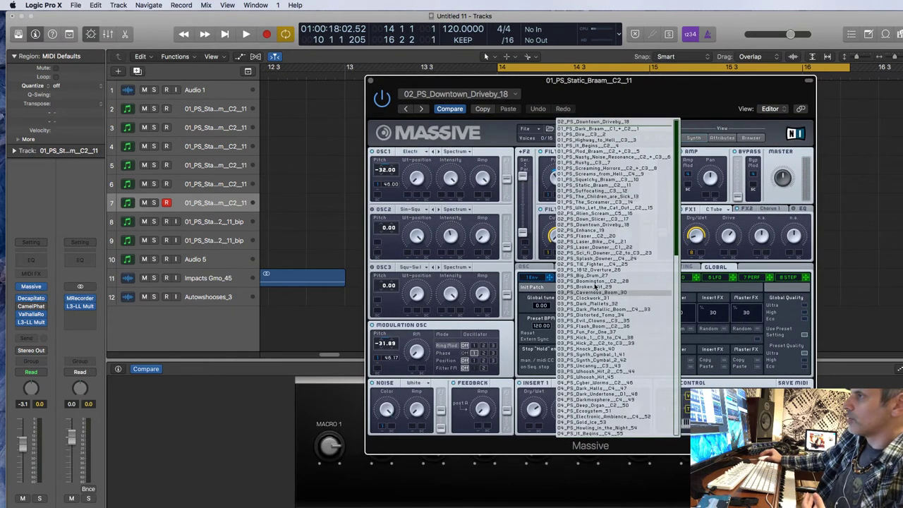
scroll(600, 292, down, 5)
scroll(601, 292, up, 5)
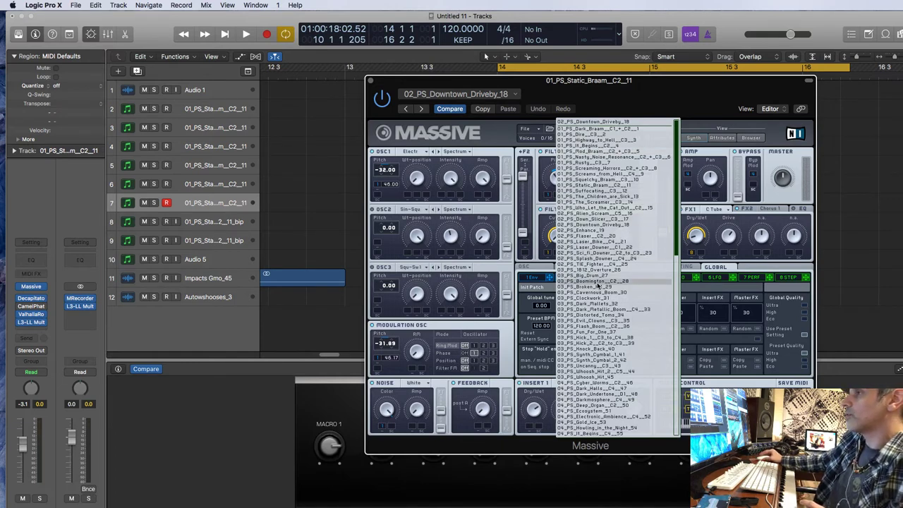
scroll(598, 285, down, 5)
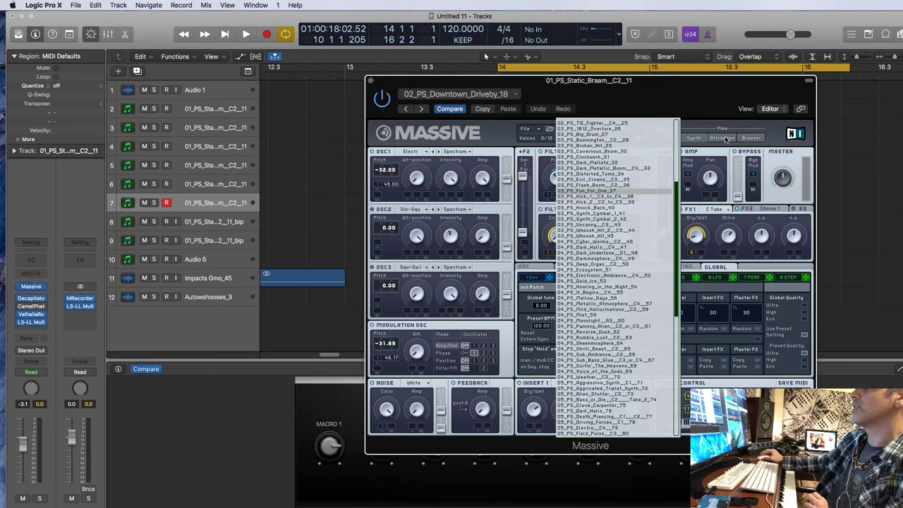
Inspect Massive's sound attributes and the PS_Massive Fuel folder in its browser, and return to the synth view
click(752, 142)
click(748, 138)
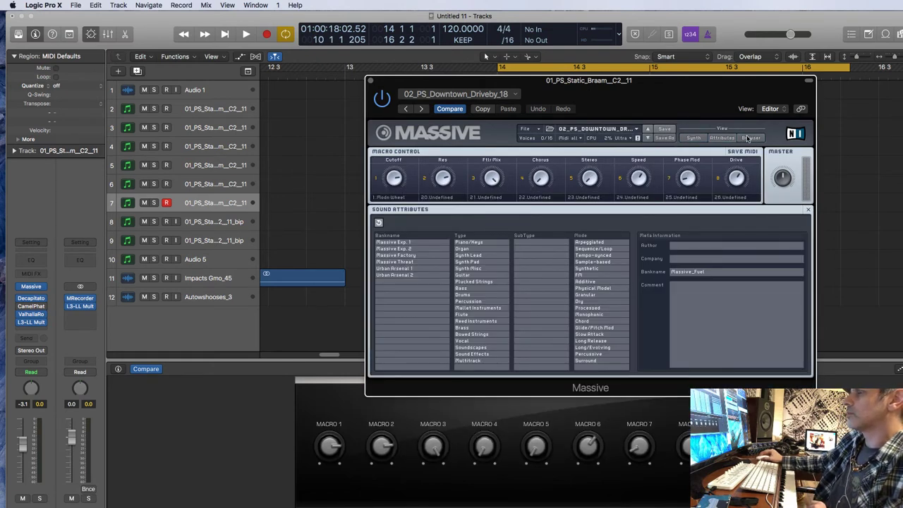
click(748, 138)
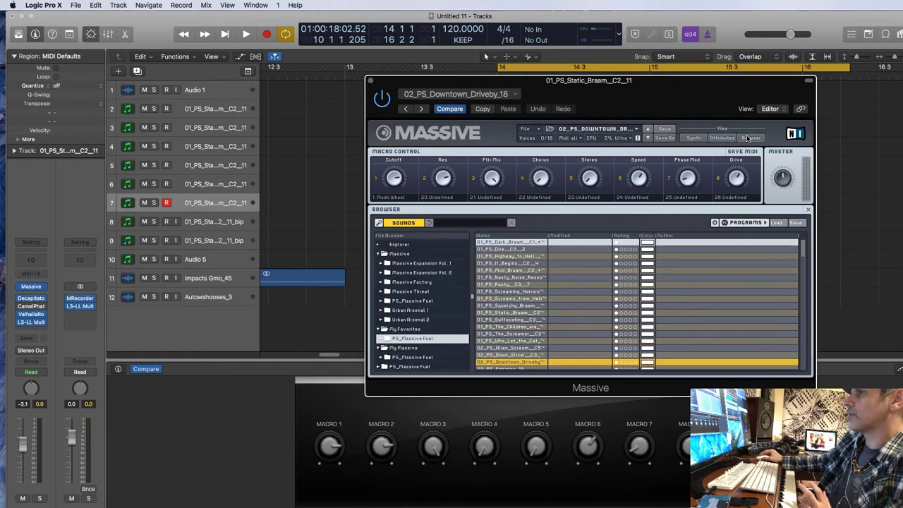
click(694, 137)
drag(618, 90, 593, 82)
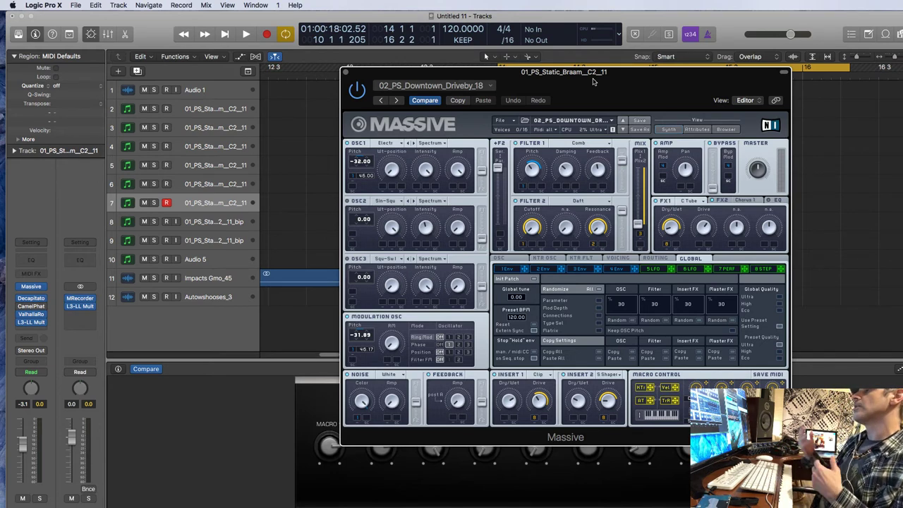
click(565, 122)
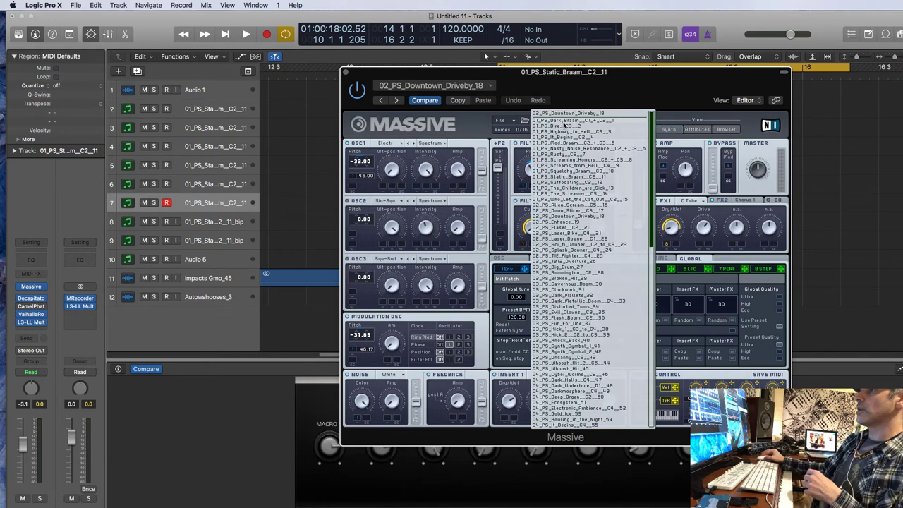
click(466, 125)
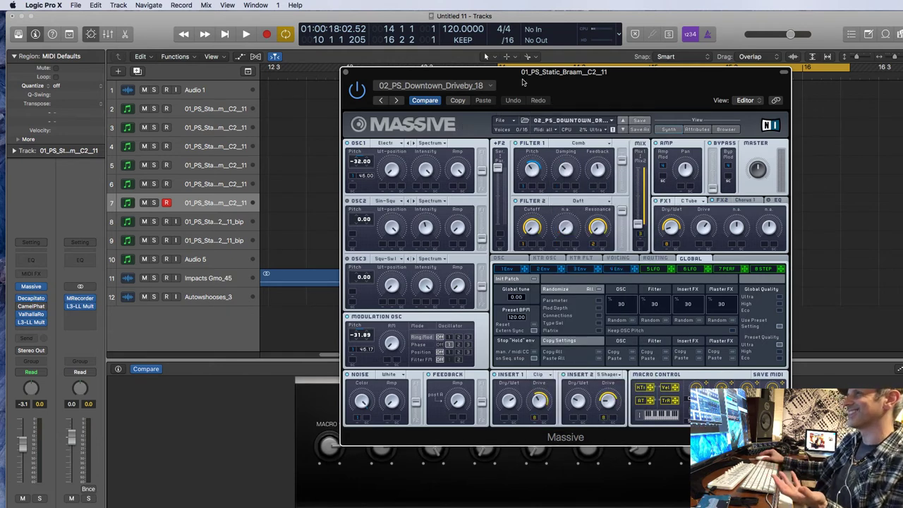
drag(581, 83, 598, 97)
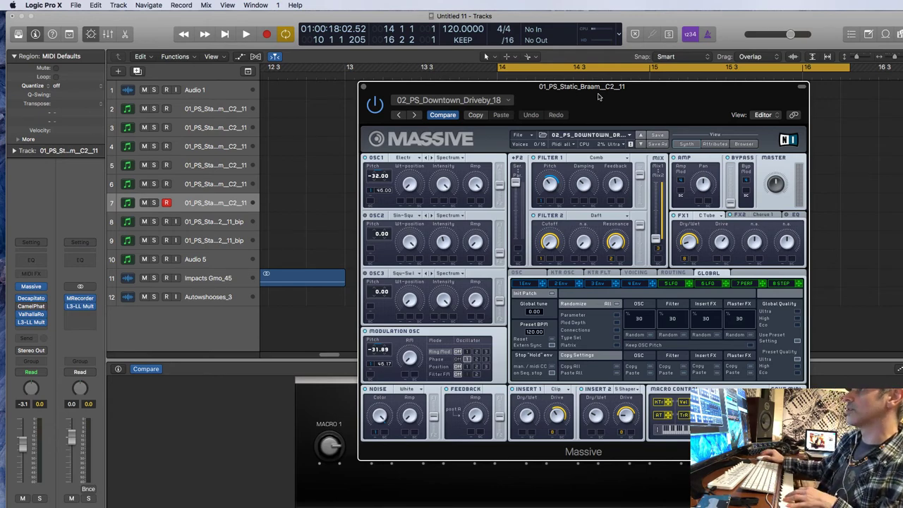
drag(598, 96, 643, 101)
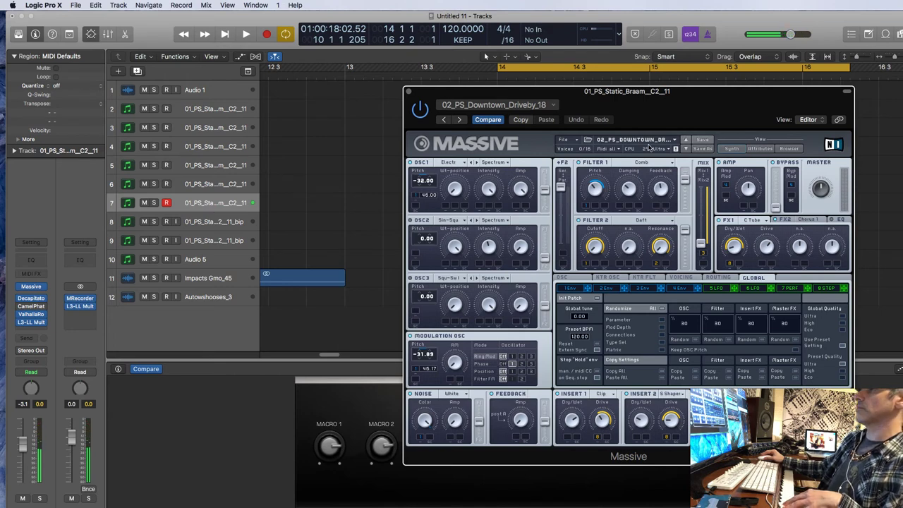
drag(663, 121, 651, 113)
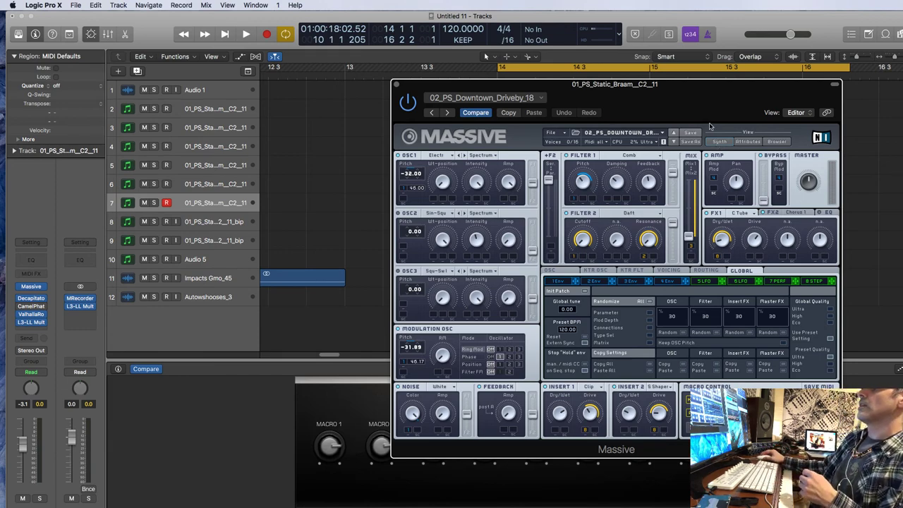
drag(709, 104, 711, 80)
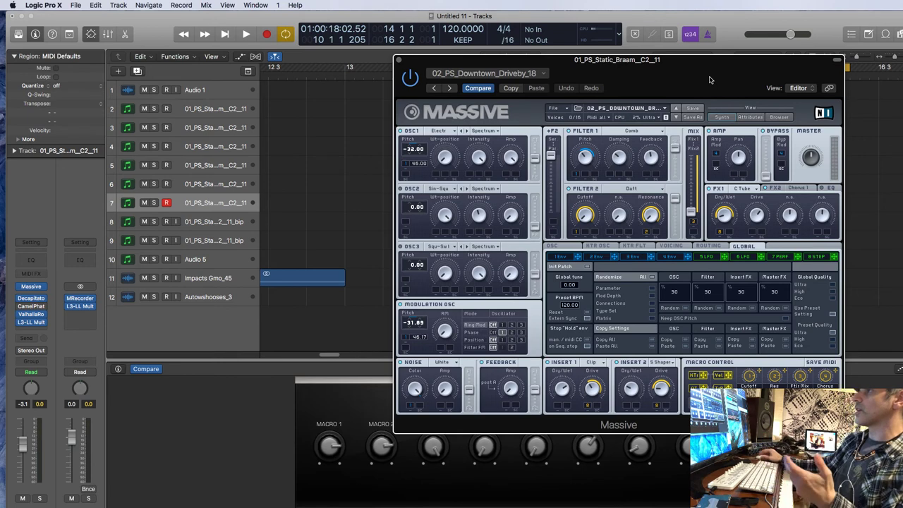
drag(711, 80, 686, 100)
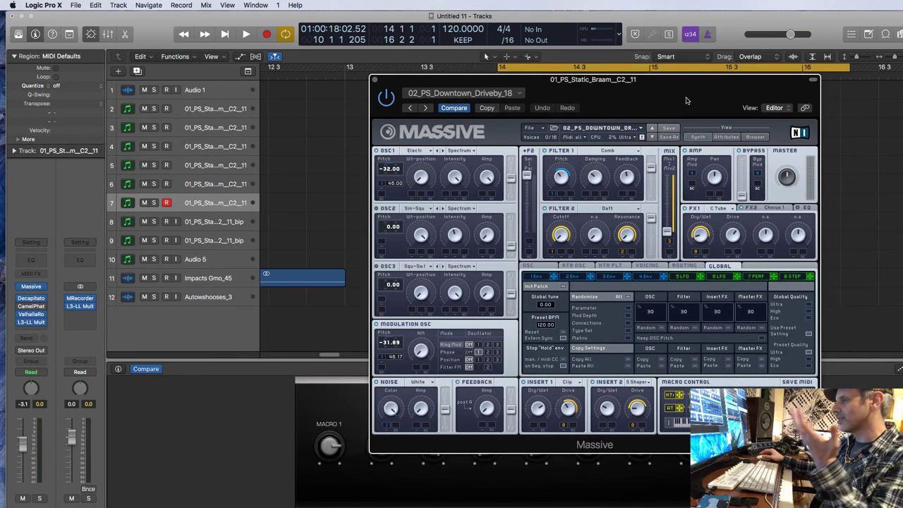
drag(686, 100, 692, 113)
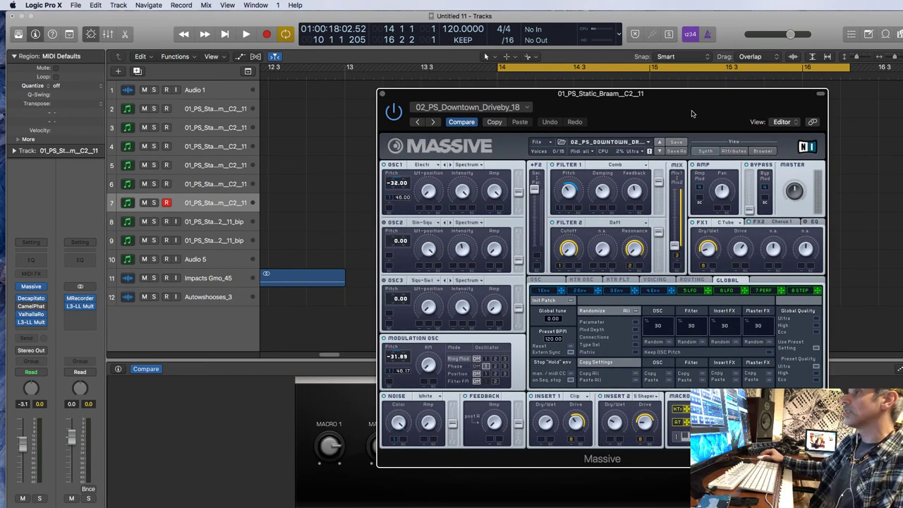
drag(692, 114, 738, 101)
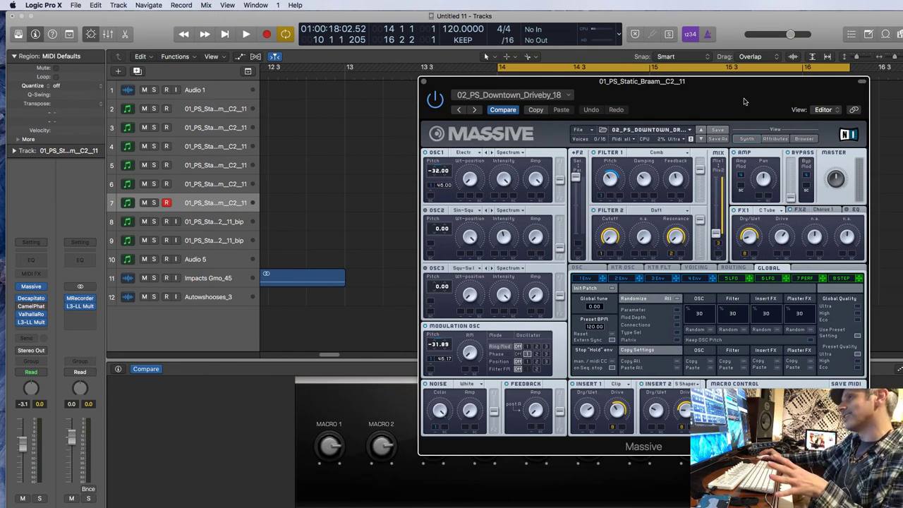
drag(744, 101, 745, 103)
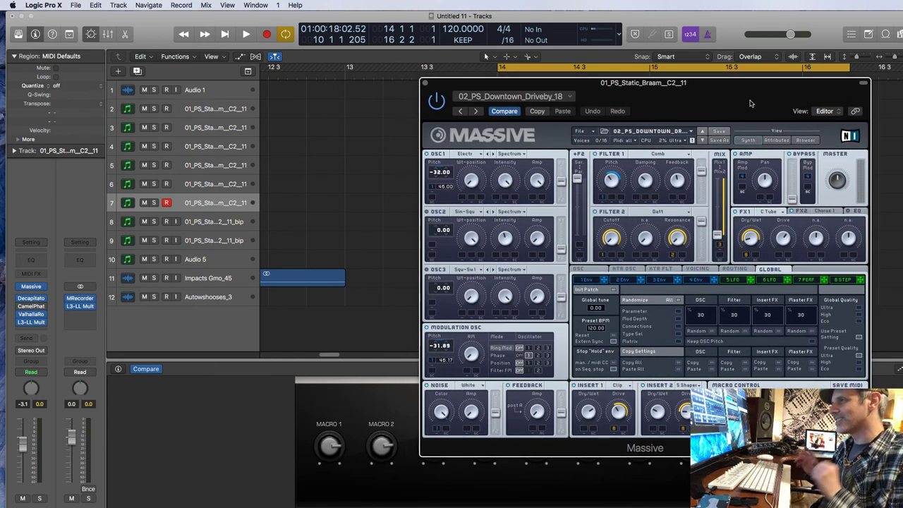
drag(751, 104, 743, 89)
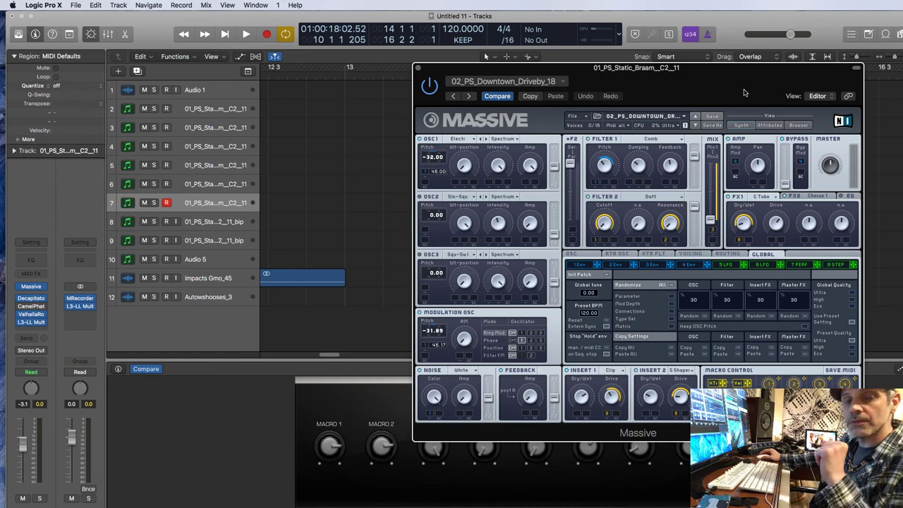
mouse_move(752, 95)
mouse_down()
mouse_move(752, 124)
mouse_move(762, 108)
mouse_up()
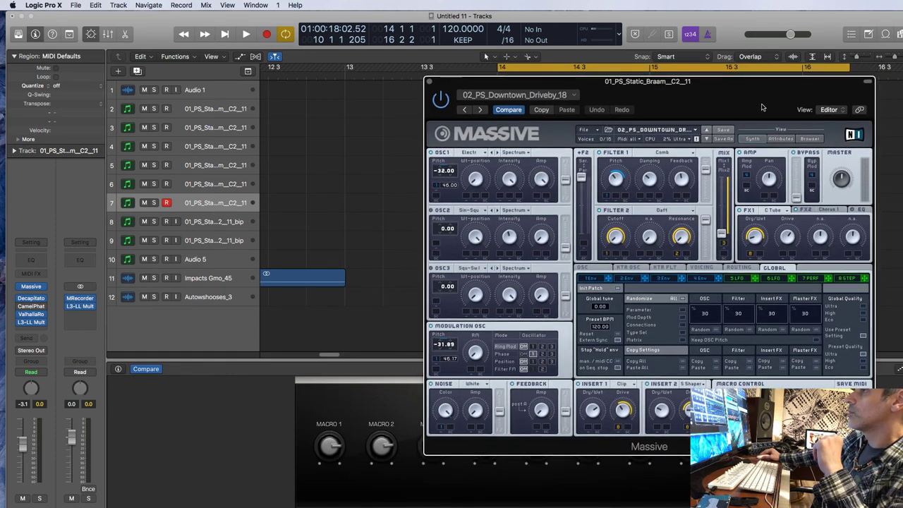
drag(706, 107, 710, 124)
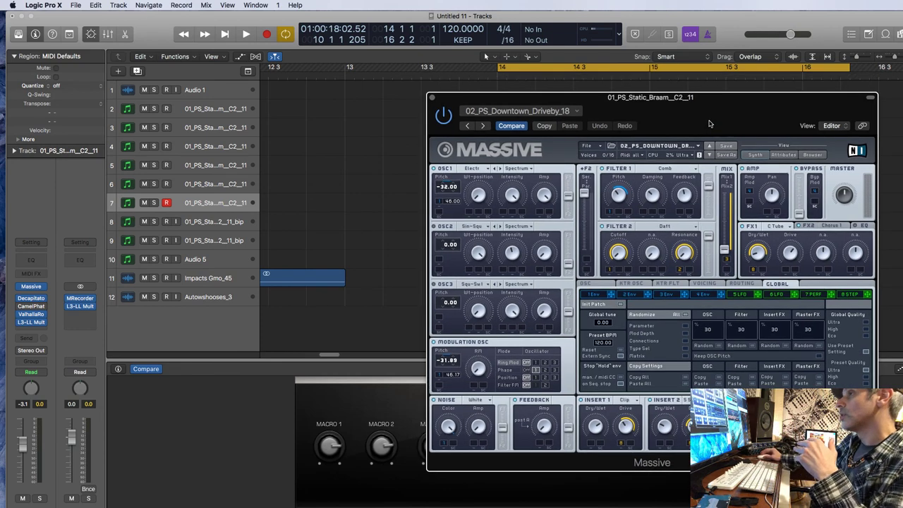
drag(709, 124, 714, 103)
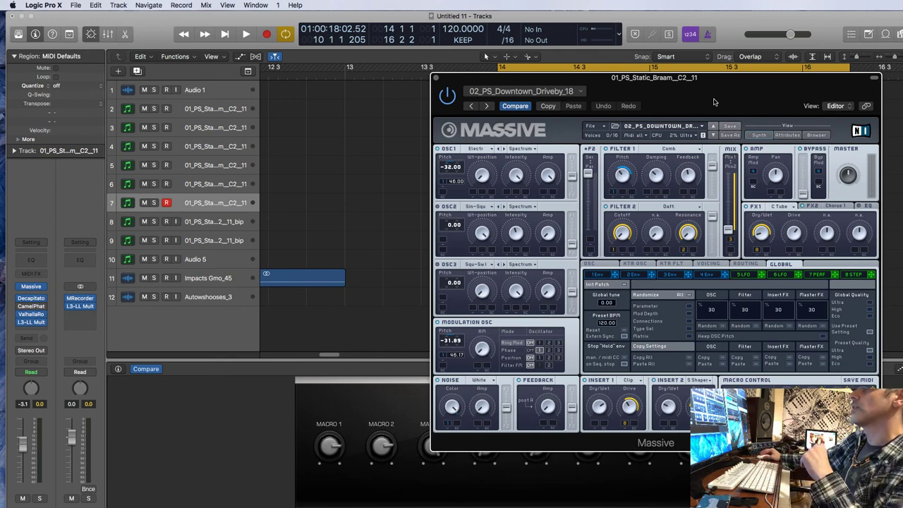
drag(714, 103, 673, 100)
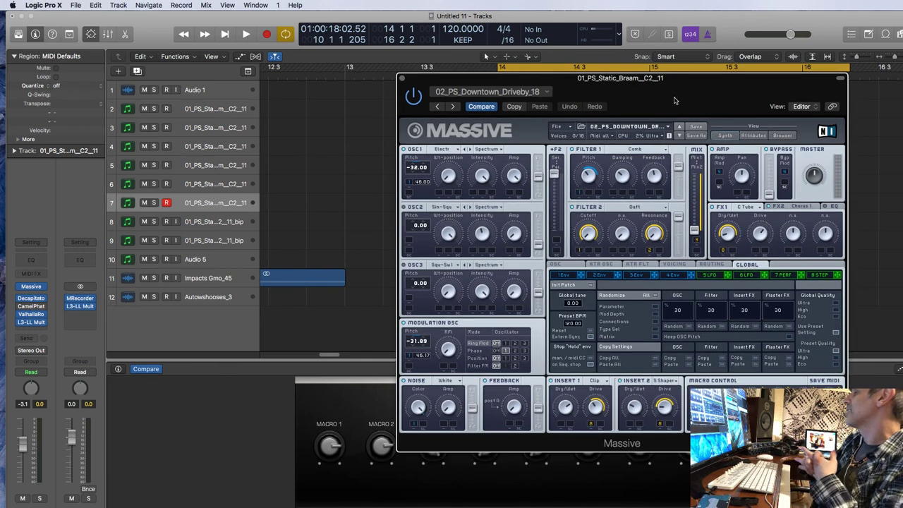
mouse_move(673, 100)
mouse_down()
mouse_move(666, 98)
mouse_move(675, 106)
mouse_up()
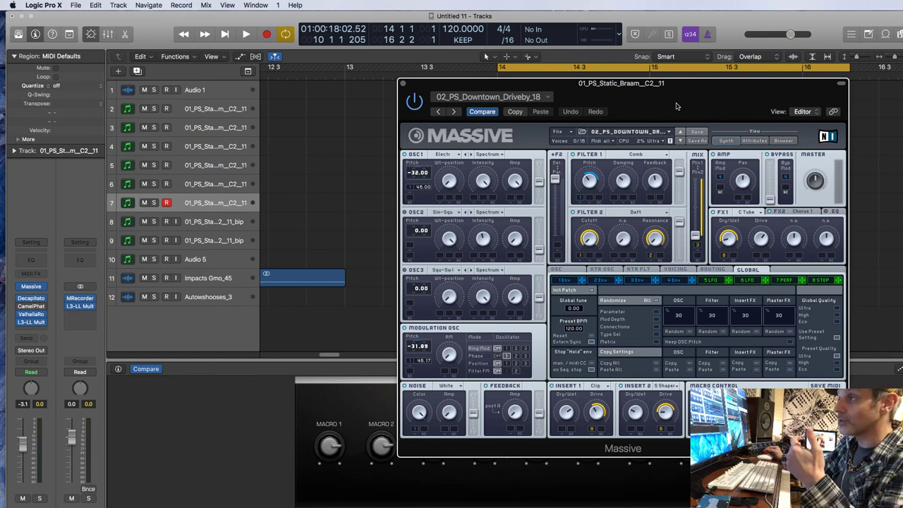
drag(676, 105, 674, 103)
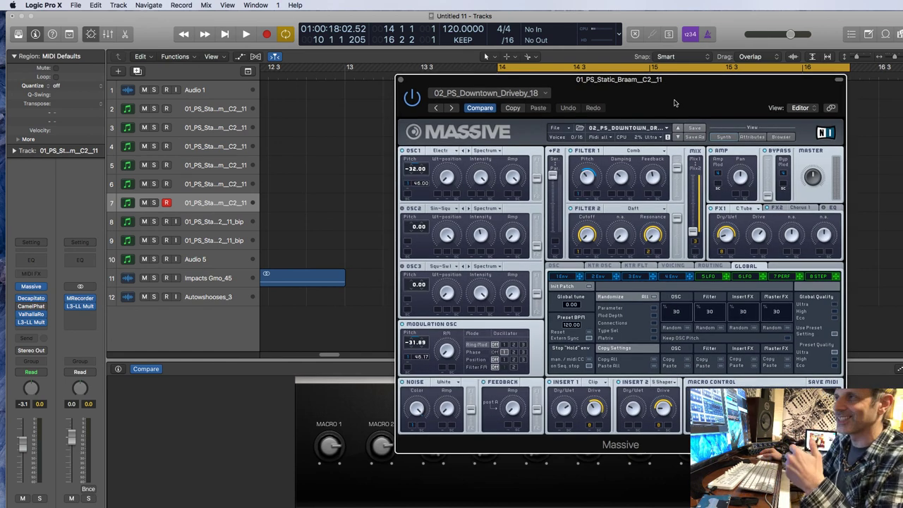
drag(674, 103, 677, 100)
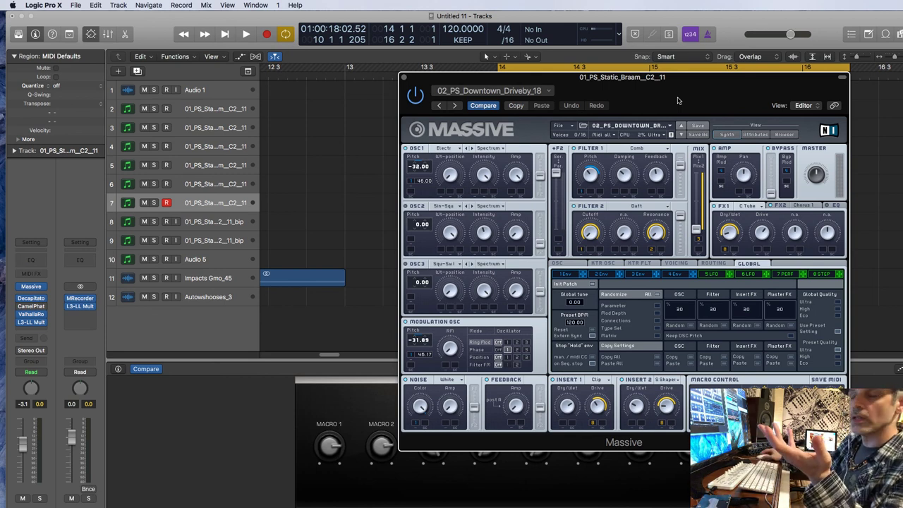
drag(677, 100, 683, 99)
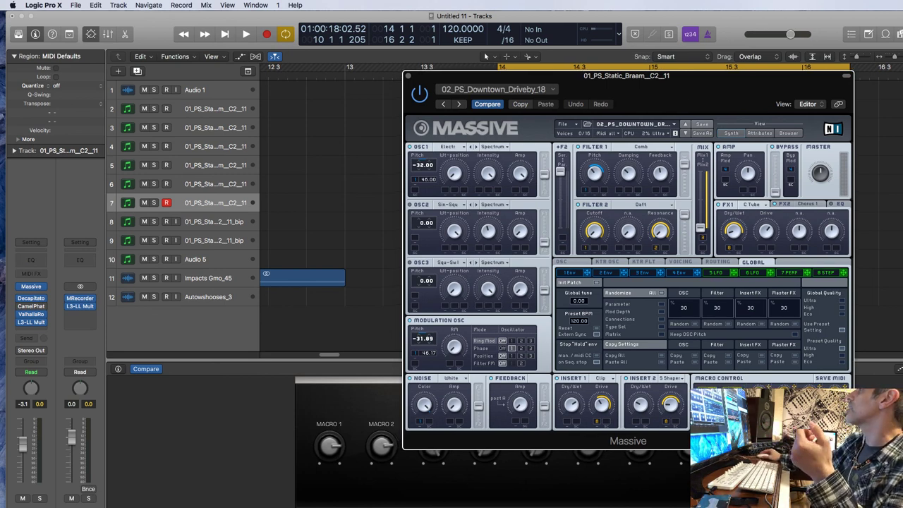